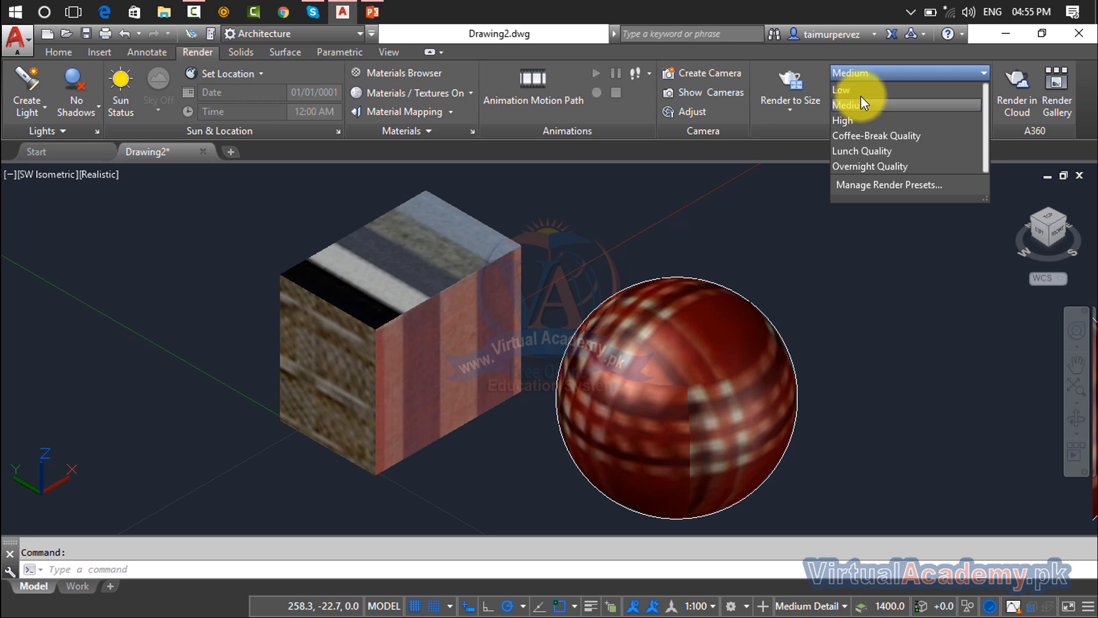
# Step: Set the render preset to High and view the available model viewport configurations
pyautogui.click(860, 120)
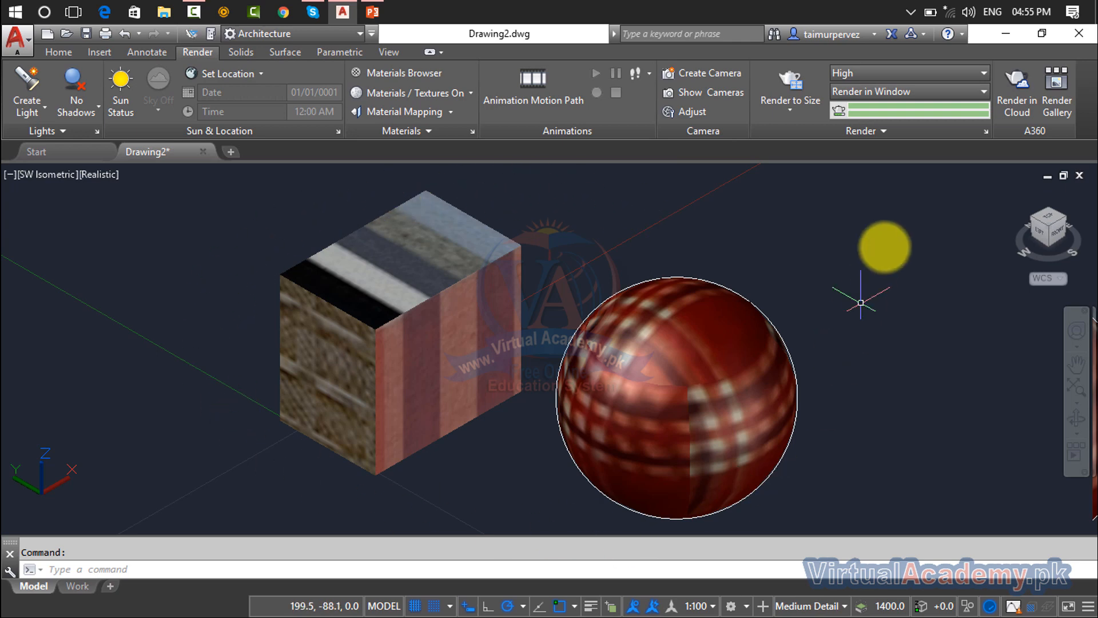
pyautogui.click(902, 96)
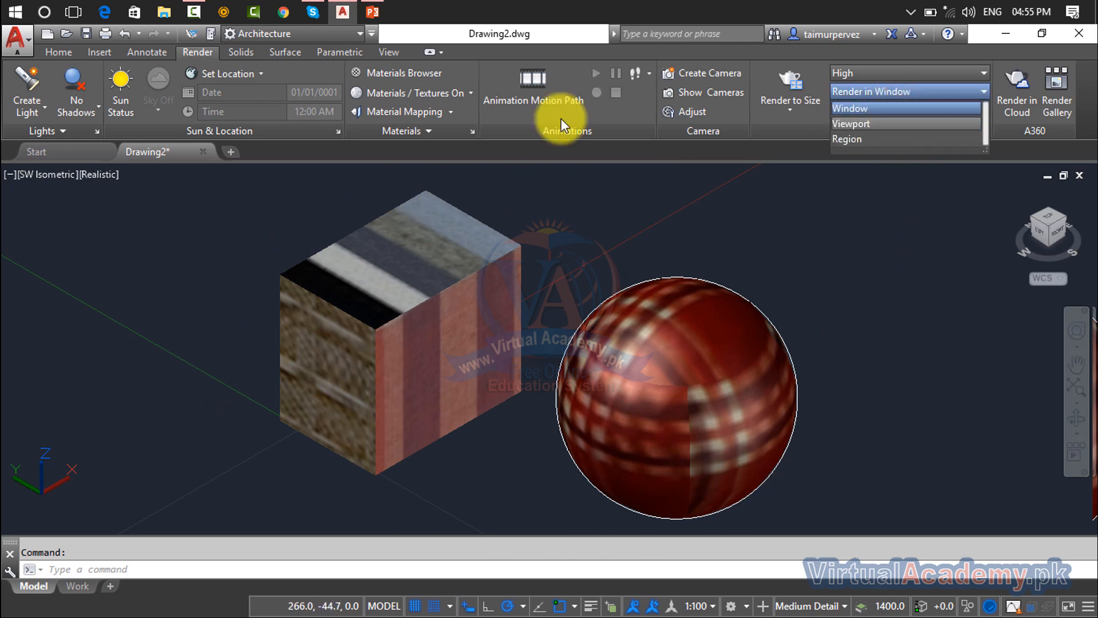
pyautogui.click(391, 52)
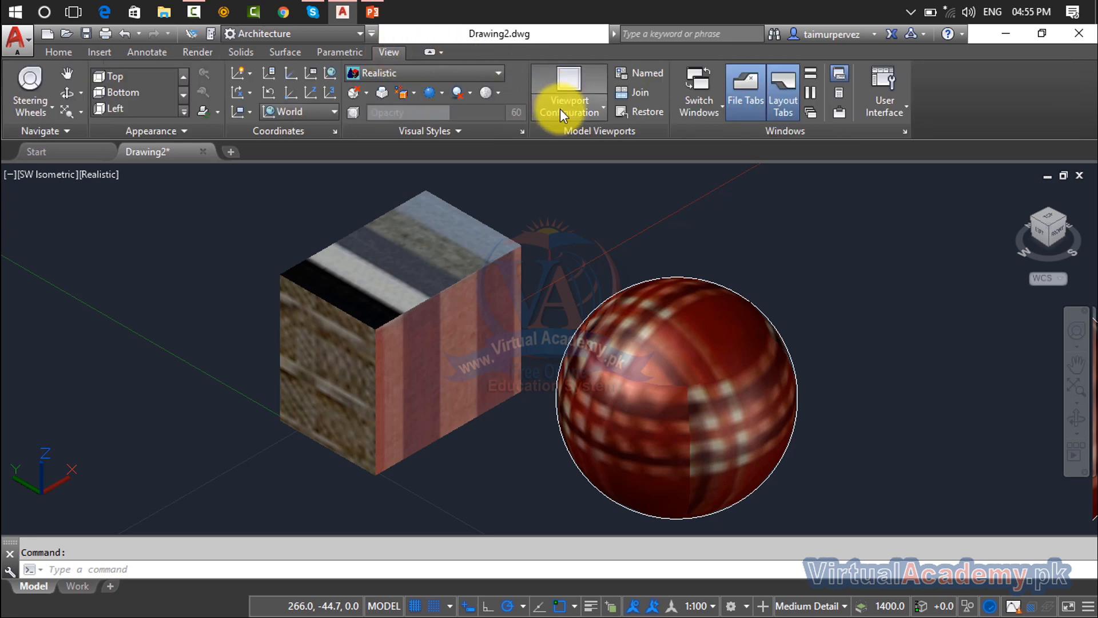
pyautogui.click(591, 114)
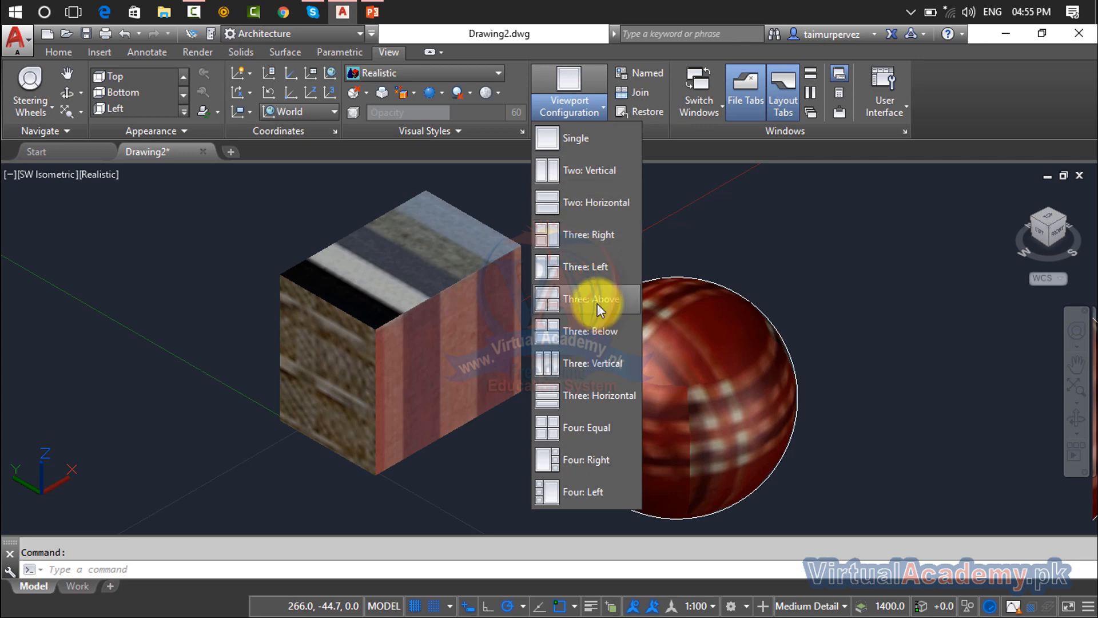
pyautogui.click(623, 57)
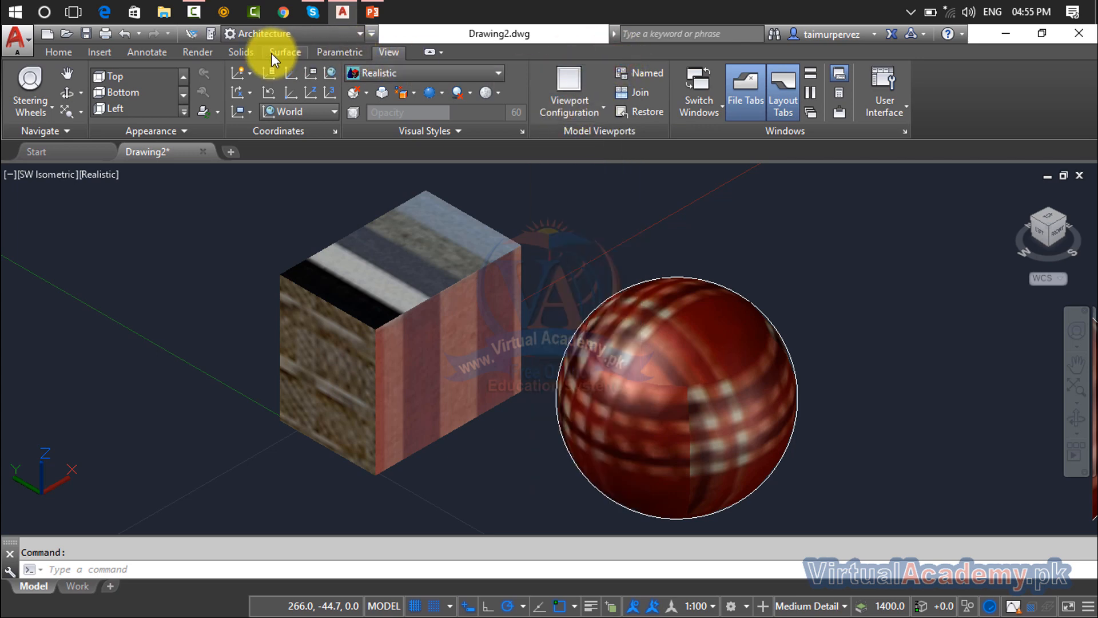
# Step: Choose Window as the render destination
pyautogui.click(197, 53)
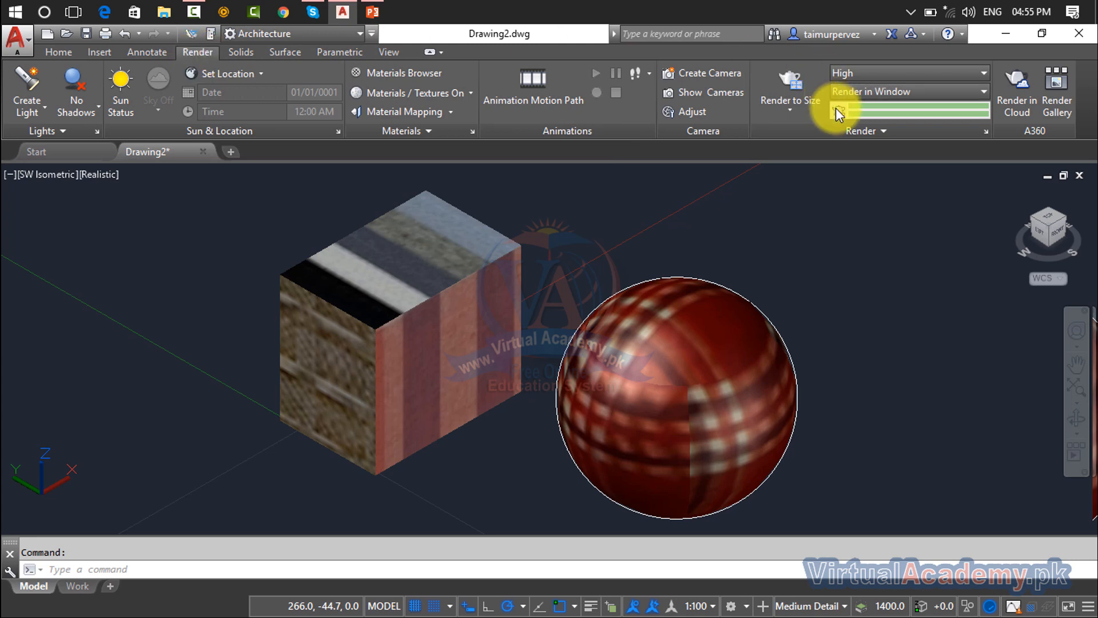
pyautogui.click(802, 111)
pyautogui.click(801, 111)
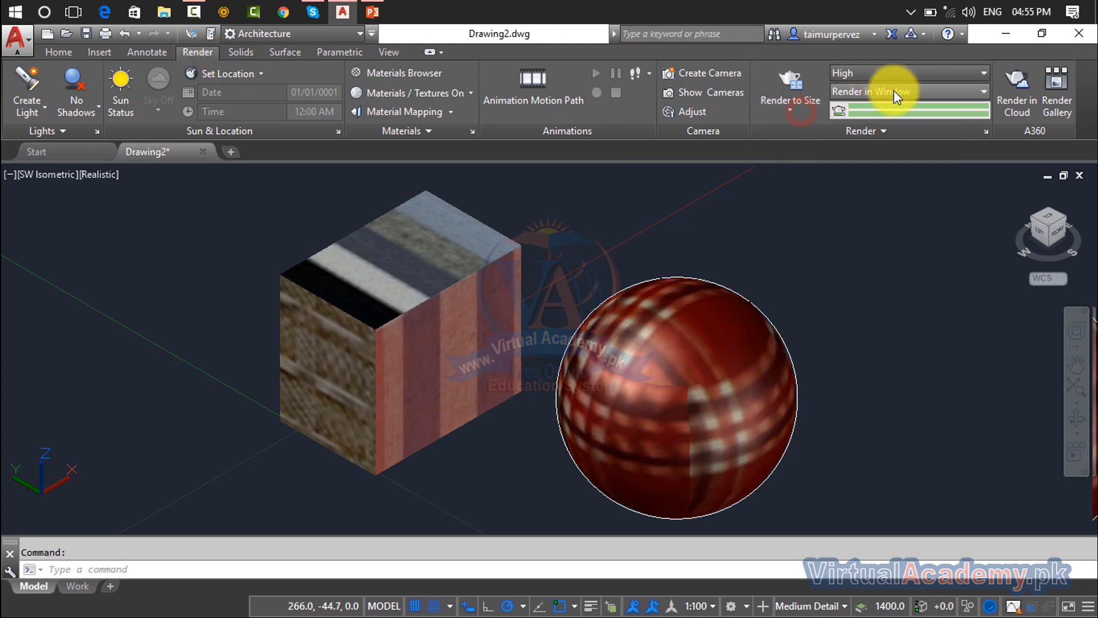
pyautogui.click(939, 93)
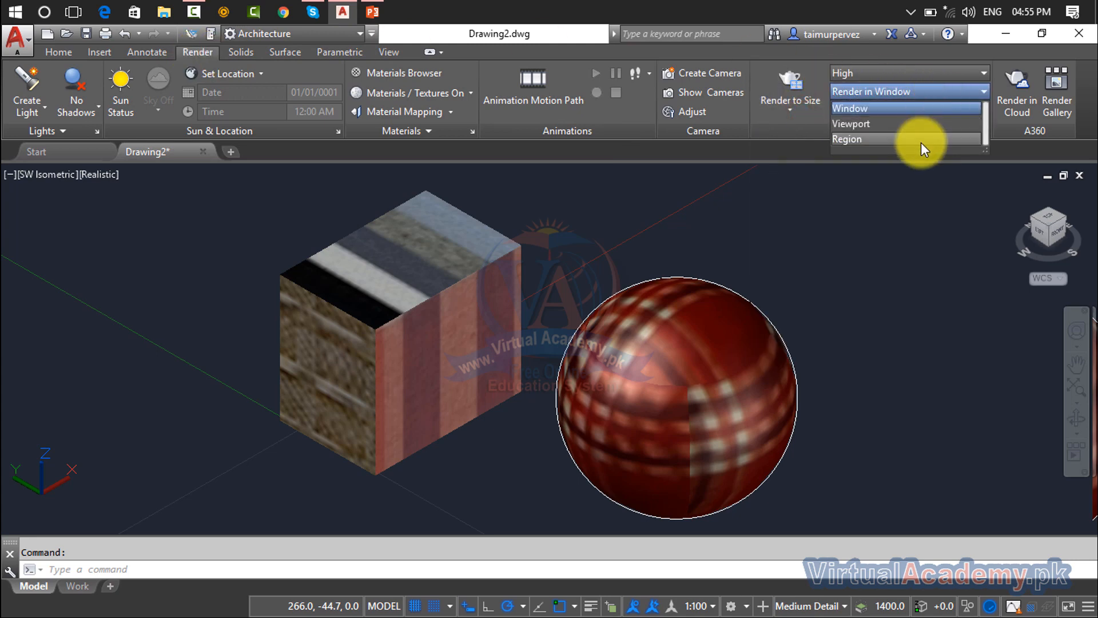
pyautogui.click(908, 108)
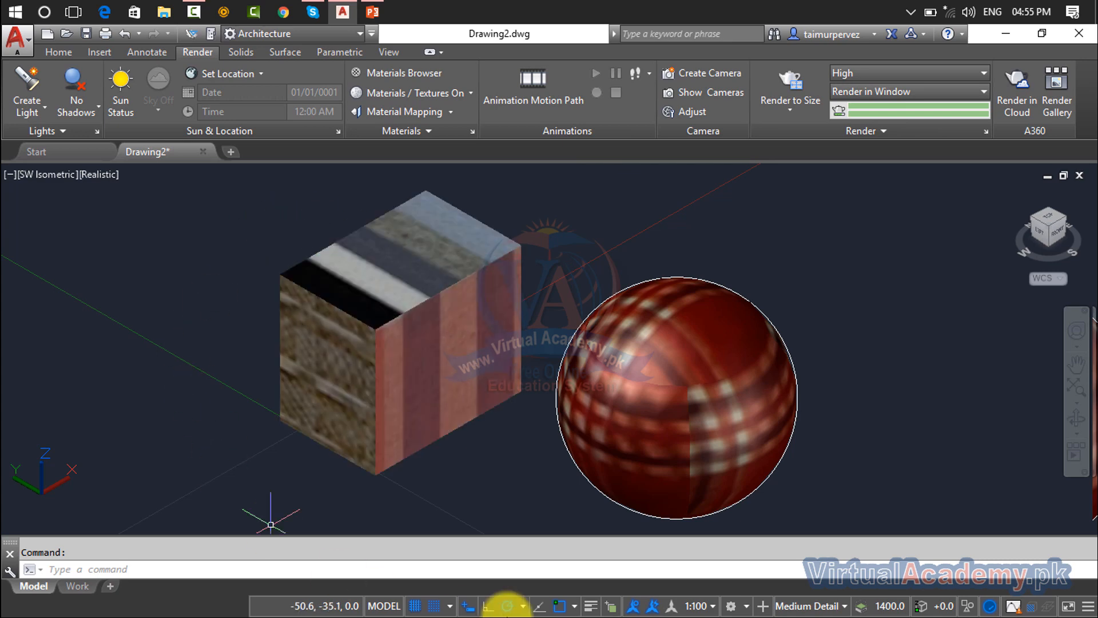
# Step: Frame the textured box and ball in the view and render them in a separate window
pyautogui.scroll(2, 608, 361)
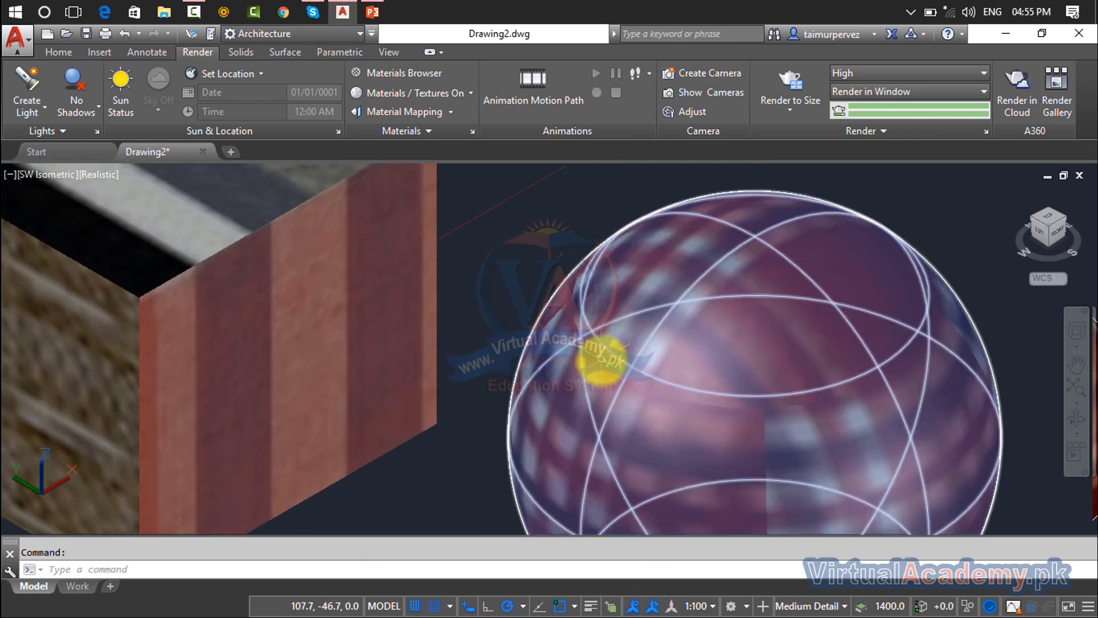
pyautogui.scroll(-1, 604, 360)
pyautogui.scroll(-3, 606, 366)
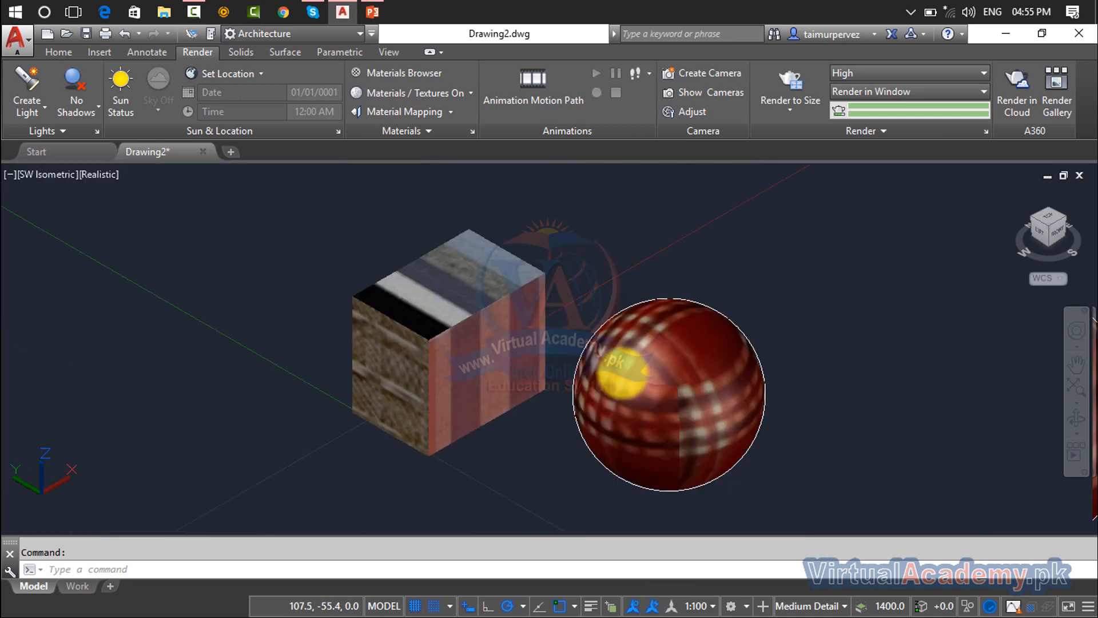
pyautogui.moveTo(622, 376); pyautogui.dragTo(604, 369, button='middle')
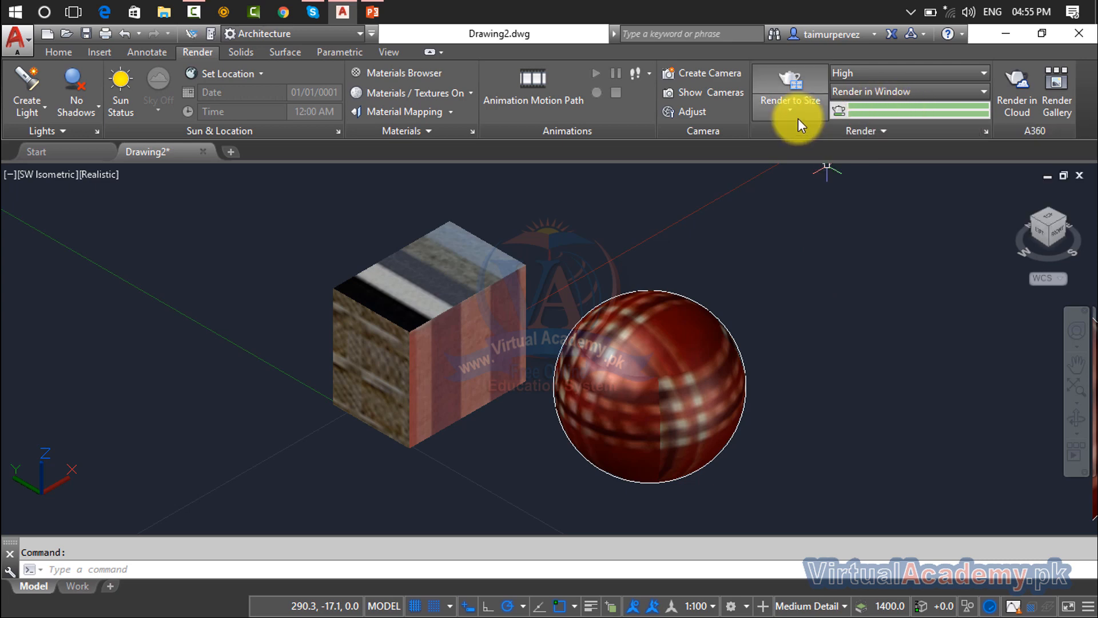
pyautogui.click(797, 78)
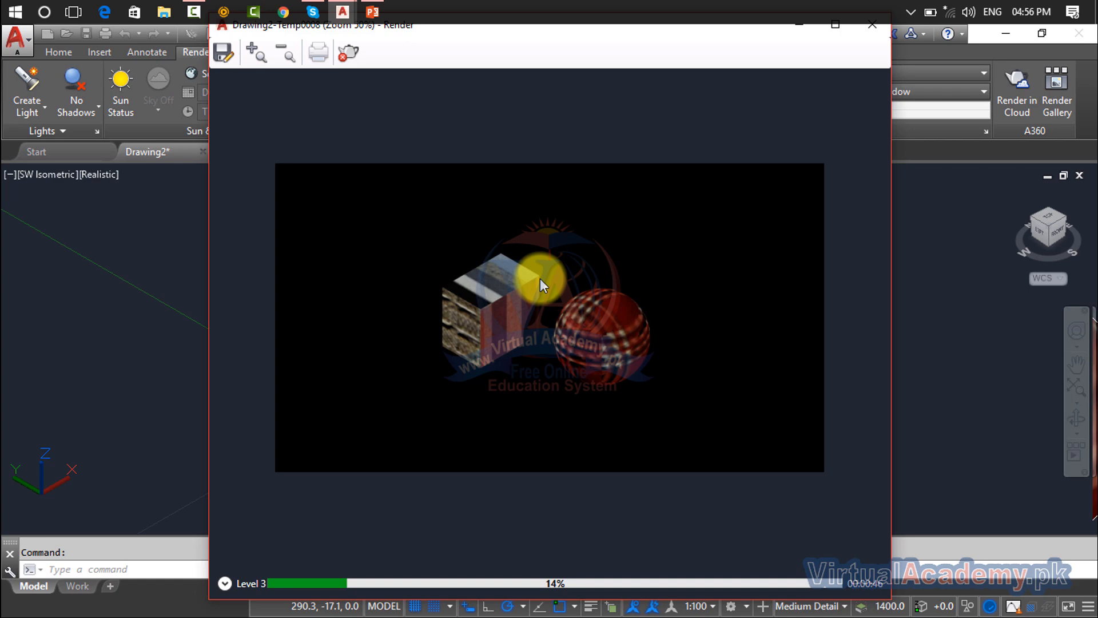
# Step: Inspect the box and ball close up in the running render, and close the render window to abort it
pyautogui.scroll(2, 577, 301)
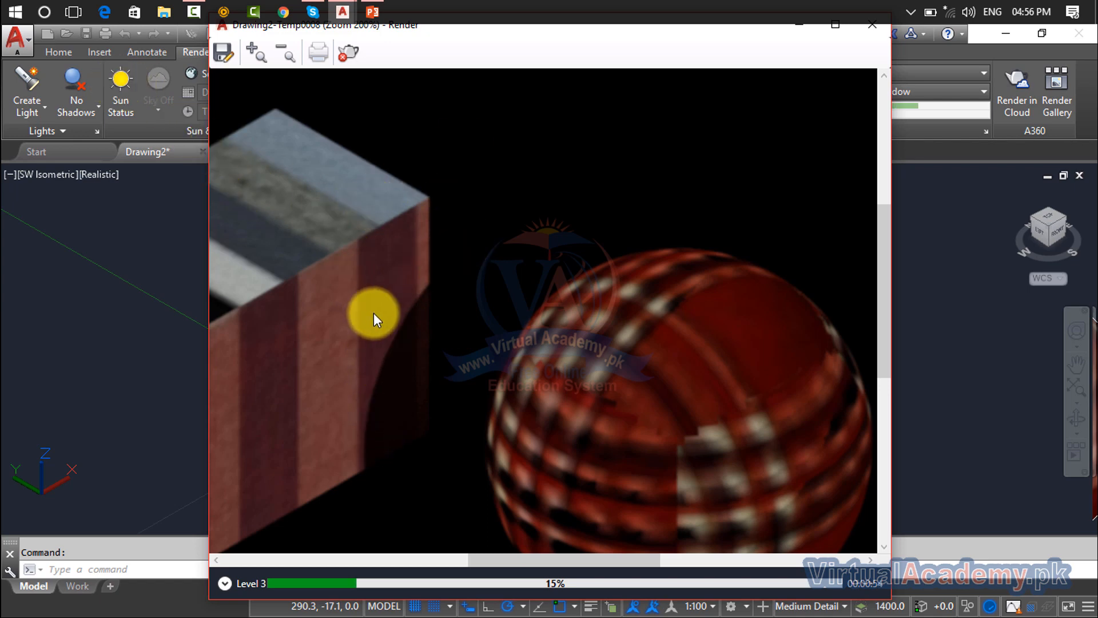
pyautogui.scroll(-2, 428, 331)
pyautogui.scroll(-1, 469, 322)
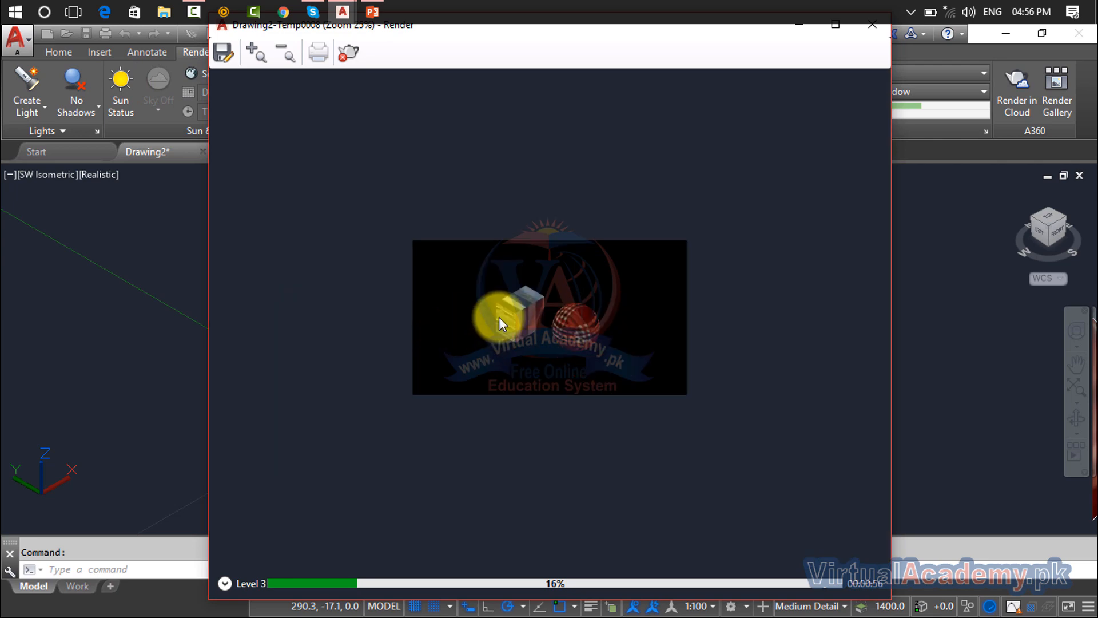
pyautogui.scroll(2, 506, 315)
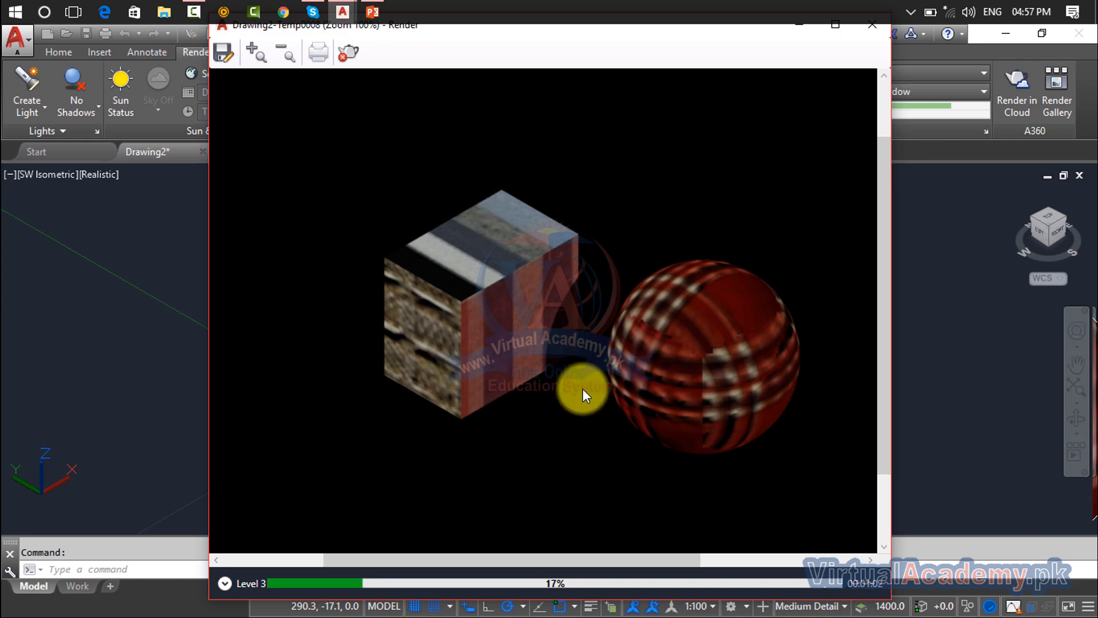
pyautogui.click(870, 26)
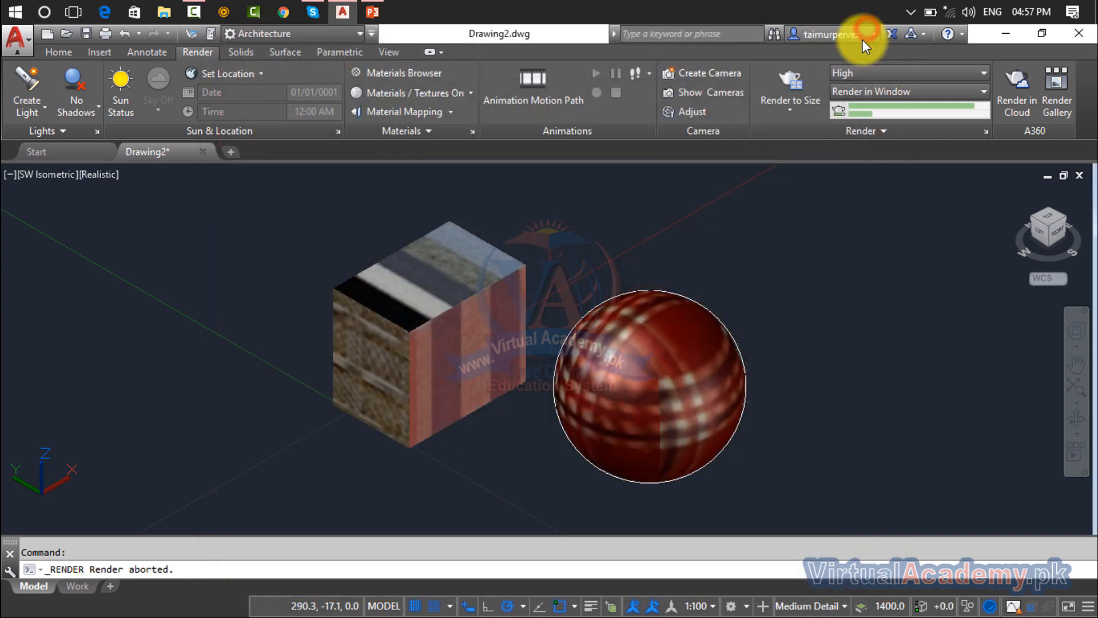
# Step: Set the render size to 1024 x 768 px - XGA and the preset to Medium, and render the scene
pyautogui.click(786, 107)
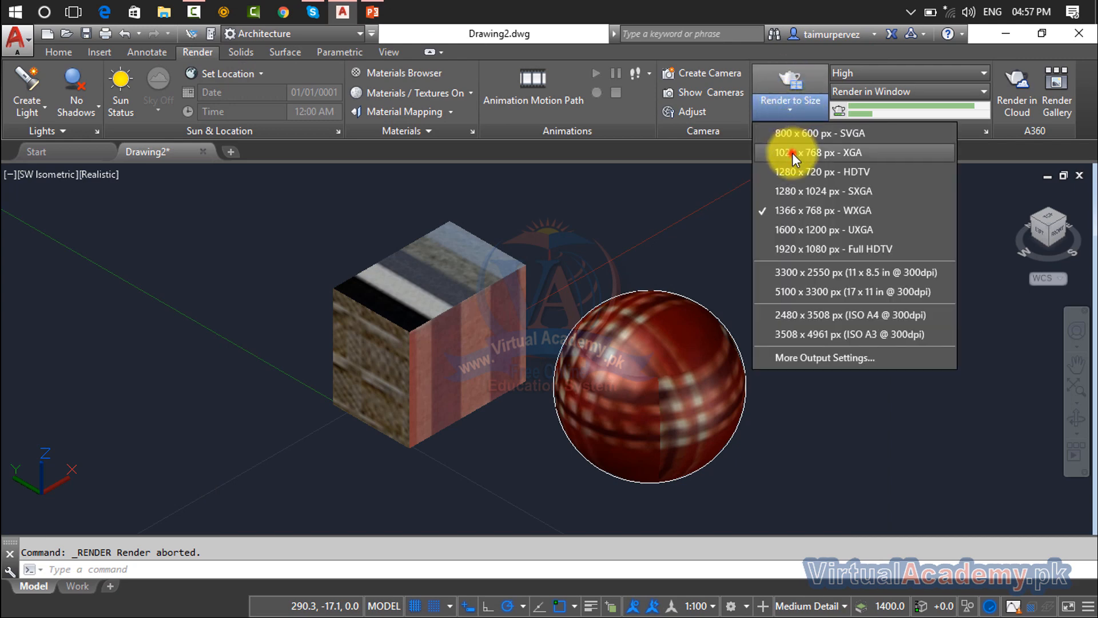
pyautogui.click(792, 151)
pyautogui.click(804, 106)
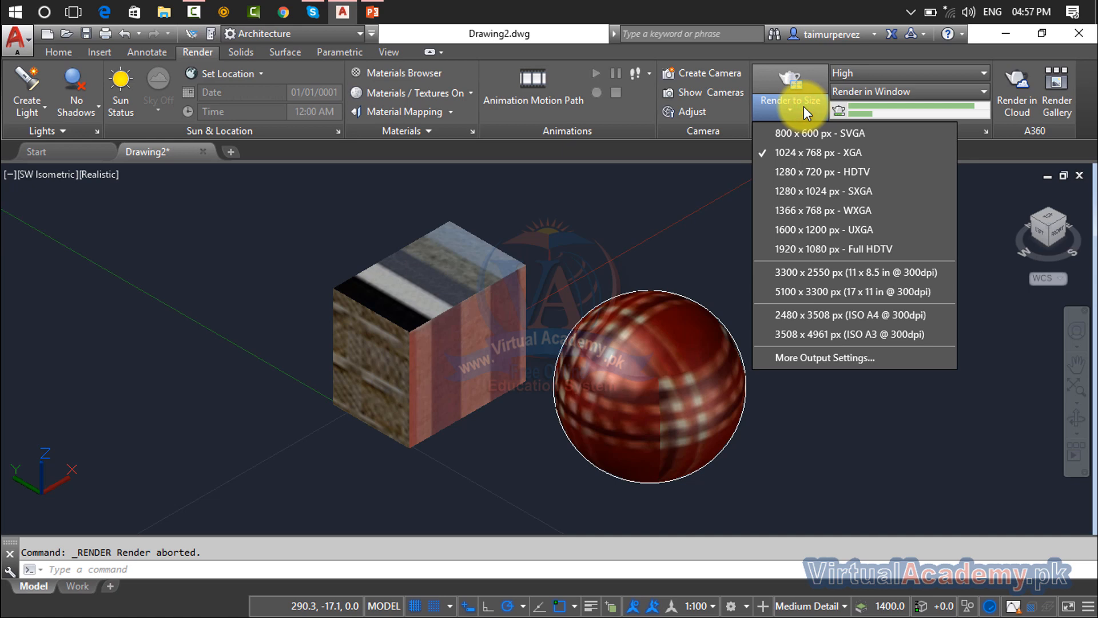
pyautogui.click(890, 70)
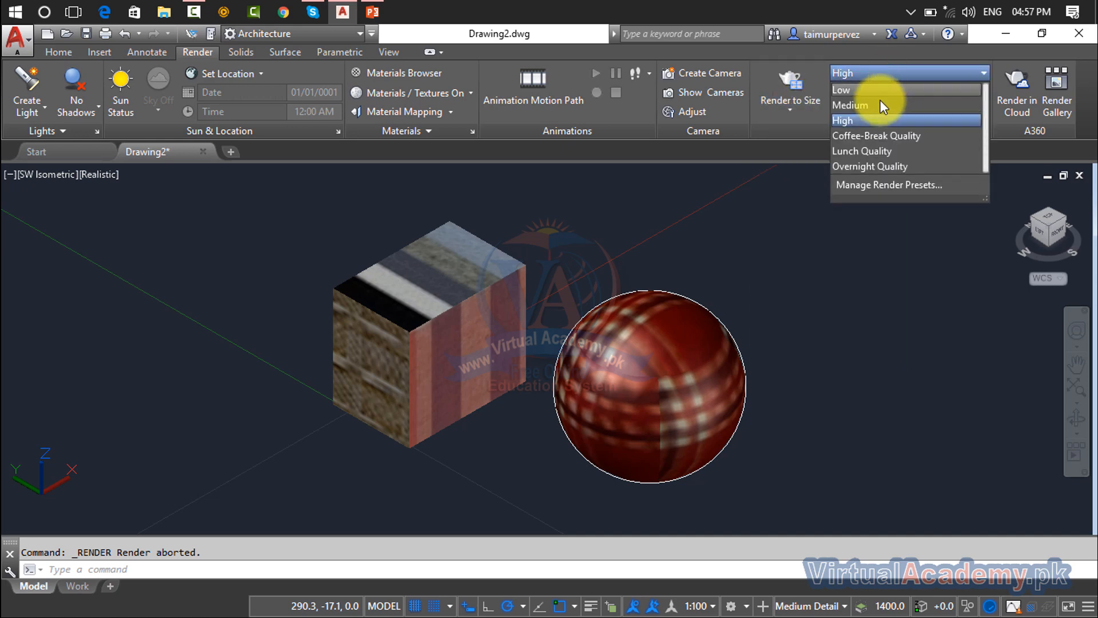
pyautogui.click(880, 99)
pyautogui.click(798, 79)
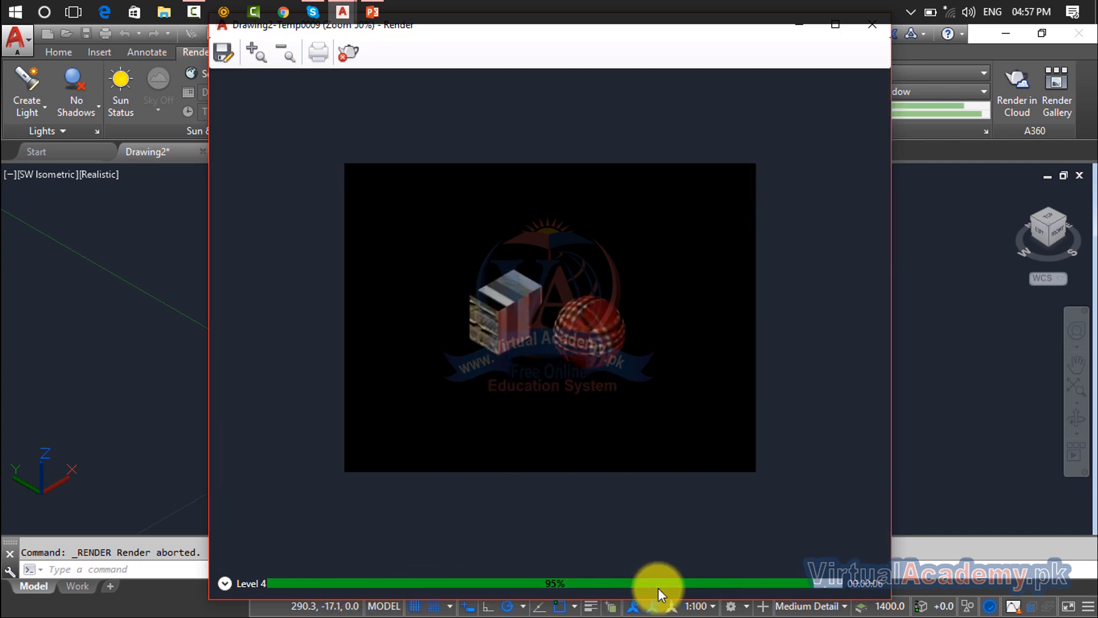
# Step: Examine the box and ball in the rendered image at several zoom levels, leaving both in view at 200%
pyautogui.scroll(3, 586, 295)
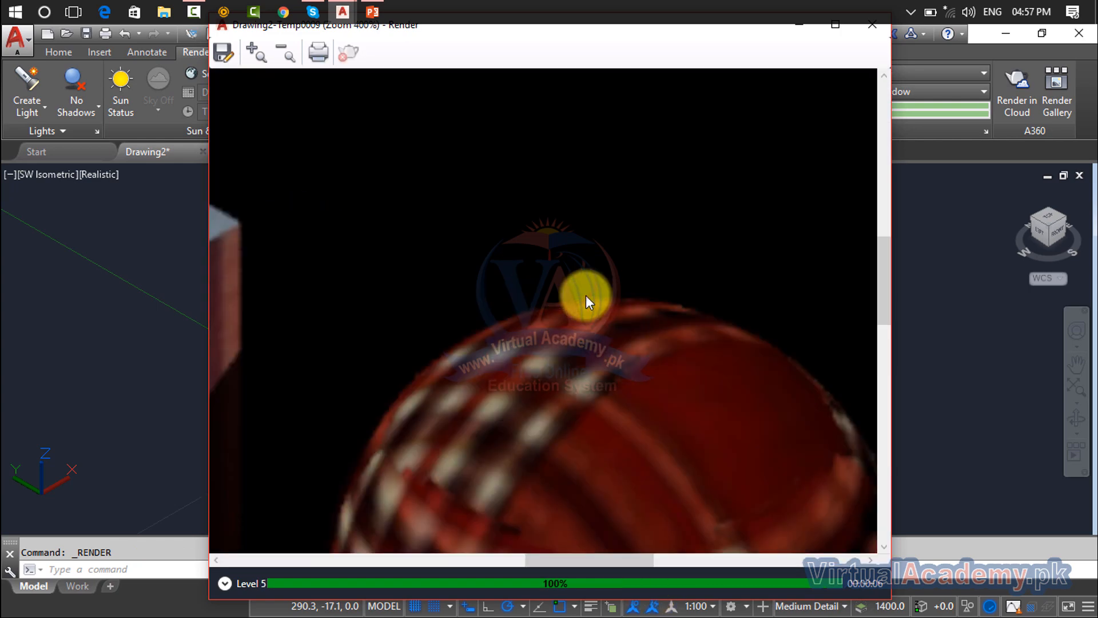
pyautogui.scroll(-2, 586, 295)
pyautogui.scroll(1, 589, 299)
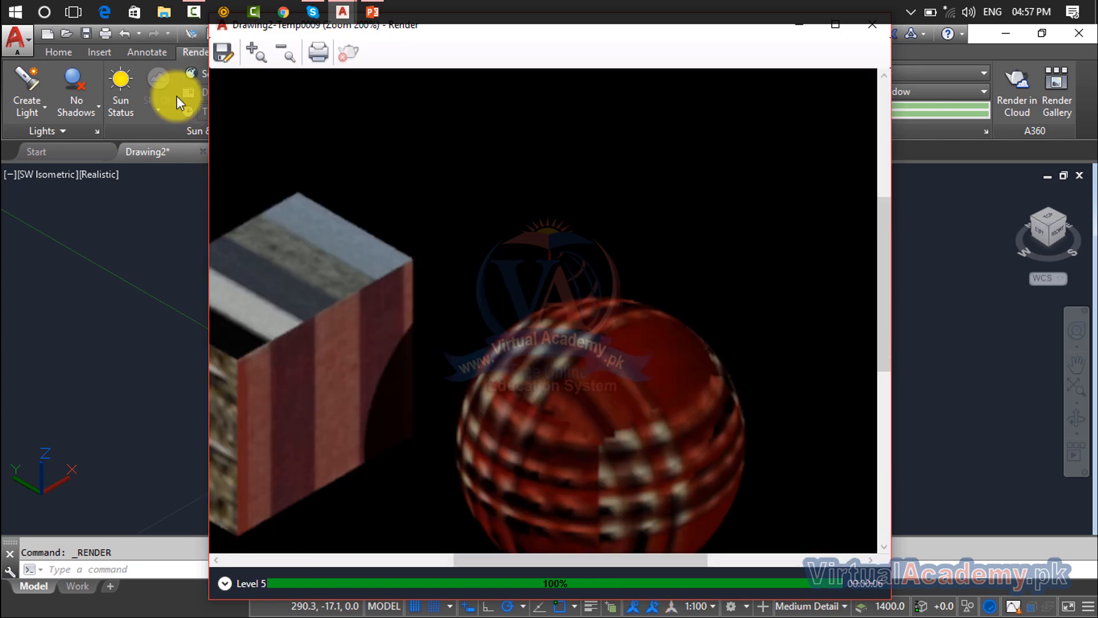
pyautogui.click(255, 51)
pyautogui.click(255, 51)
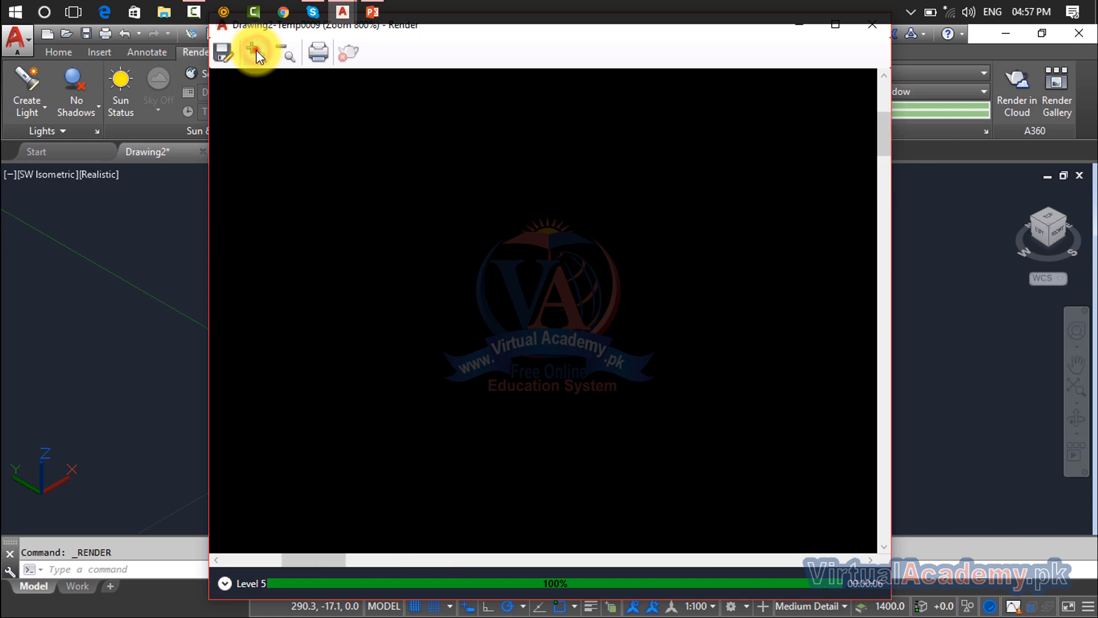
pyautogui.click(255, 51)
pyautogui.click(277, 50)
pyautogui.click(277, 51)
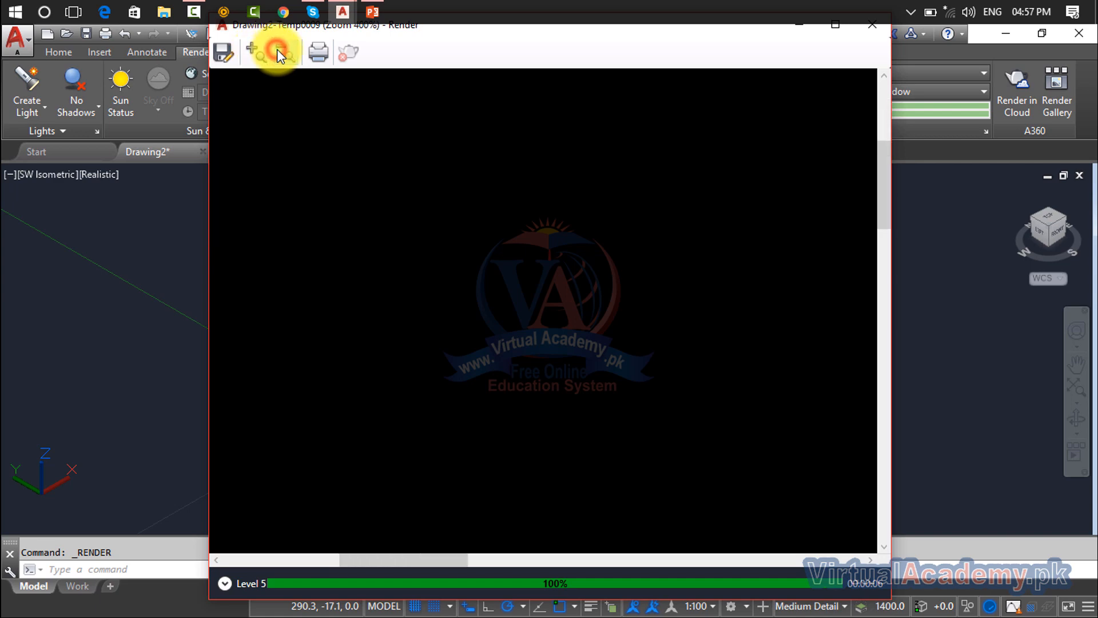
pyautogui.click(278, 51)
pyautogui.moveTo(373, 287); pyautogui.dragTo(642, 164)
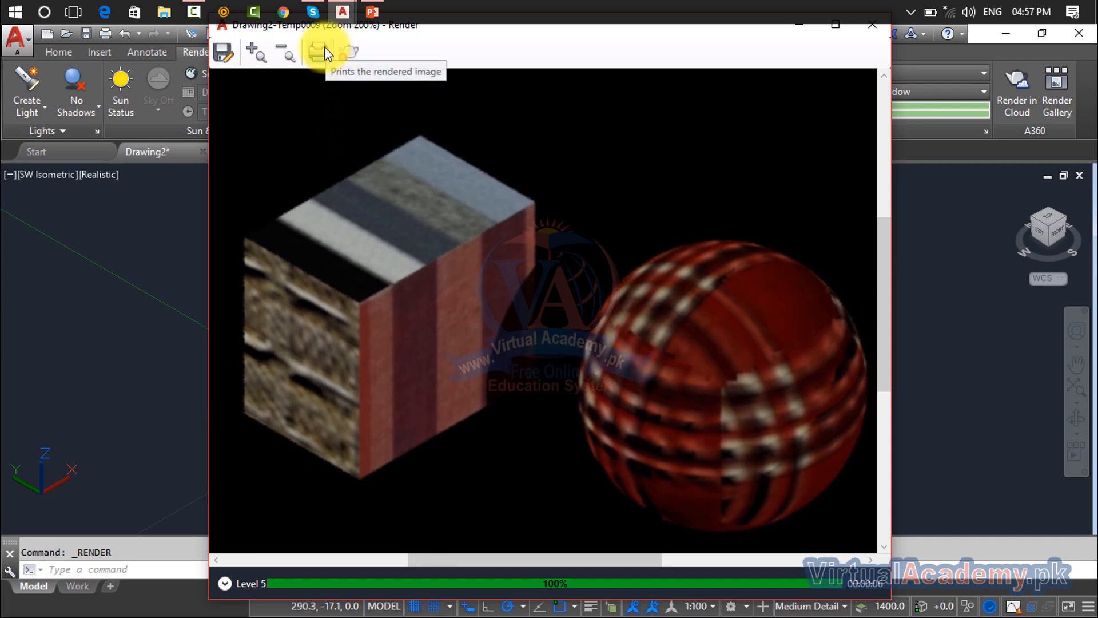
# Step: Save the rendered image to the Desktop as a PNG named with the author's first name, with the Progressive option enabled
pyautogui.click(221, 54)
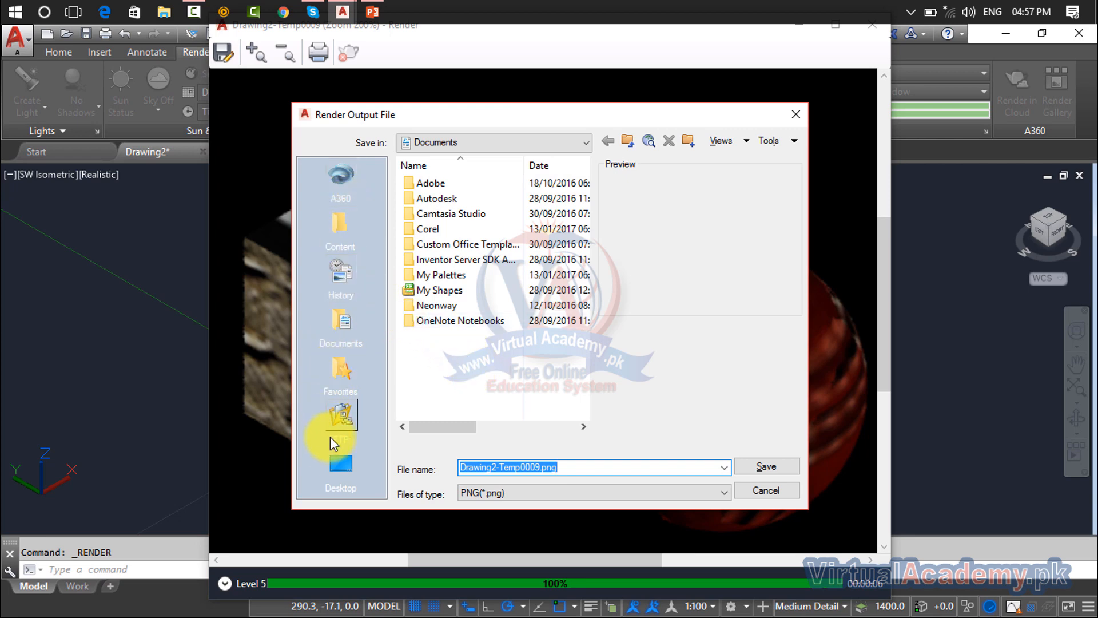
pyautogui.click(341, 463)
pyautogui.click(572, 468)
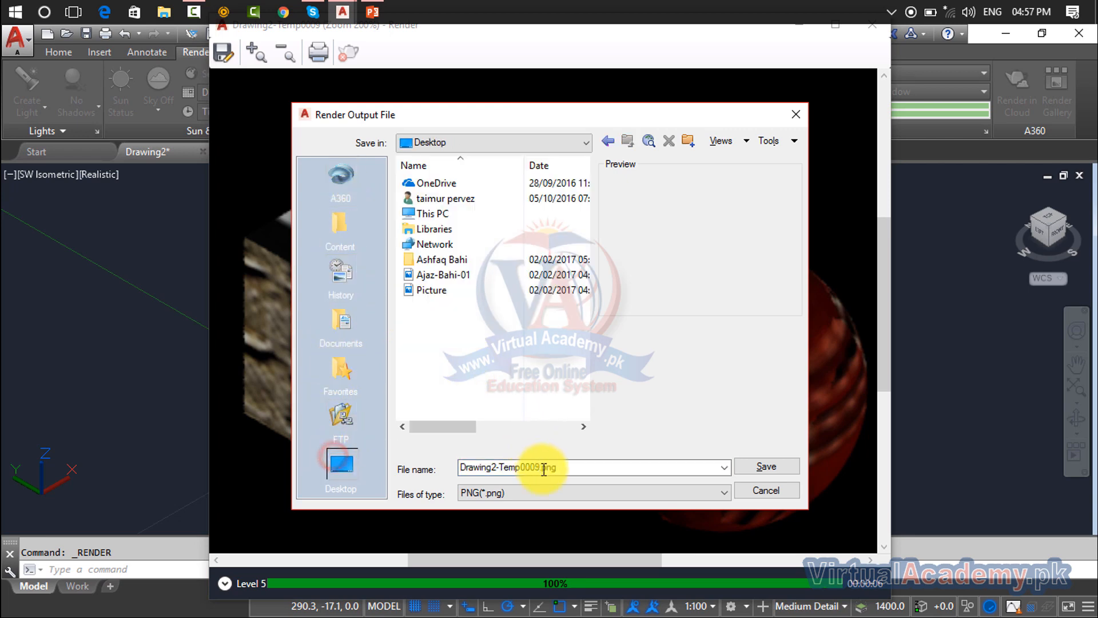
pyautogui.doubleClick(575, 472)
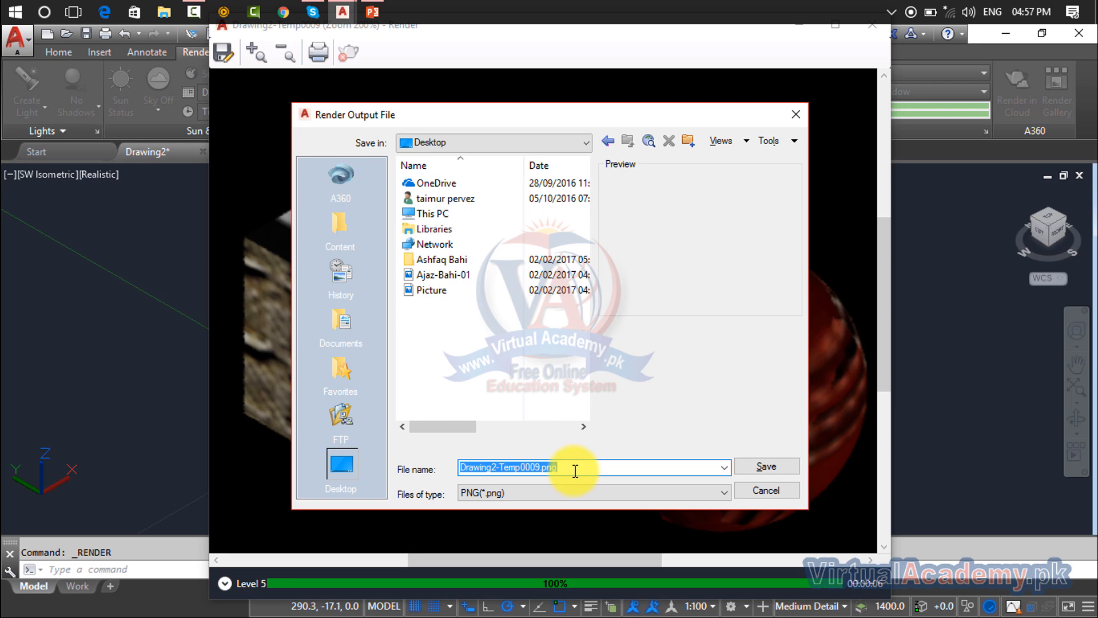
pyautogui.write('taimur')
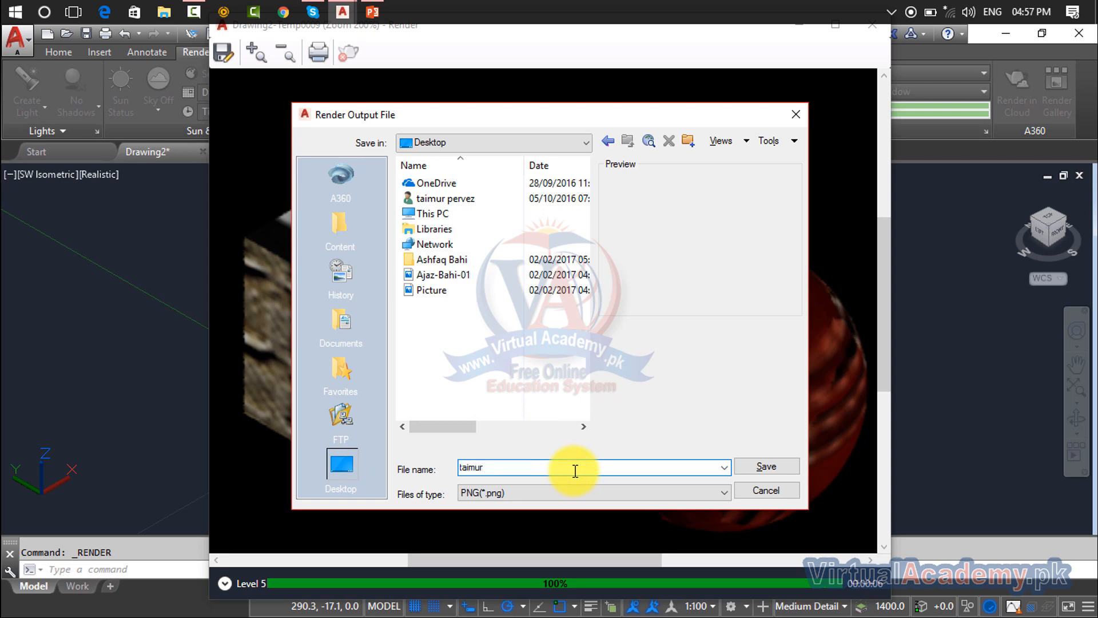
pyautogui.click(750, 466)
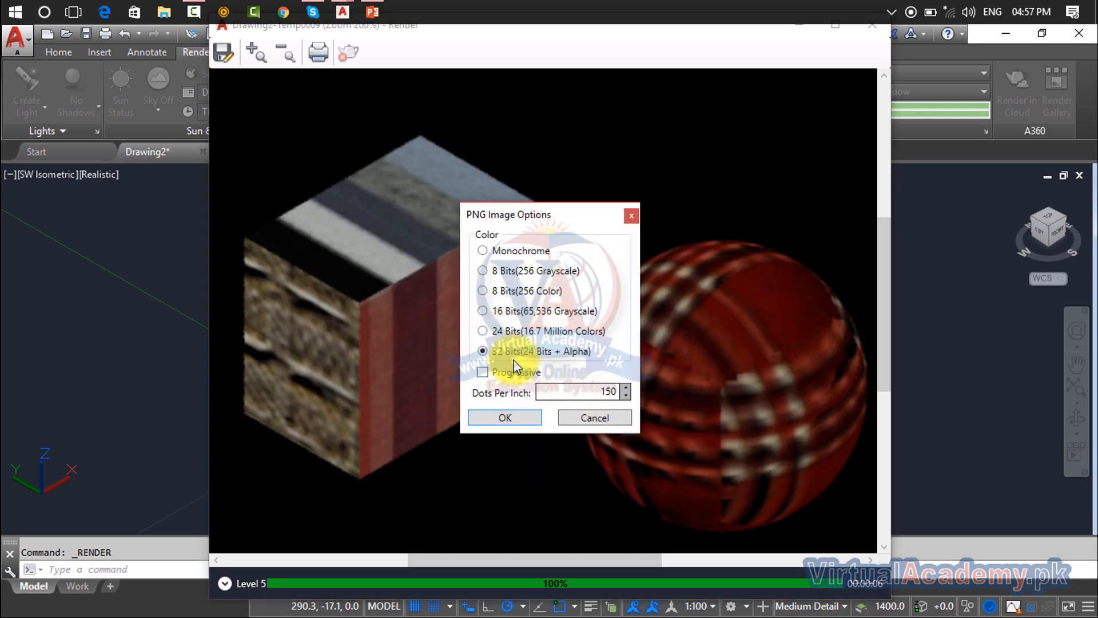
pyautogui.click(496, 380)
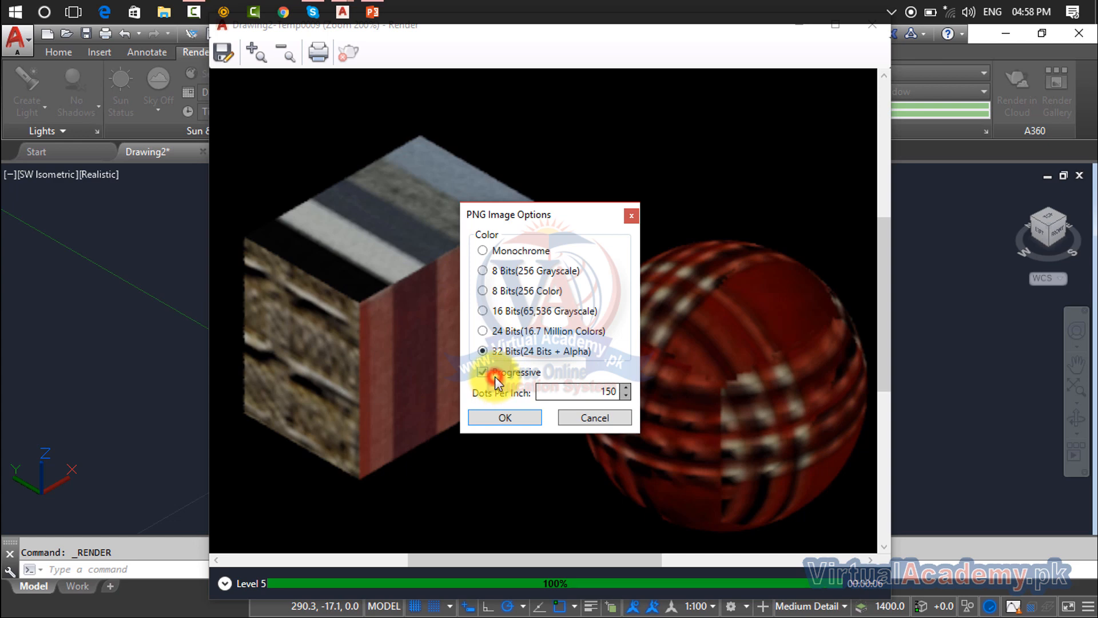
pyautogui.click(504, 416)
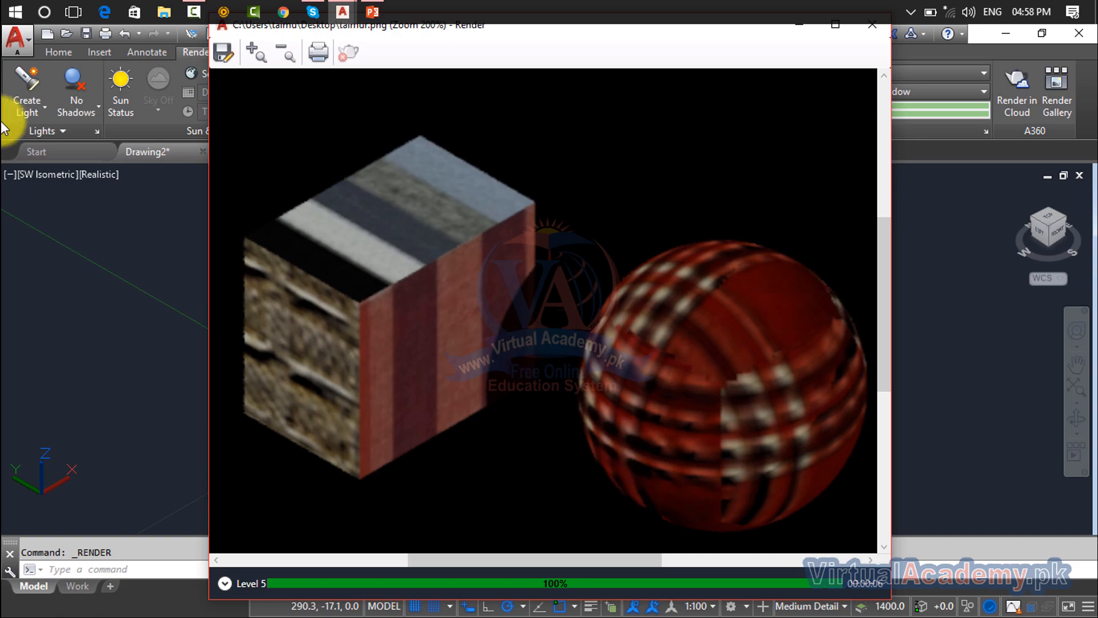
# Step: Switch to File Explorer and open the Desktop folder to check for the saved render image
pyautogui.click(165, 12)
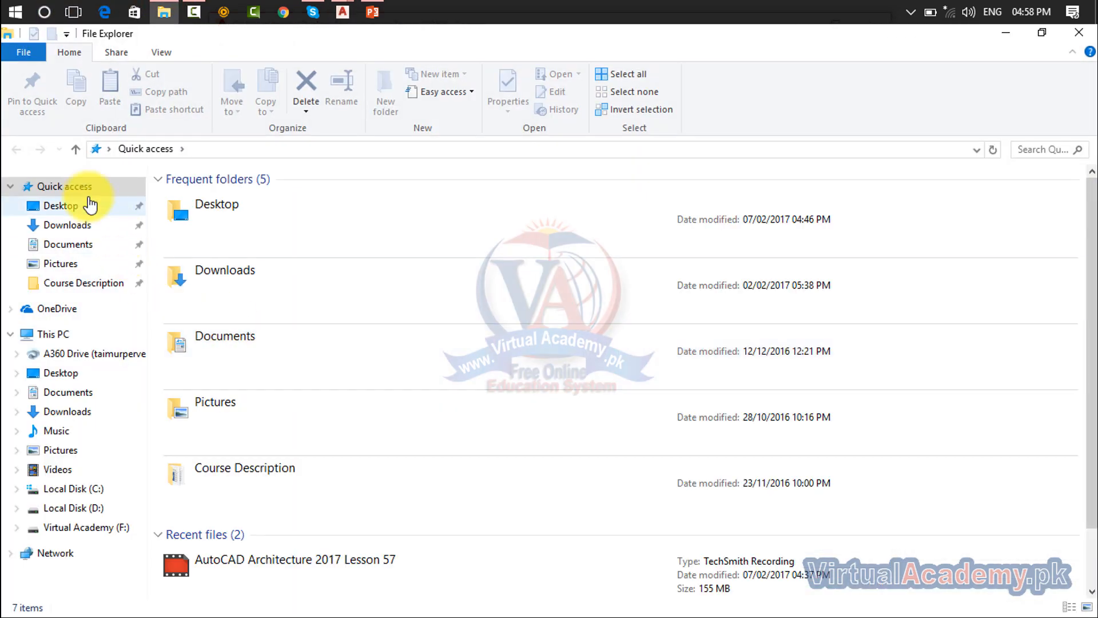
pyautogui.click(86, 205)
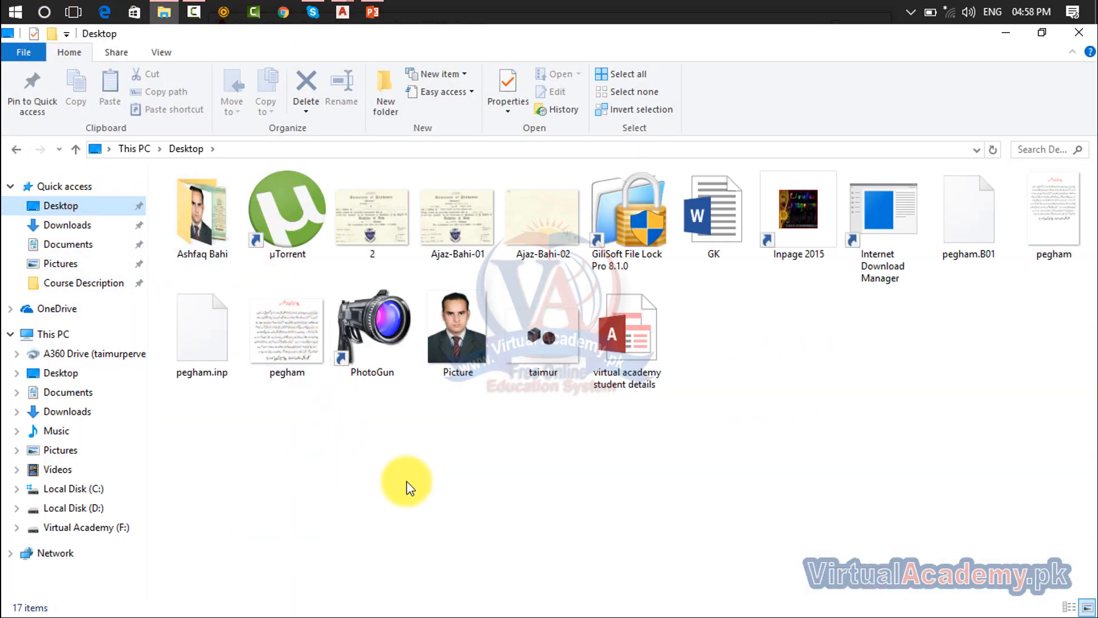
# Step: Open the saved render image from the Desktop to check it, and return to AutoCAD with the render window closed
pyautogui.doubleClick(526, 353)
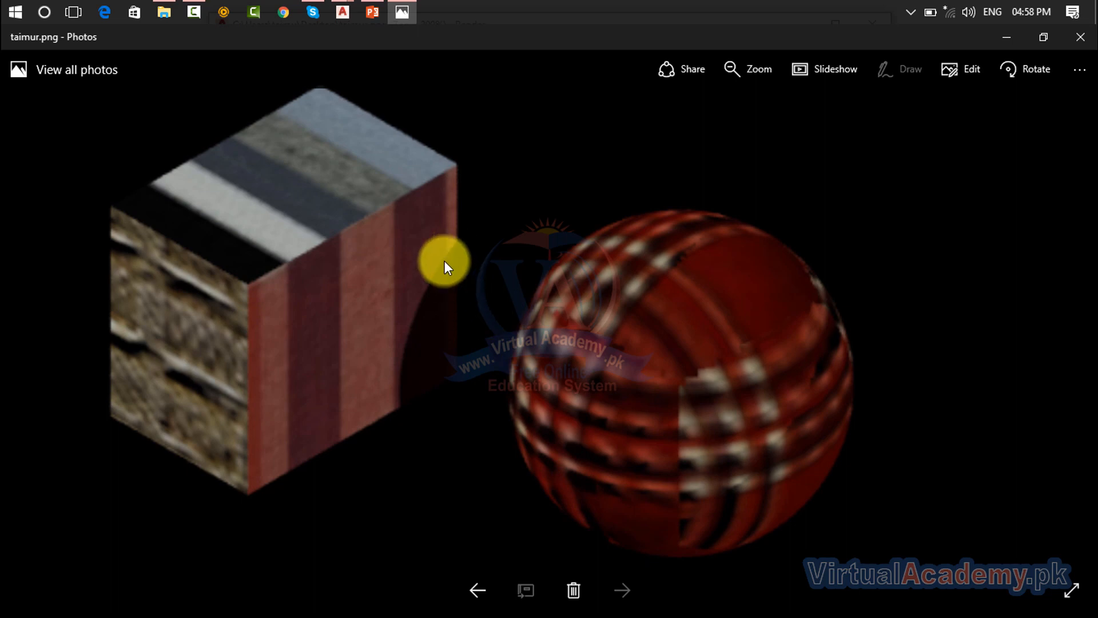
pyautogui.click(1080, 37)
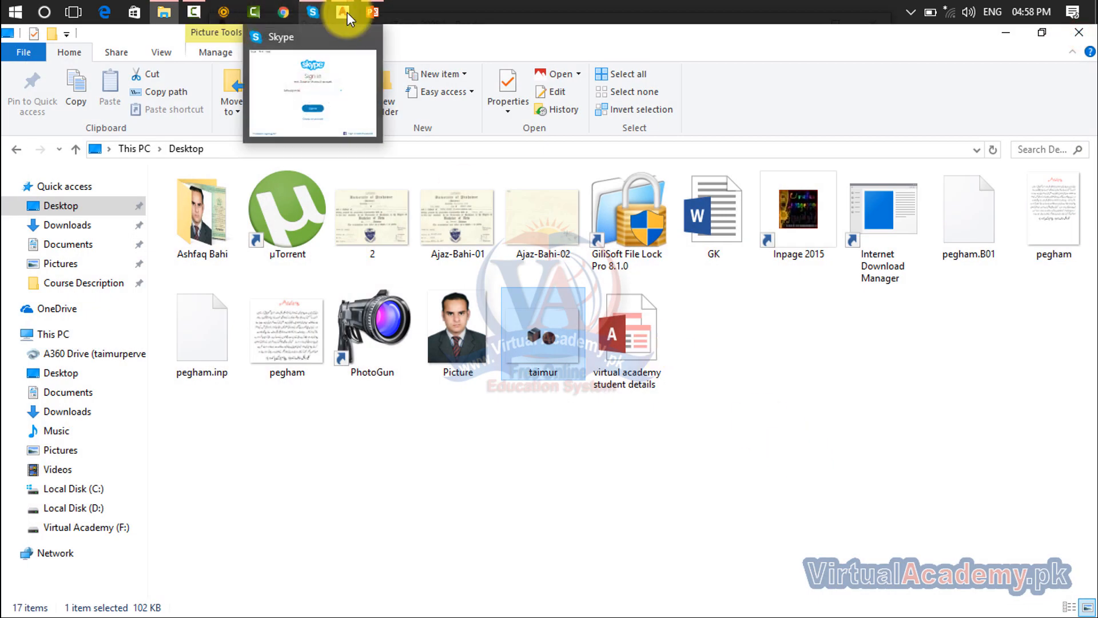
pyautogui.moveTo(343, 11)
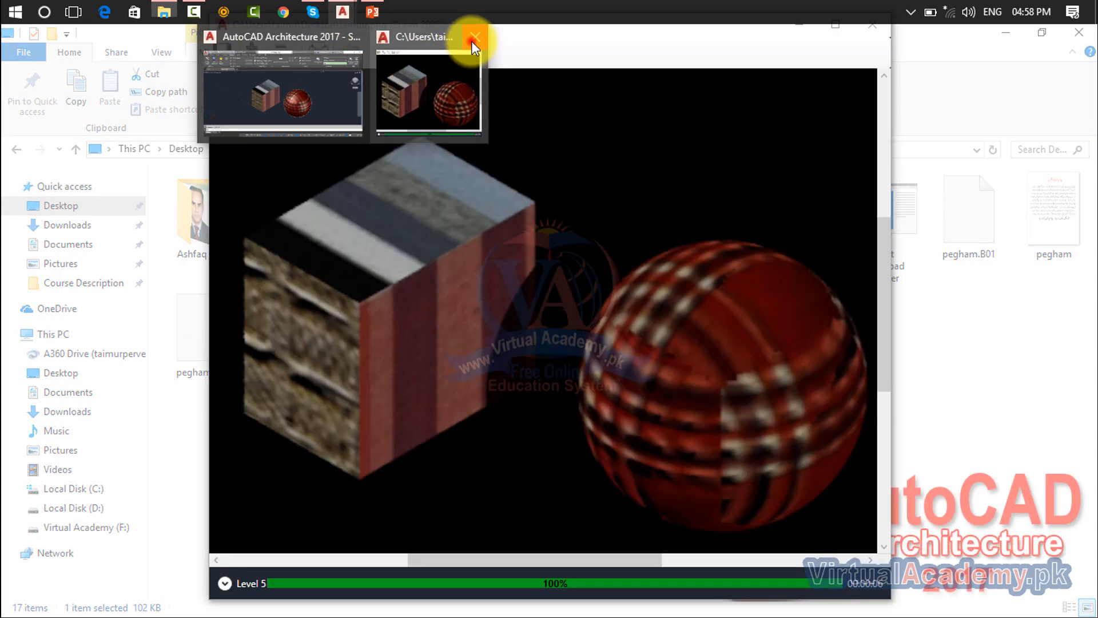
pyautogui.click(472, 39)
pyautogui.click(406, 95)
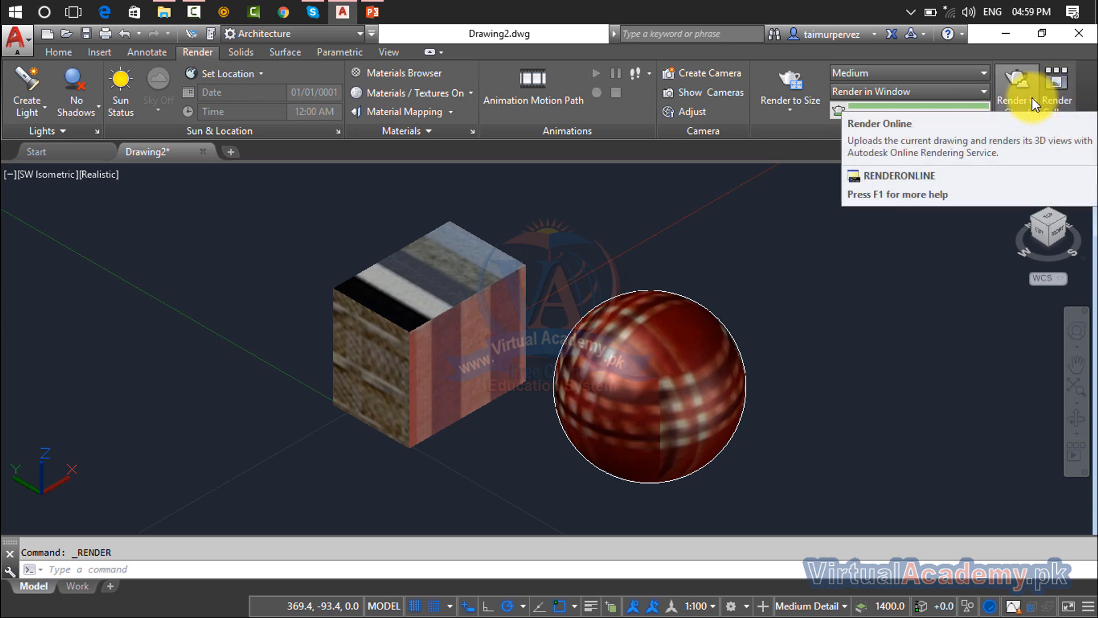
# Step: Add the A360 tab to the ribbon and display its tools
pyautogui.rightClick(456, 52)
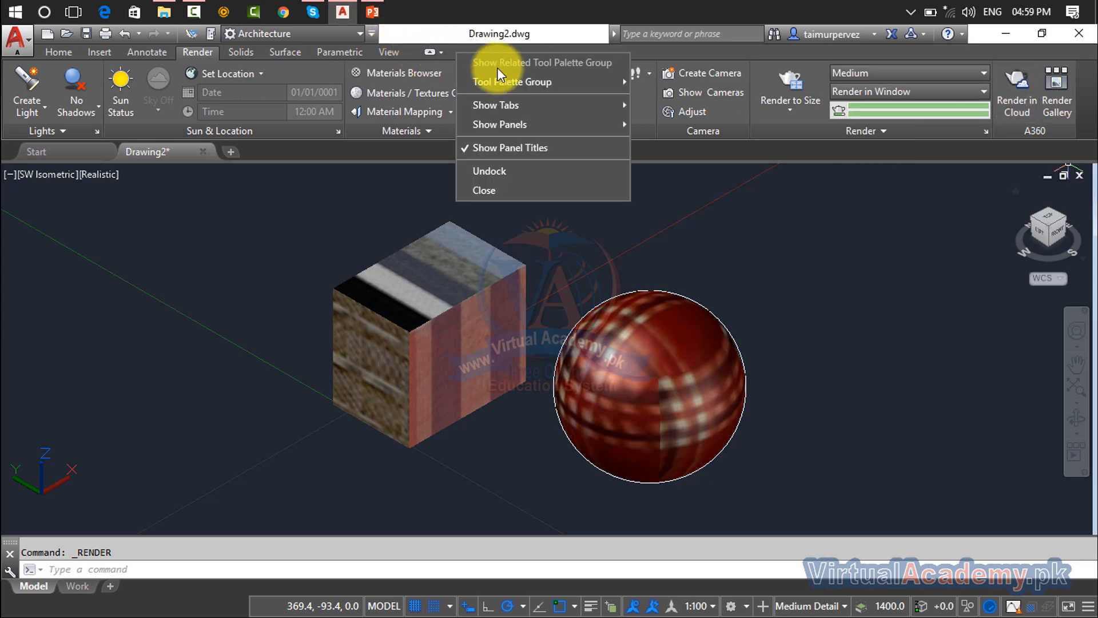
pyautogui.moveTo(506, 102)
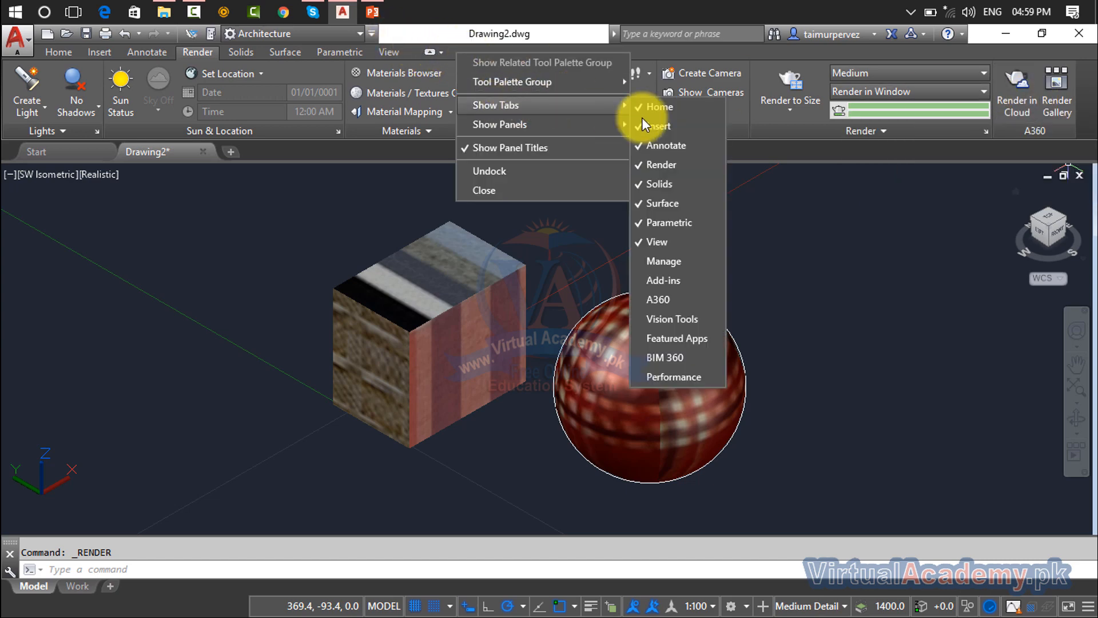
pyautogui.click(692, 300)
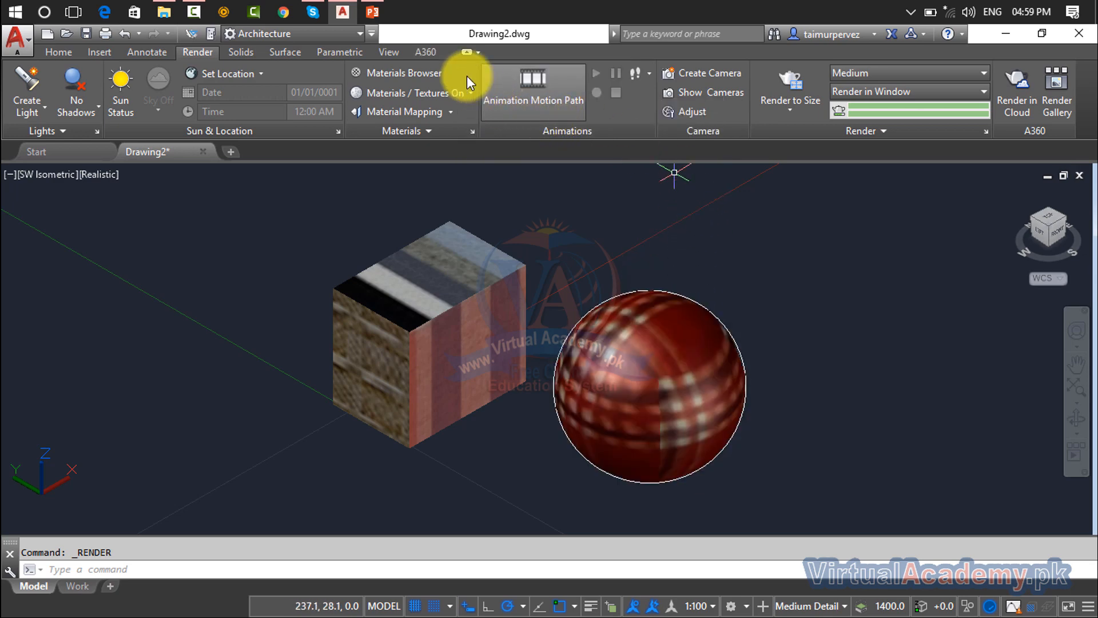
pyautogui.click(423, 52)
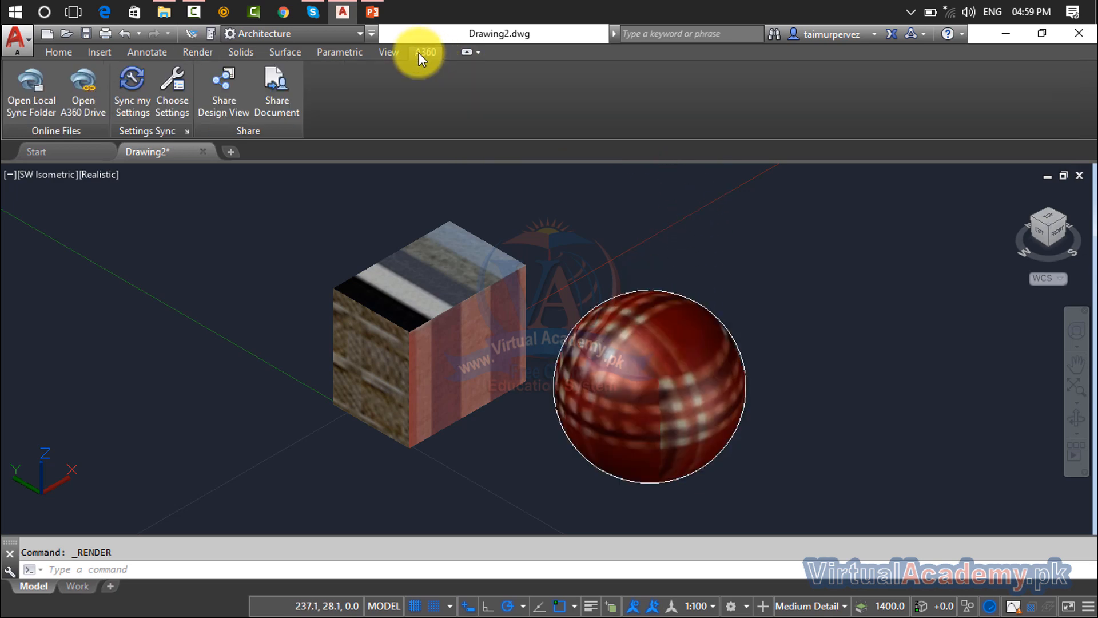
# Step: Open the online A360 Drive and its local sync folder to examine the stored files, and close the folder
pyautogui.click(80, 102)
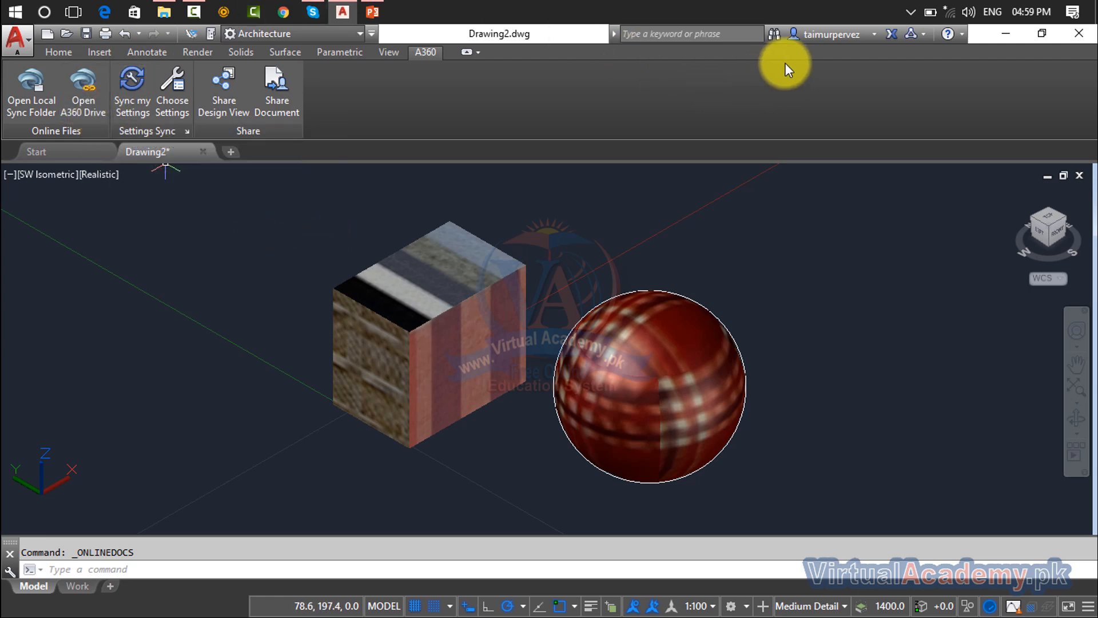
pyautogui.click(36, 103)
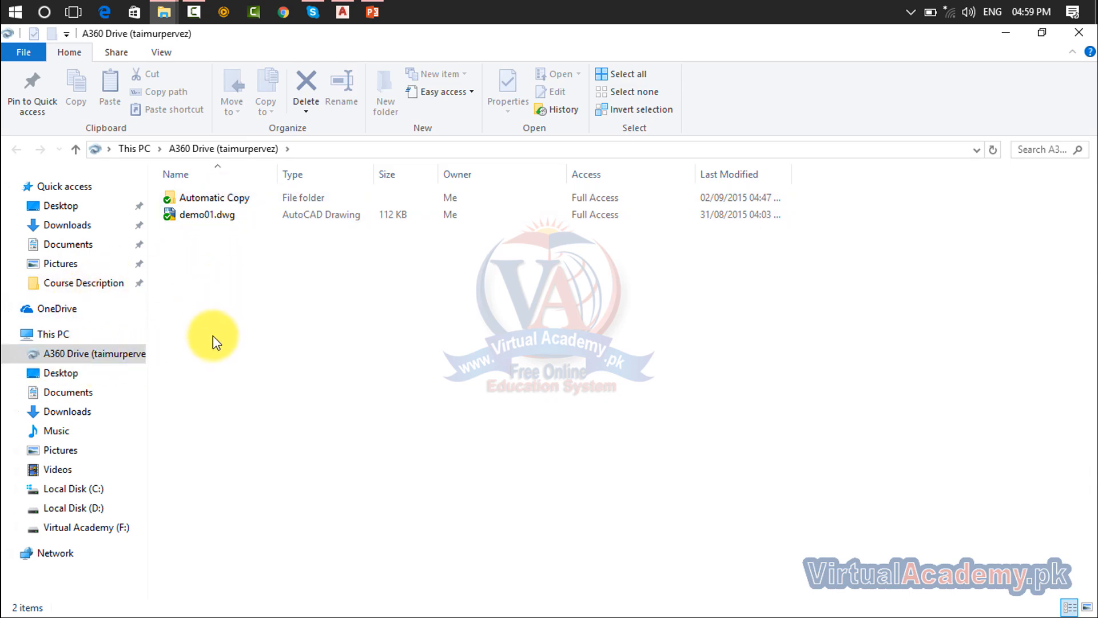
pyautogui.click(1077, 34)
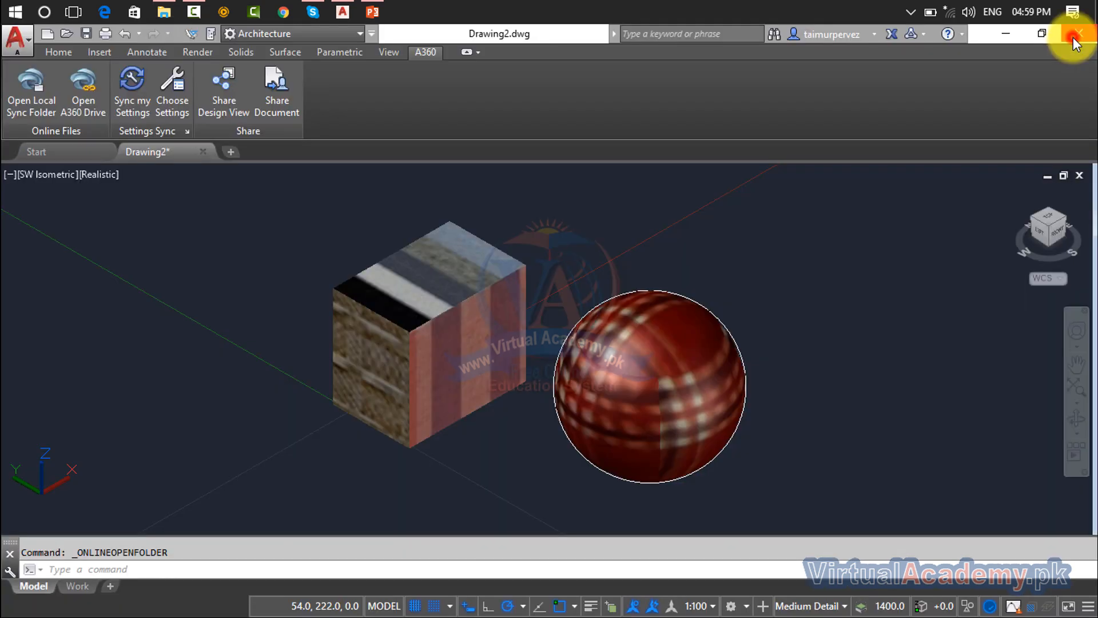
# Step: Remove the A360 tab from the ribbon
pyautogui.rightClick(423, 76)
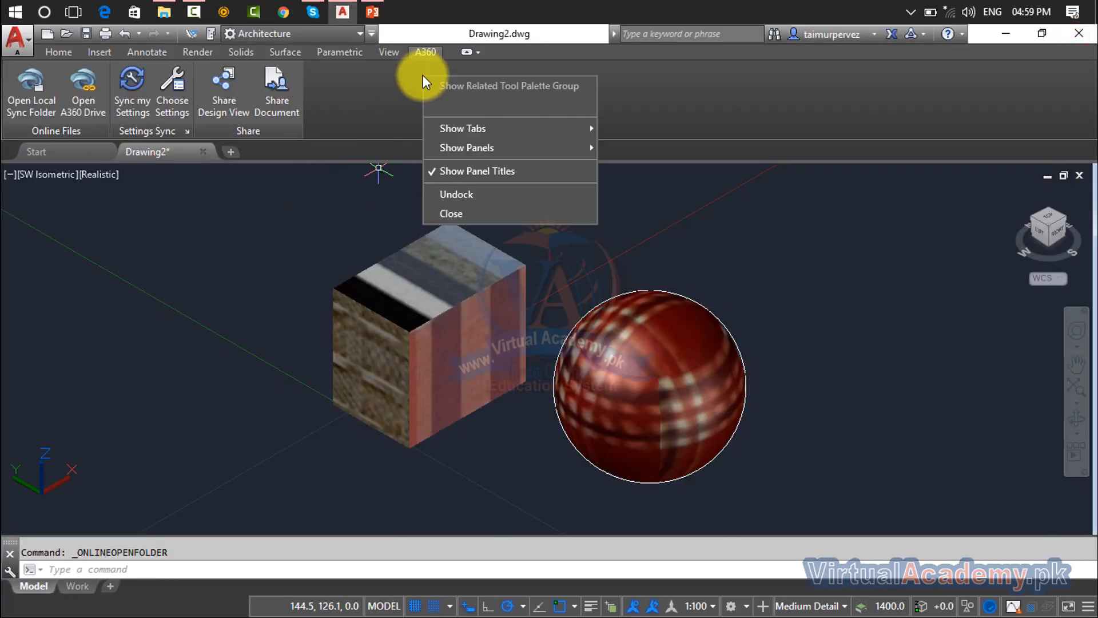
pyautogui.moveTo(513, 129)
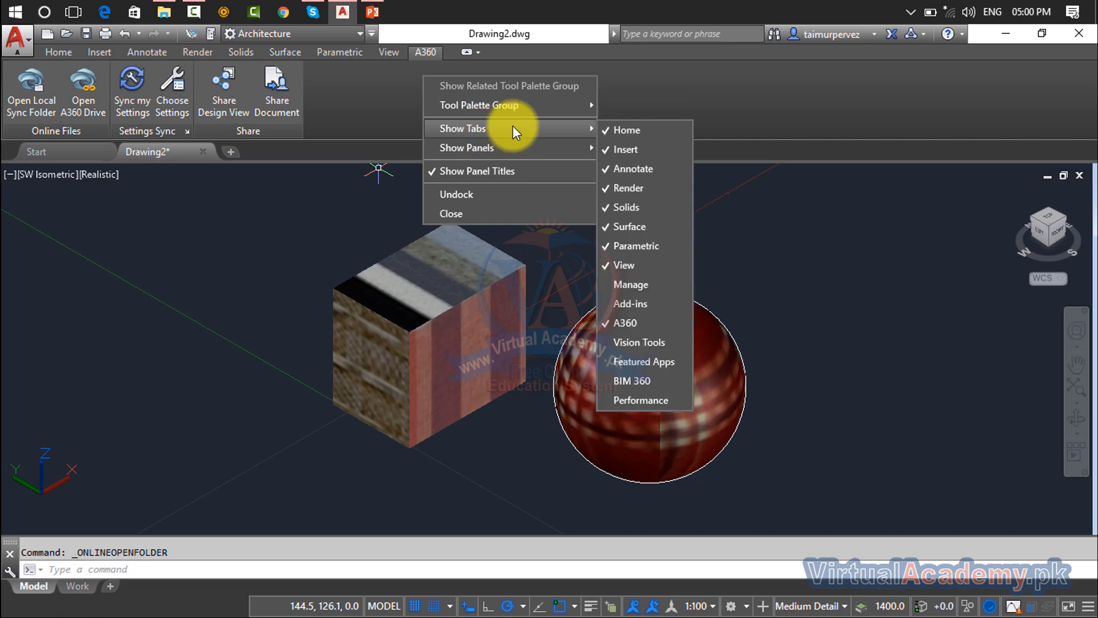
pyautogui.click(623, 322)
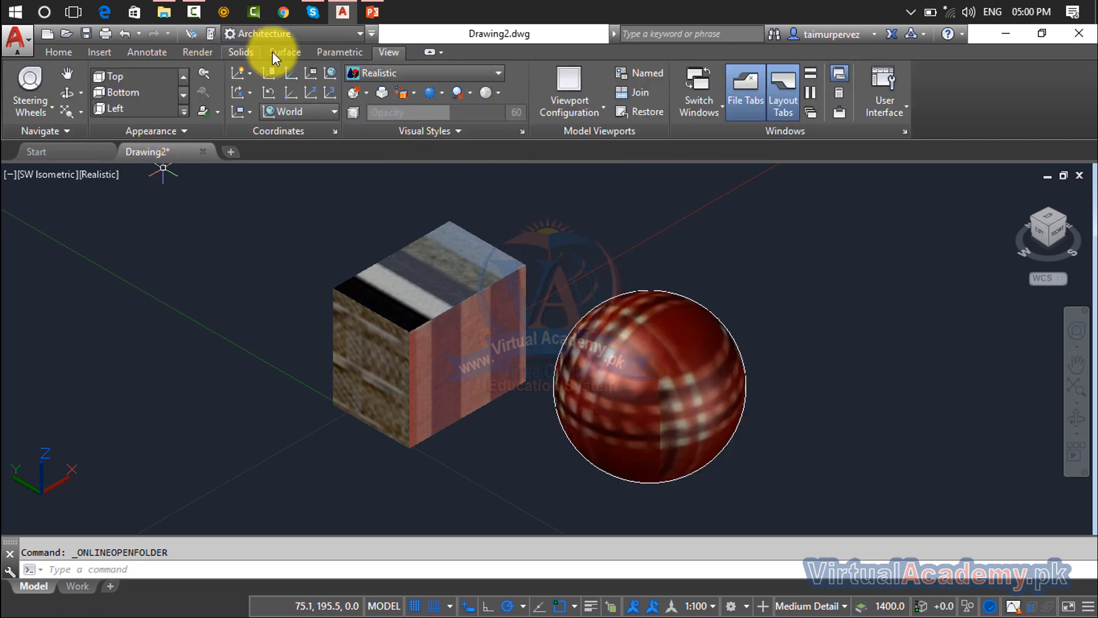
# Step: Place a point light beside the box's upper-left corner at about 73, 85, 0, keeping the default light options
pyautogui.click(195, 55)
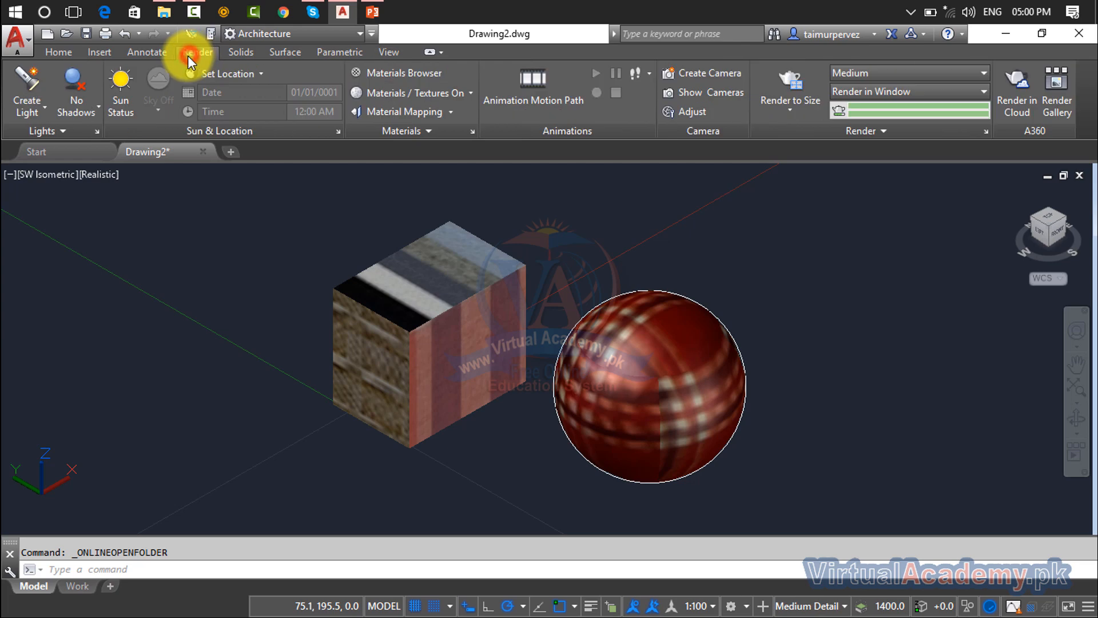
pyautogui.click(43, 111)
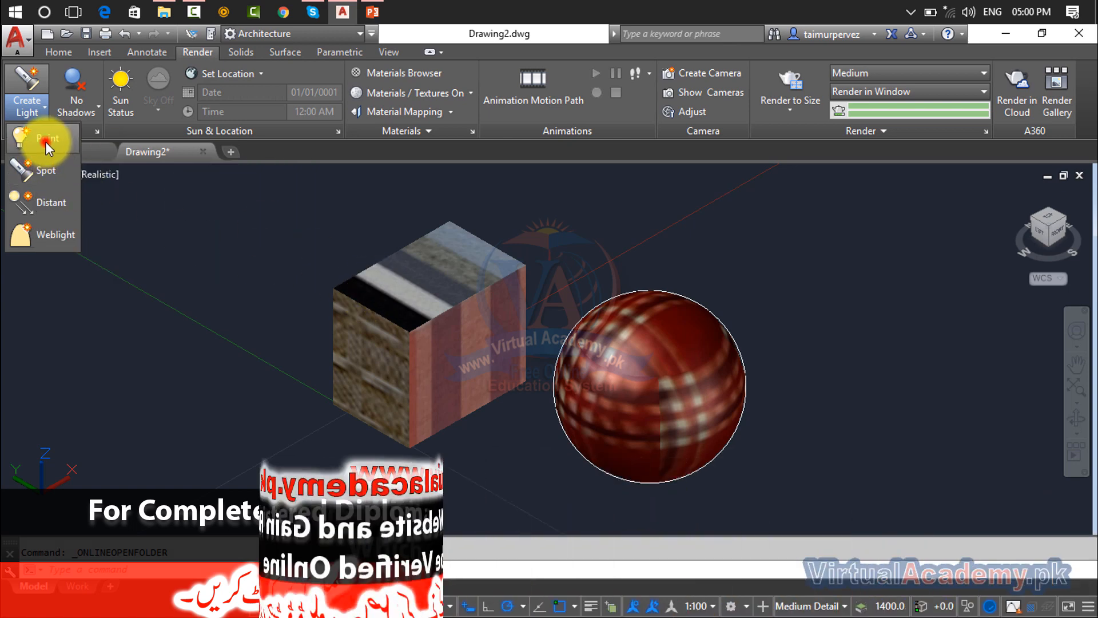
pyautogui.click(46, 141)
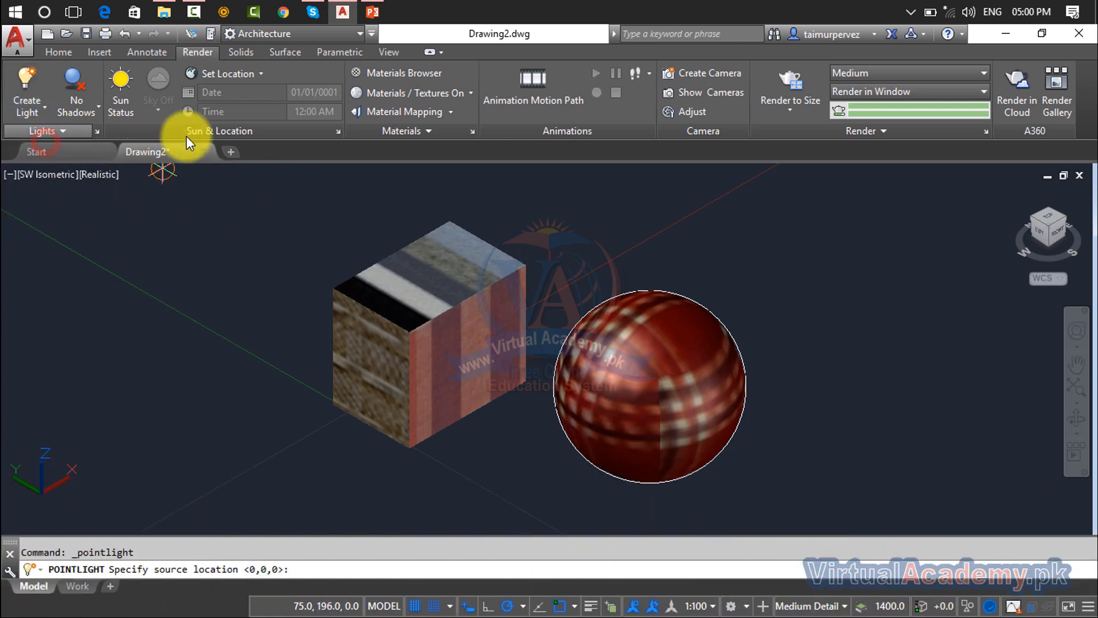
pyautogui.click(331, 269)
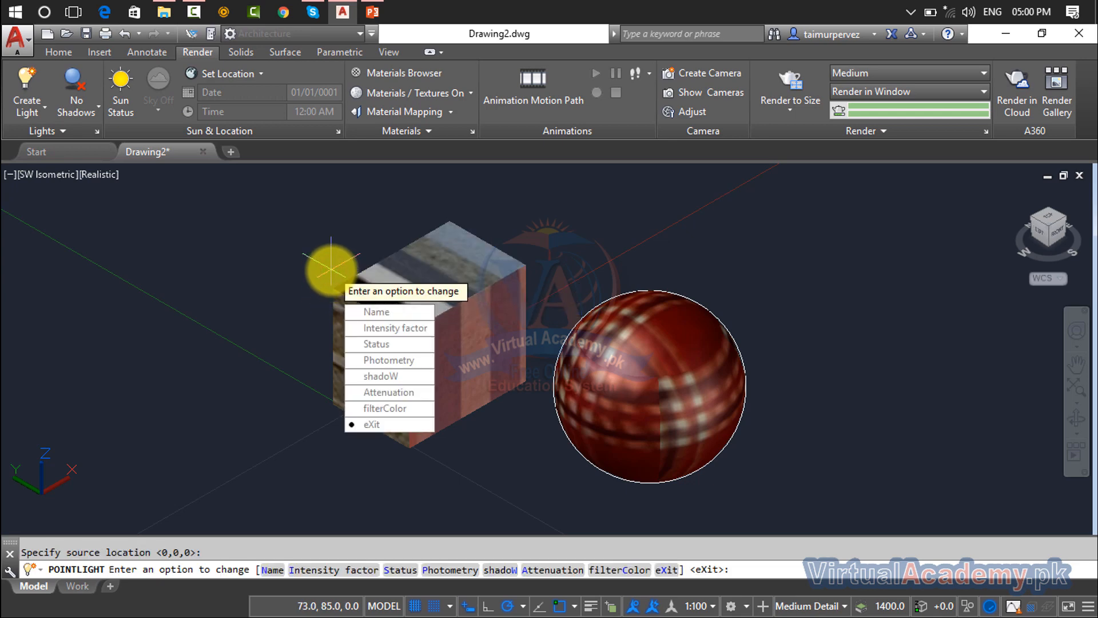
pyautogui.press('Return')
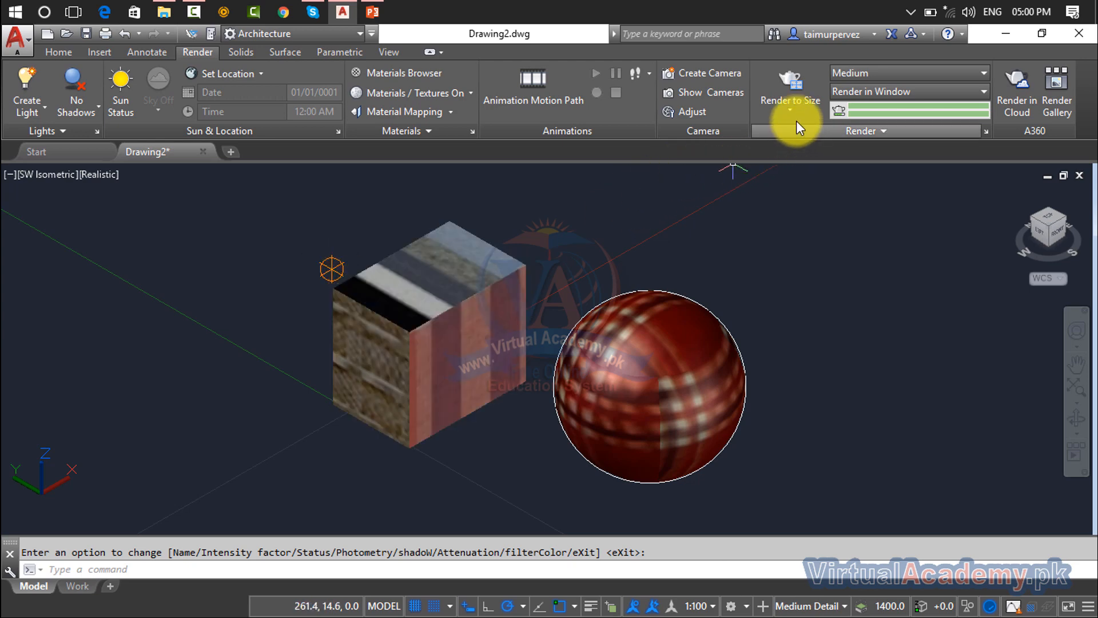
# Step: Render the scene with the single point light, examine the lit box and ball up close, and close the render
pyautogui.click(794, 79)
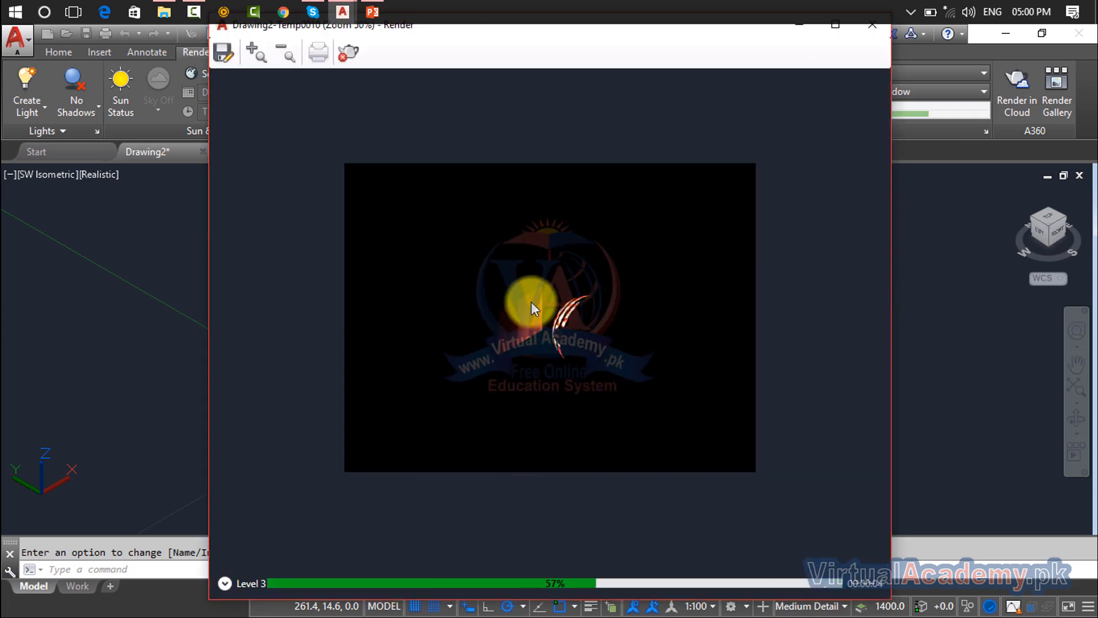
pyautogui.scroll(3, 538, 303)
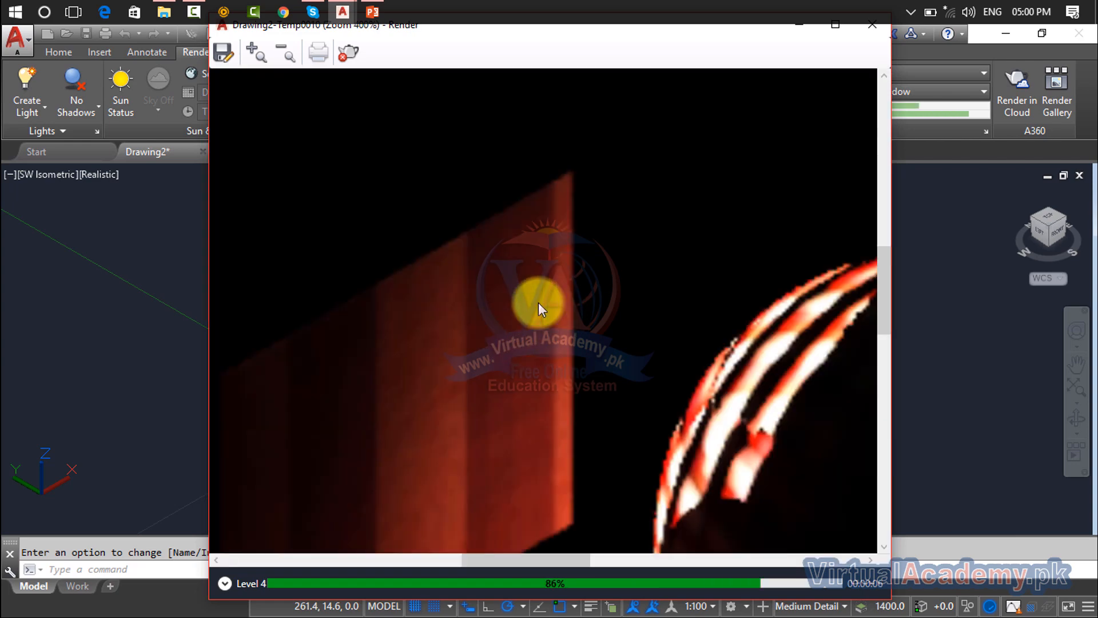
pyautogui.scroll(-1, 537, 302)
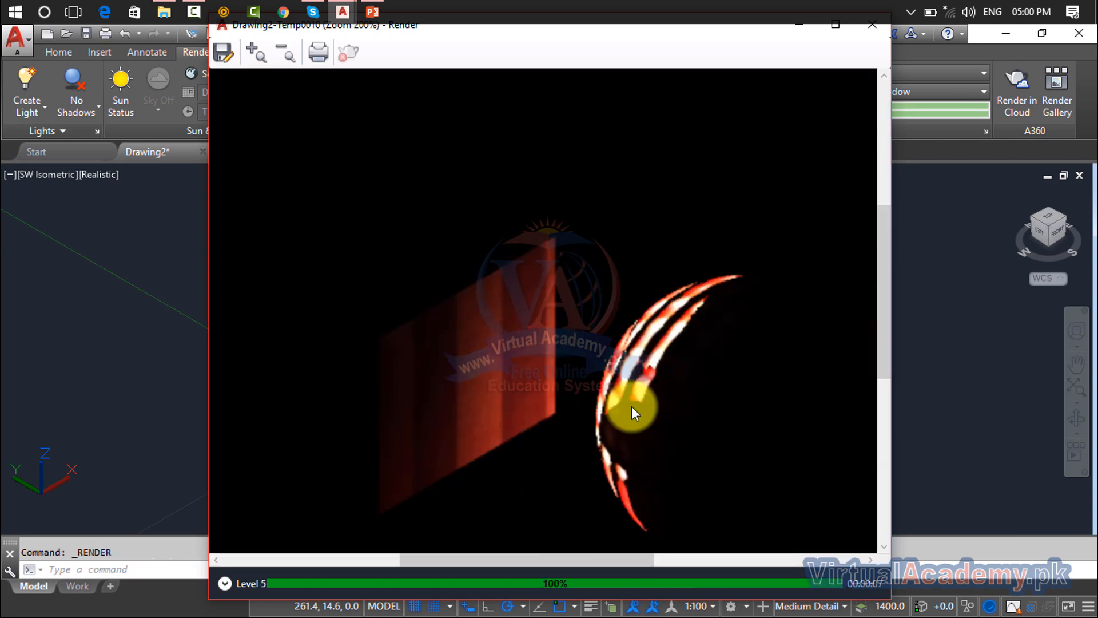
pyautogui.click(872, 24)
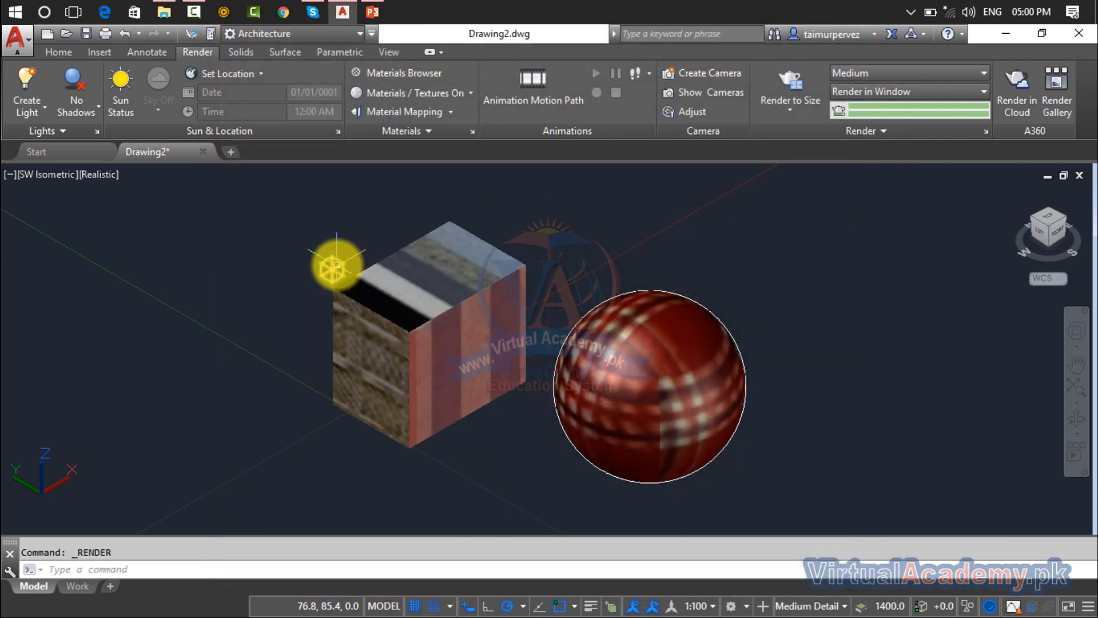
# Step: Place a second point light above the gap between the box and ball at about 91, -40, 65, with default options
pyautogui.click(28, 105)
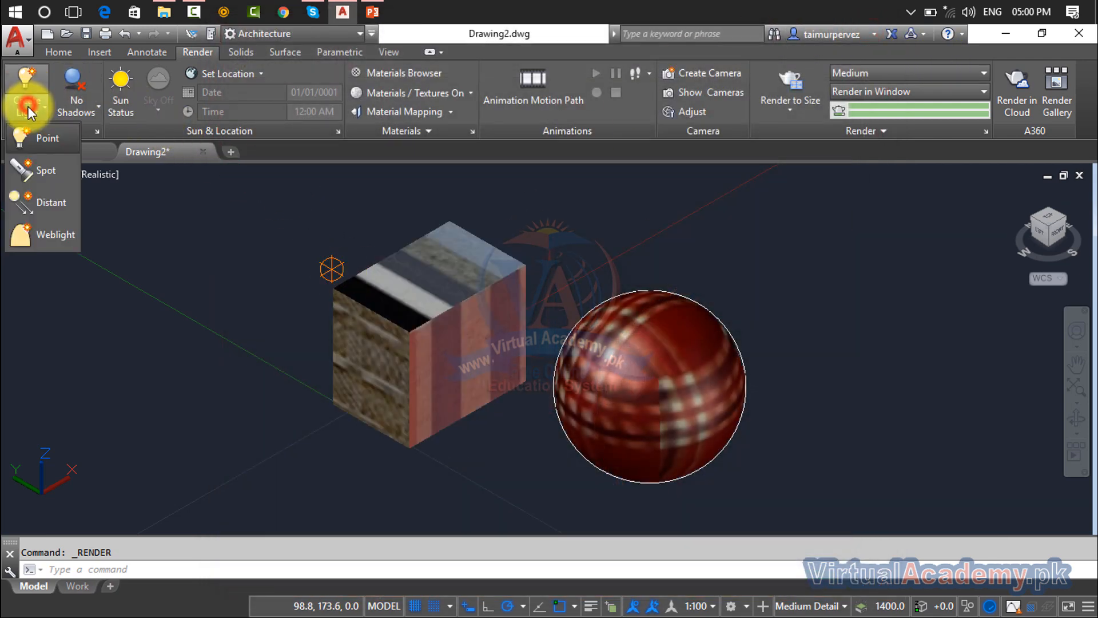
pyautogui.click(40, 140)
pyautogui.scroll(-2, 501, 232)
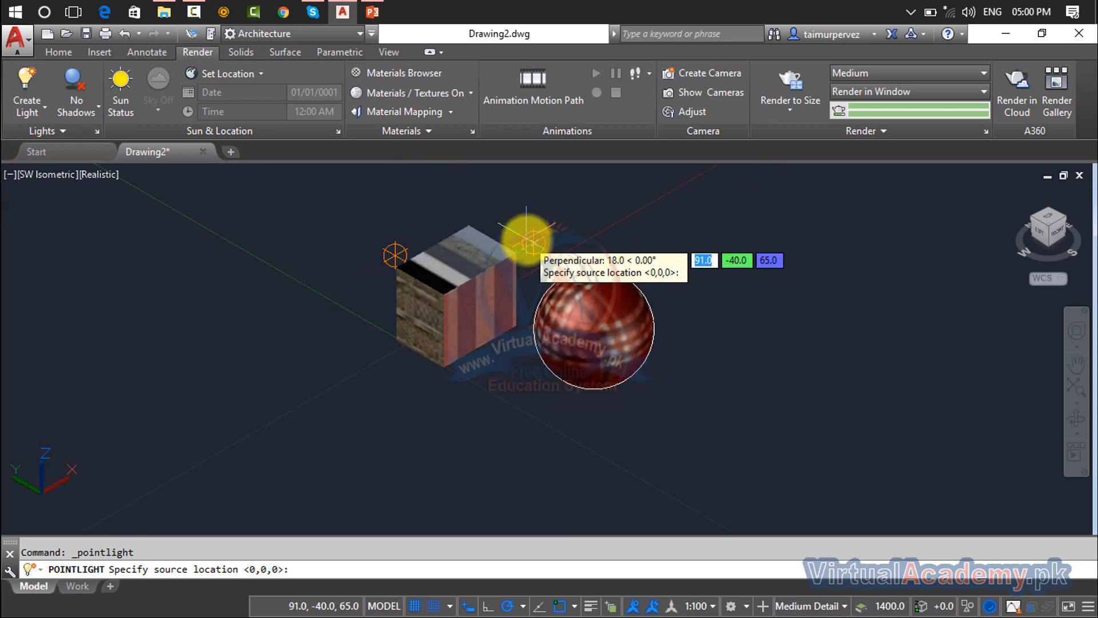
pyautogui.click(528, 240)
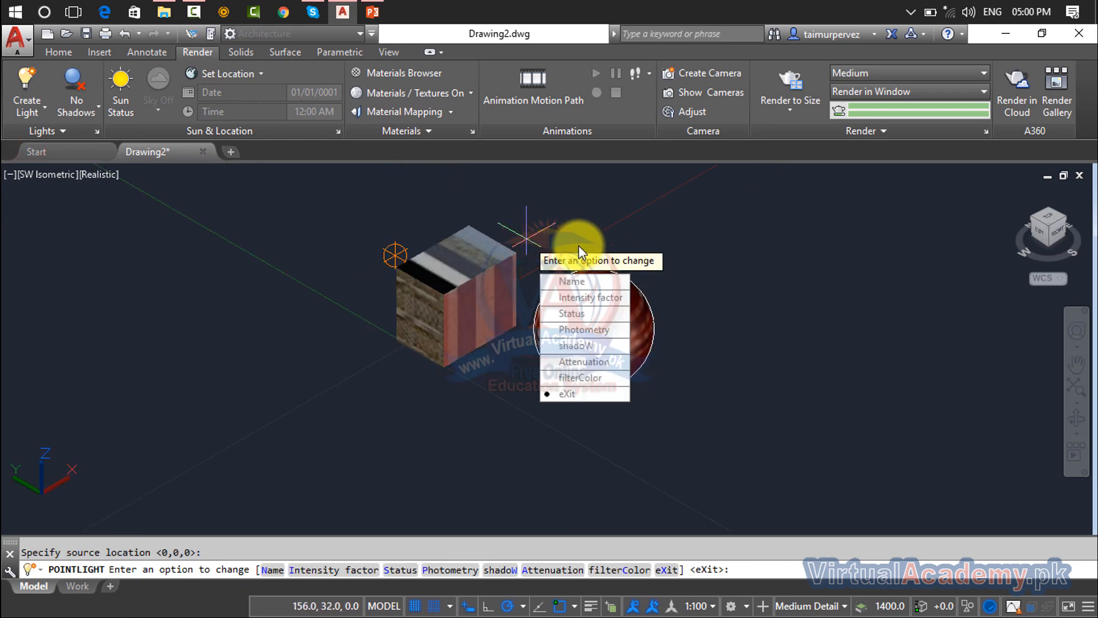
pyautogui.press('Return')
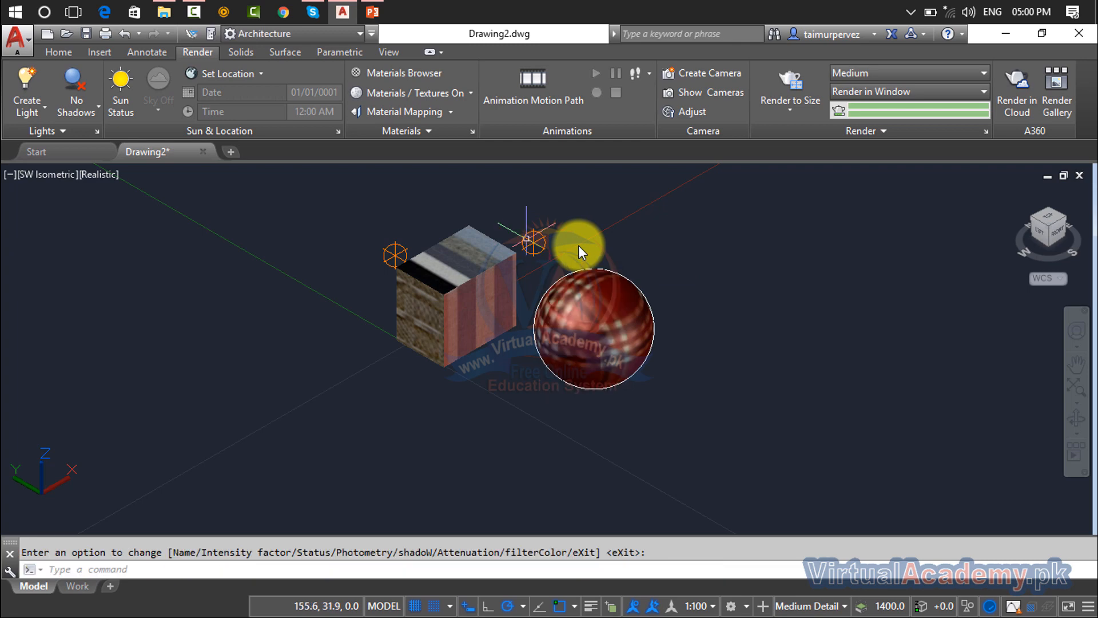
# Step: Render the scene with two point lights, examine how they light the box and ball, and close the render window
pyautogui.click(784, 92)
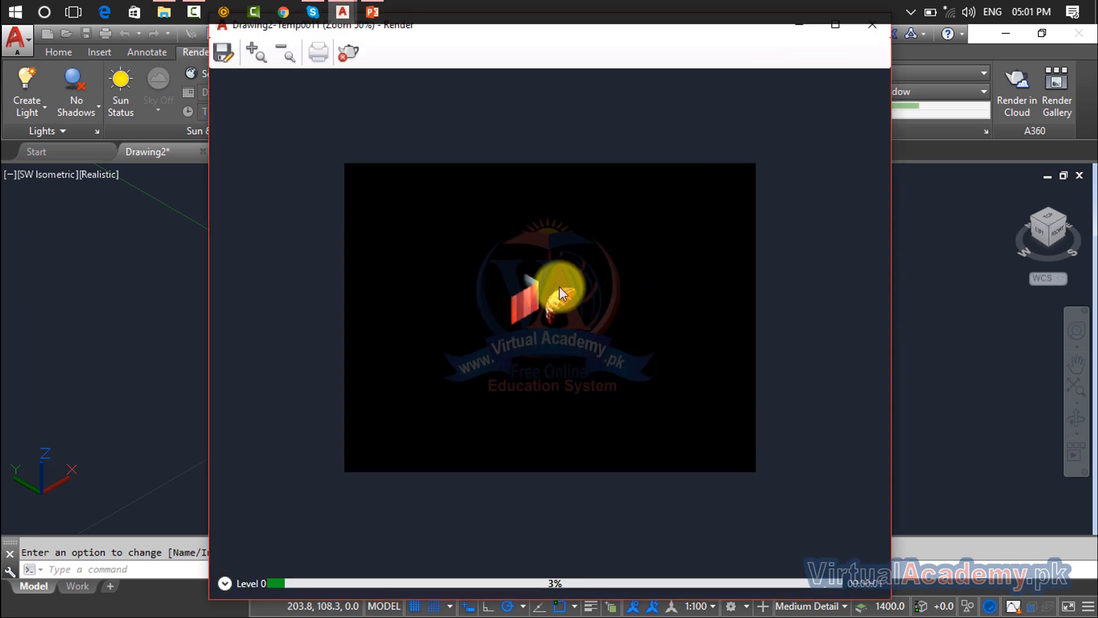
pyautogui.scroll(3, 559, 286)
pyautogui.scroll(-1, 574, 338)
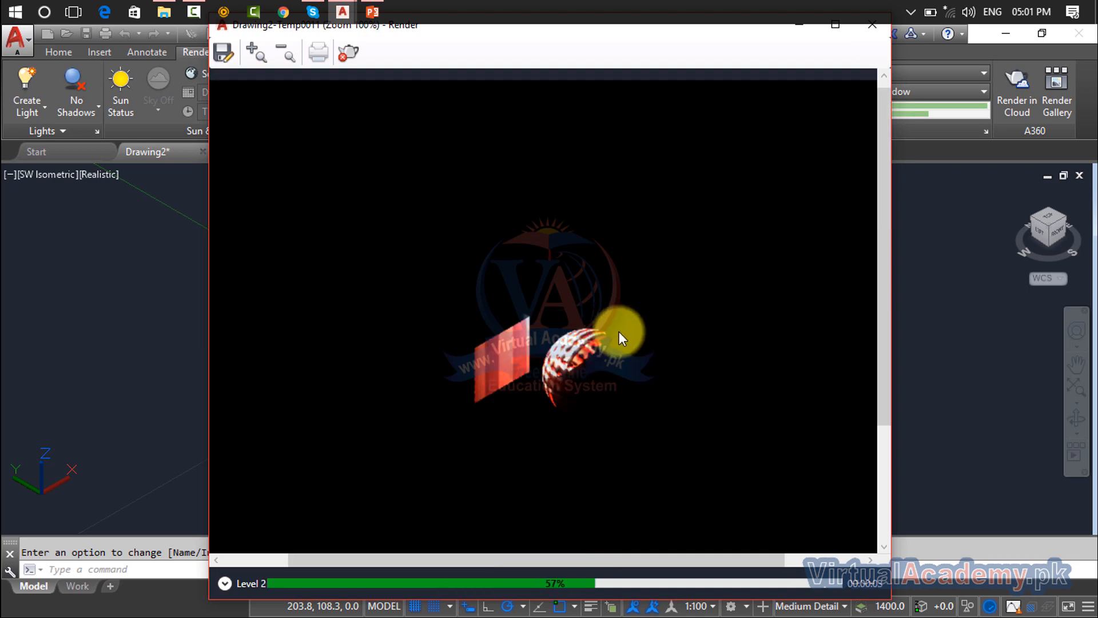
pyautogui.click(874, 25)
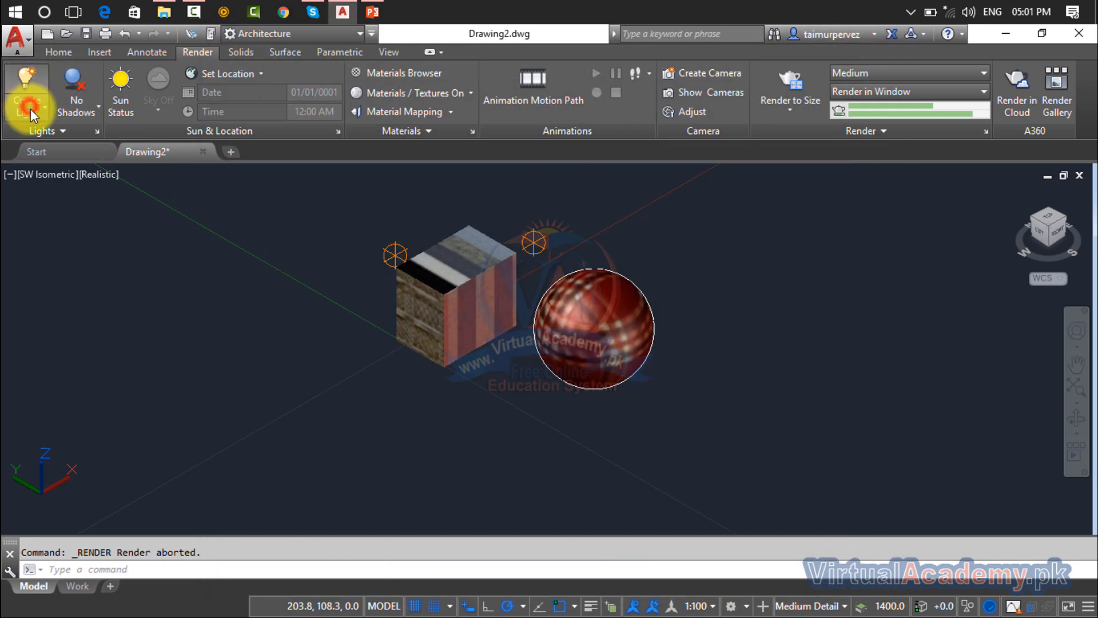
# Step: Place a third point light just above the ball, keeping the default light options
pyautogui.click(37, 114)
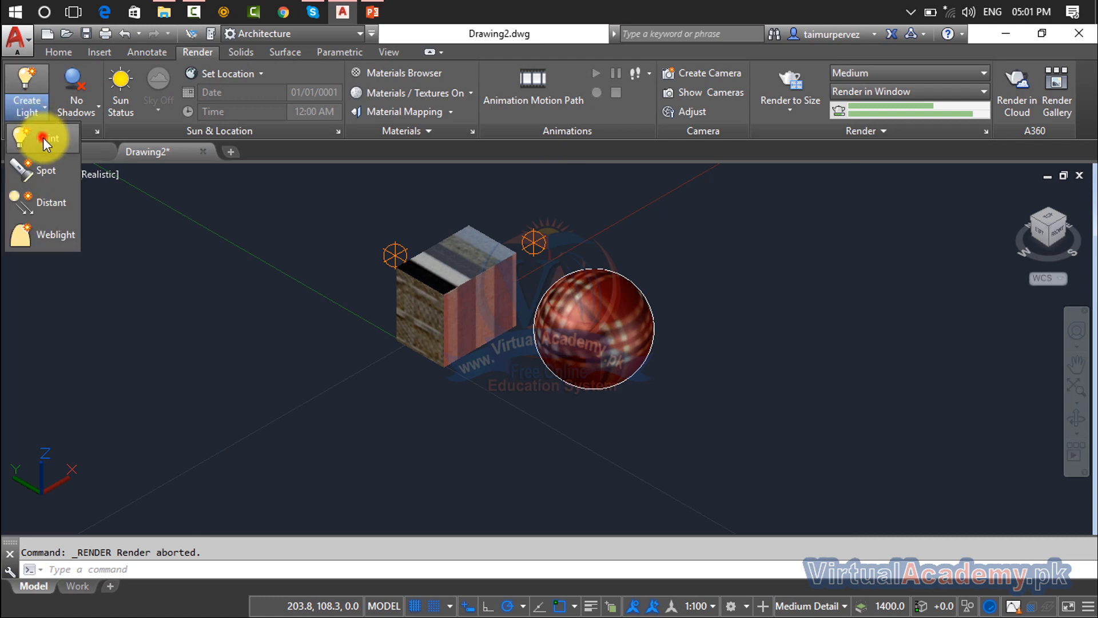
pyautogui.click(43, 138)
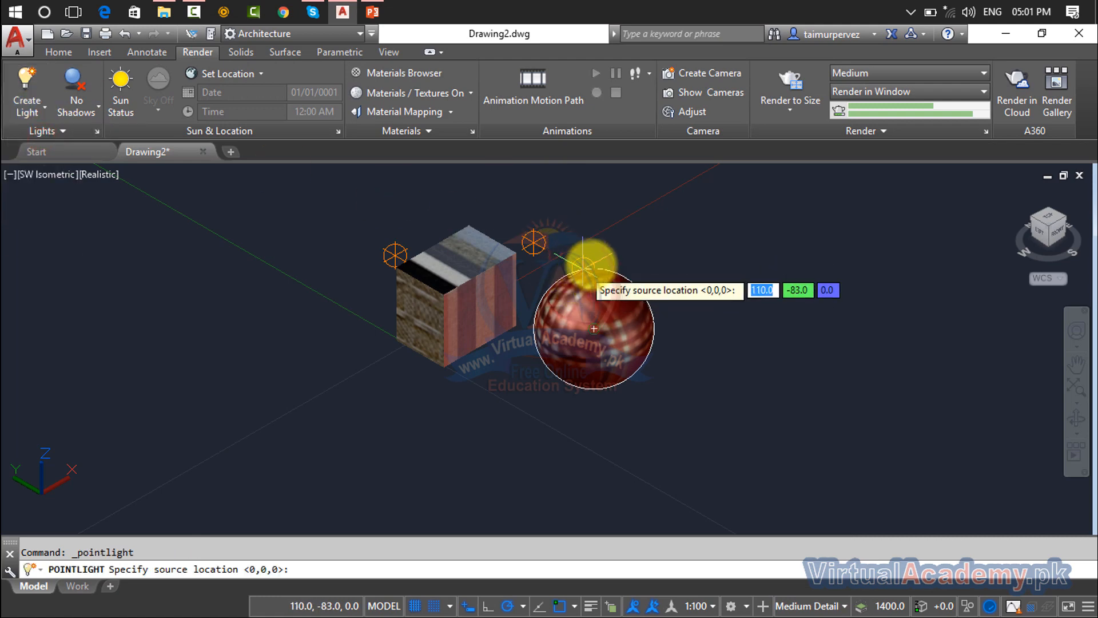
pyautogui.click(595, 244)
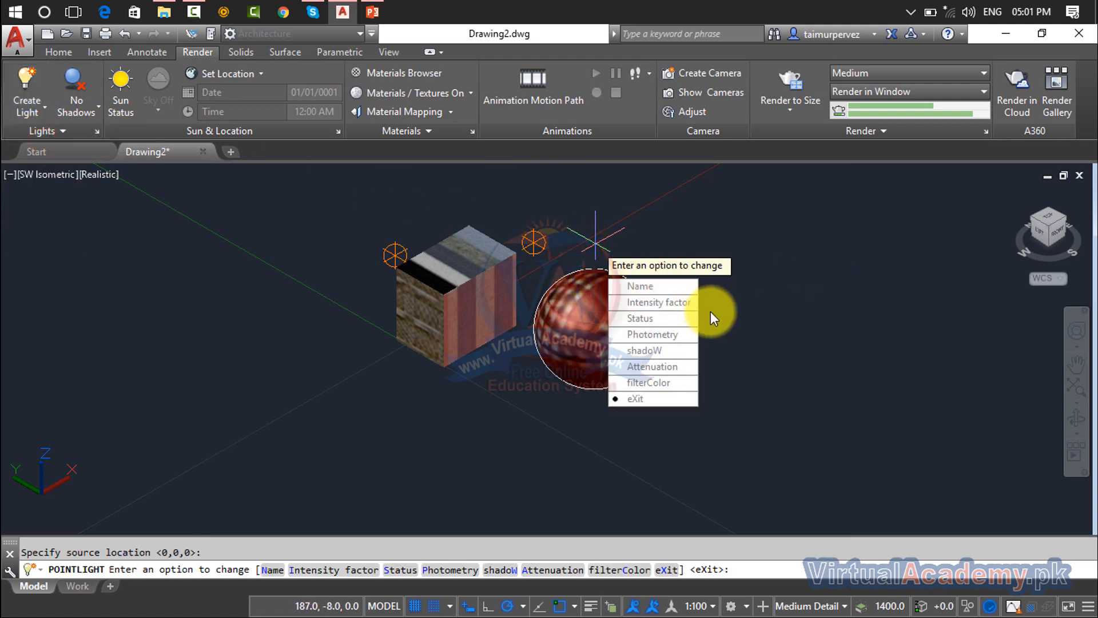
pyautogui.press('Return')
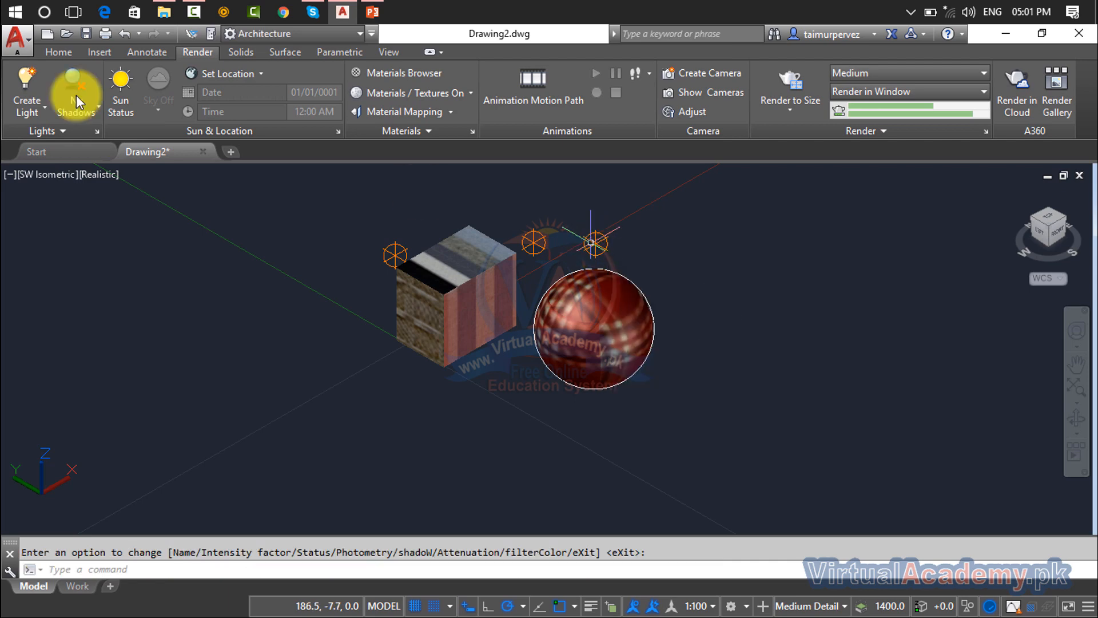
# Step: Place a fourth point light beside the ball's outer side at about 193, -83, 0, keeping the default options
pyautogui.click(35, 106)
pyautogui.click(39, 135)
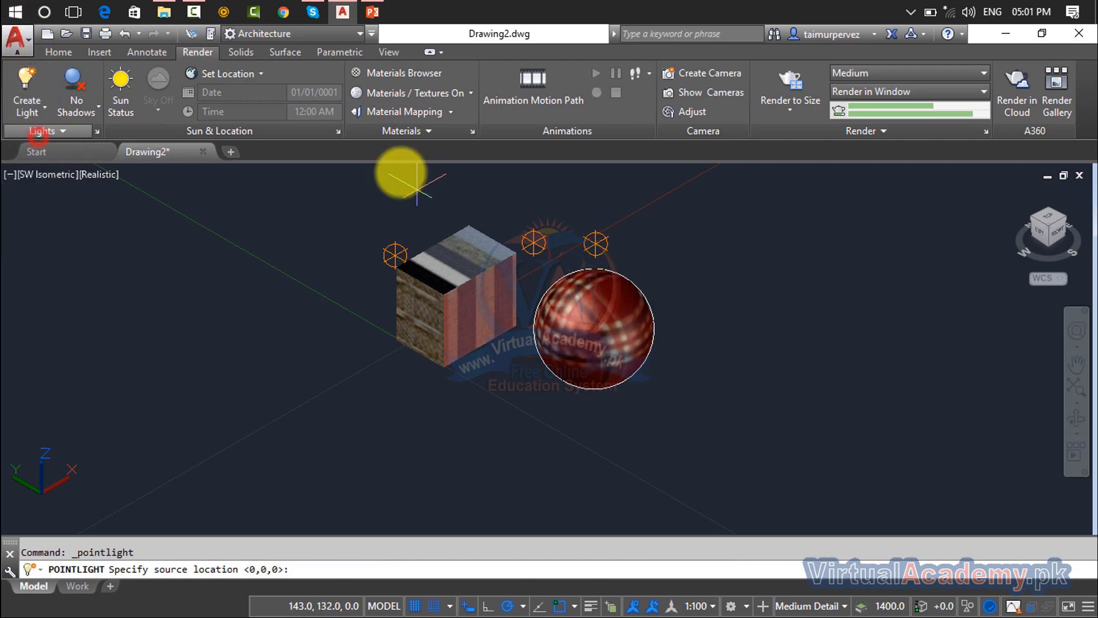
pyautogui.click(675, 283)
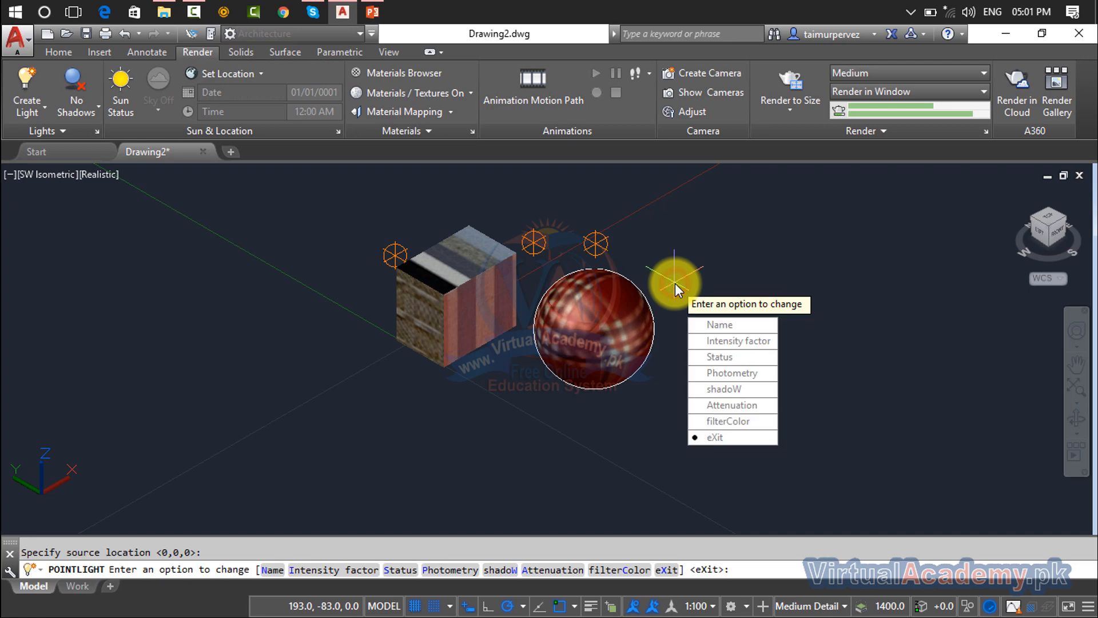
pyautogui.press('Return')
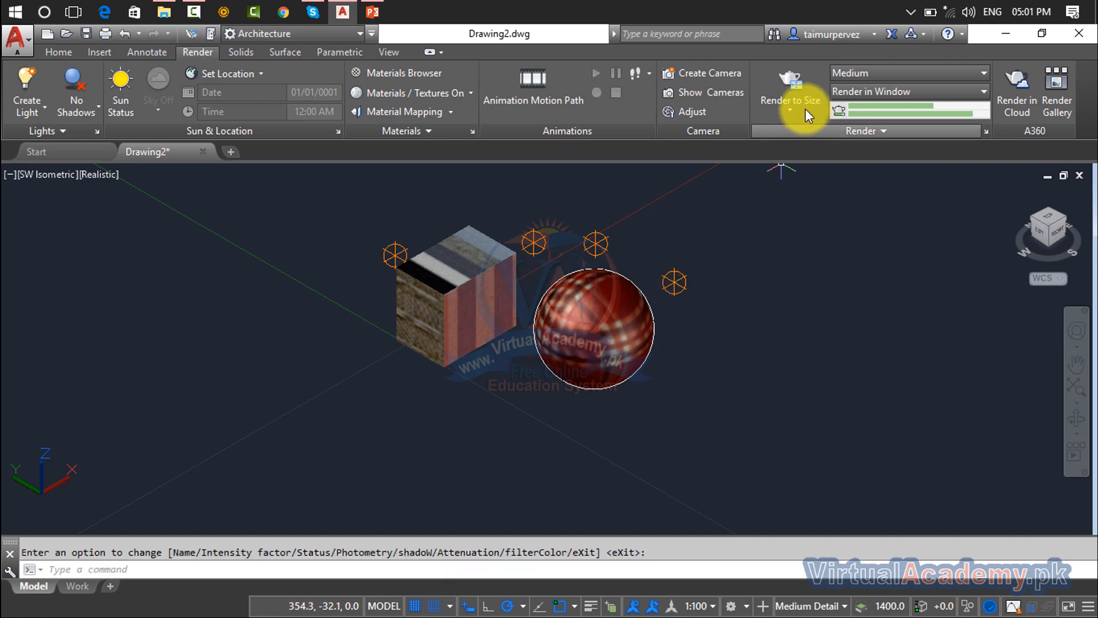
# Step: Render the scene with four point lights, examine the lighting on the box and ball up close, and close the render
pyautogui.click(792, 80)
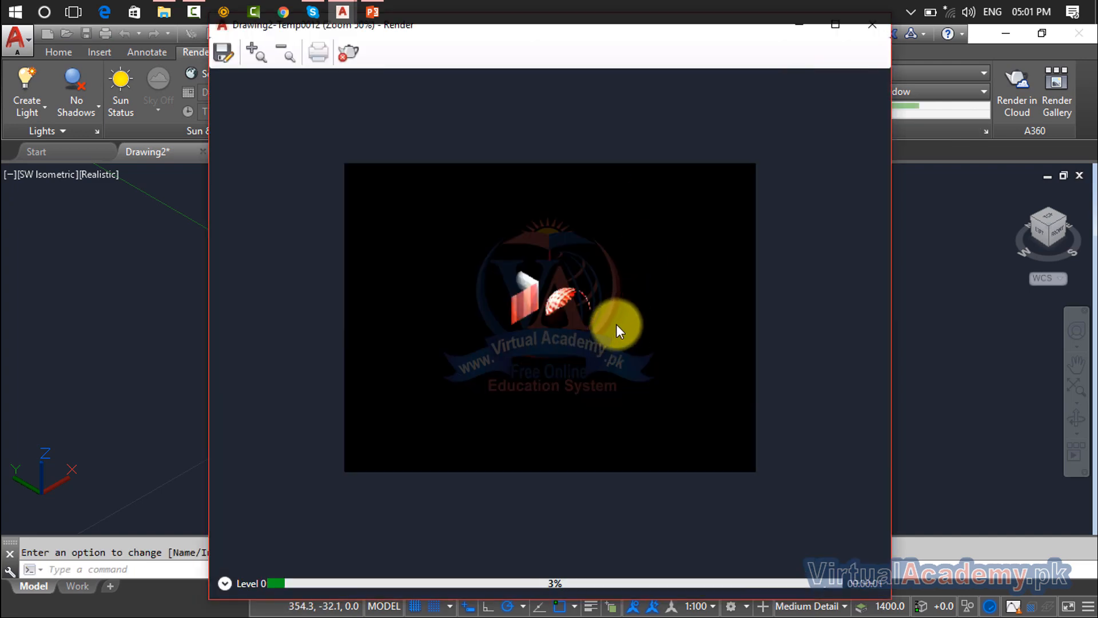
pyautogui.scroll(3, 566, 290)
pyautogui.scroll(-3, 704, 326)
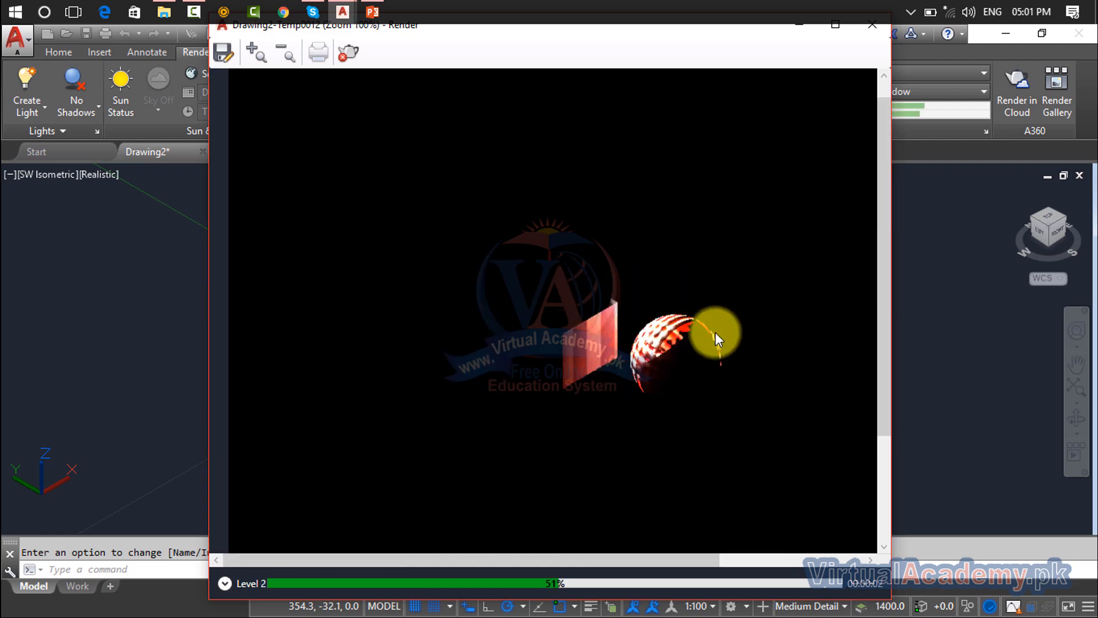
pyautogui.scroll(1, 687, 332)
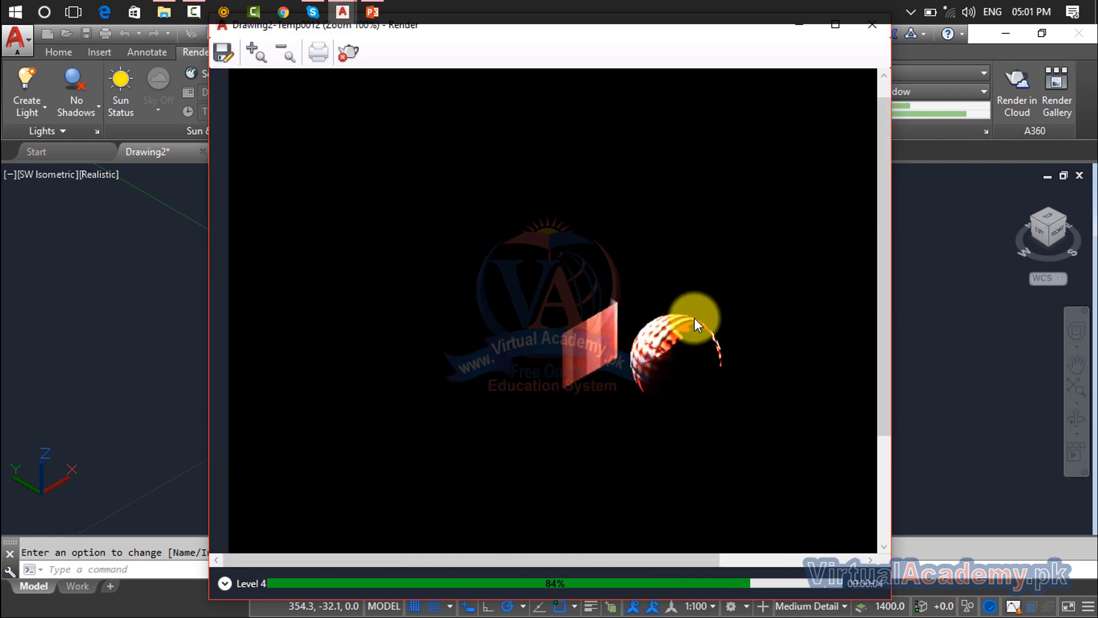
pyautogui.click(870, 32)
# Step: Delete all four point lights around the box and ball
pyautogui.click(679, 287)
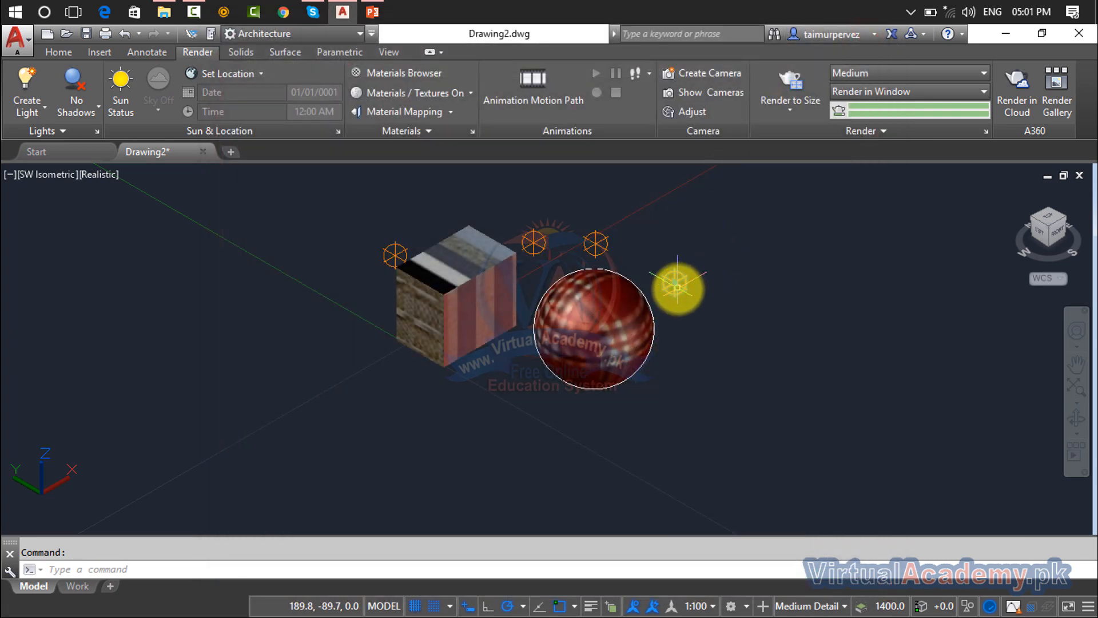
pyautogui.press('Delete')
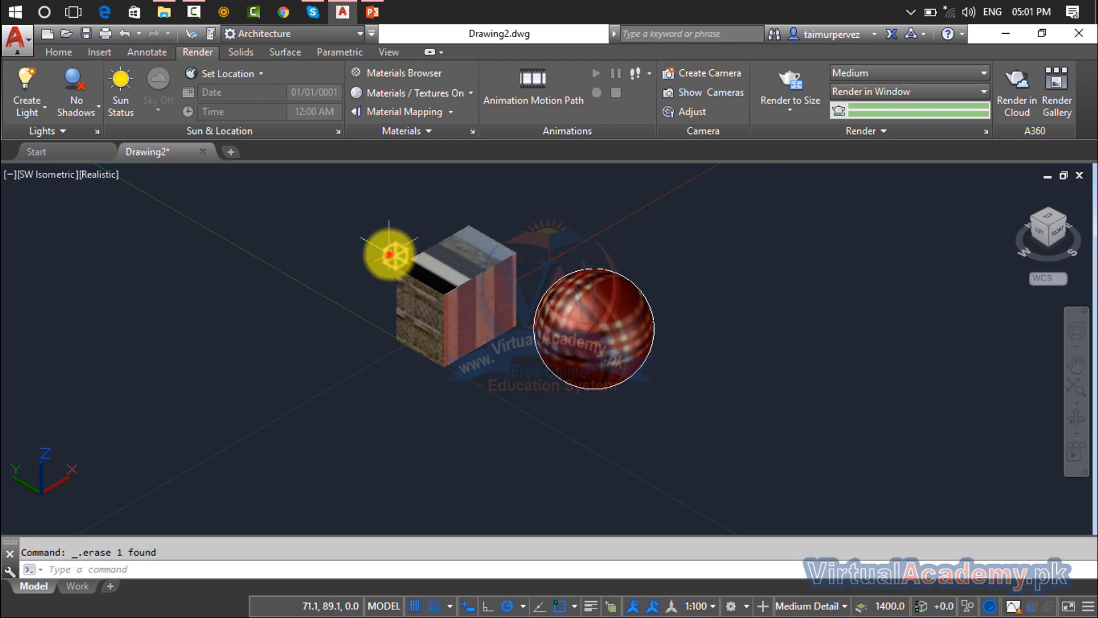
# Step: Place a spotlight aimed at the box's wooden side face with default options, and move its source closer to the box
pyautogui.click(22, 117)
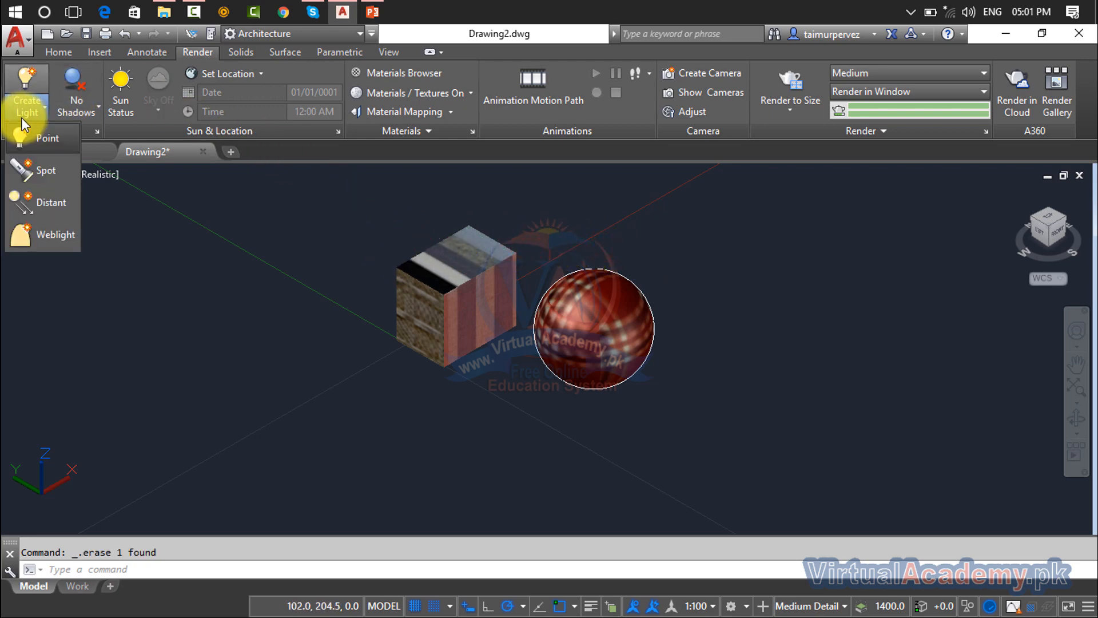
pyautogui.click(30, 171)
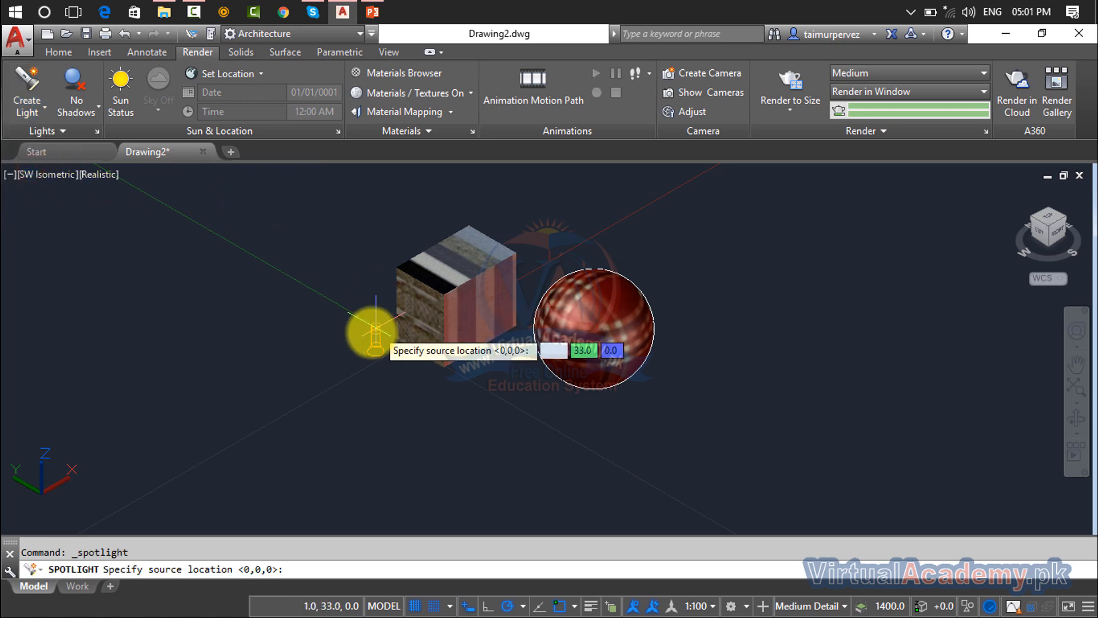
pyautogui.click(231, 348)
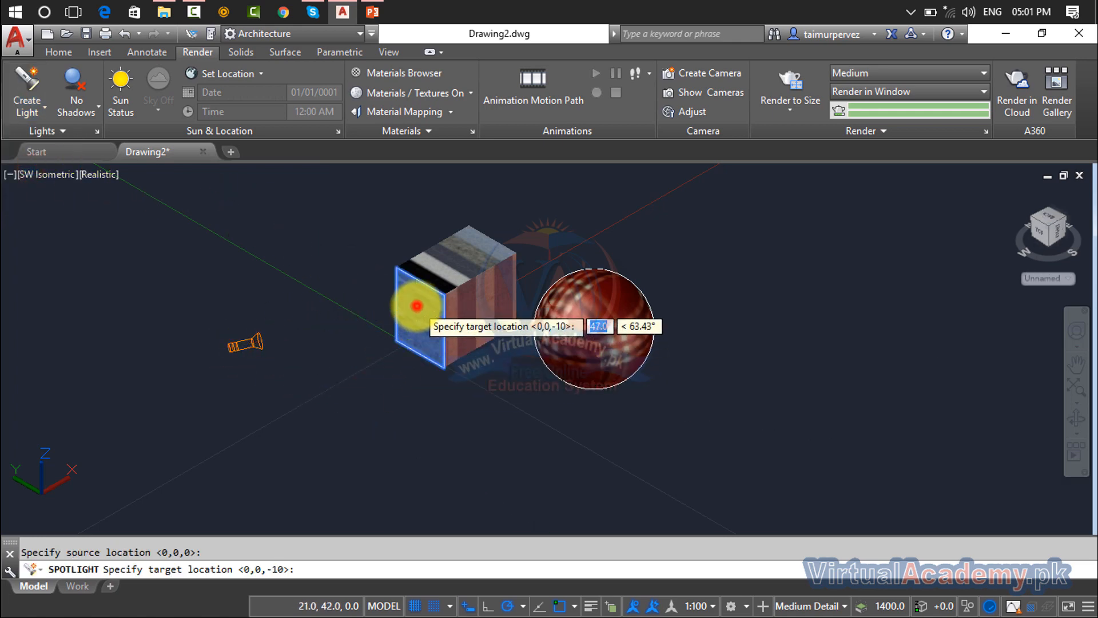
pyautogui.click(416, 306)
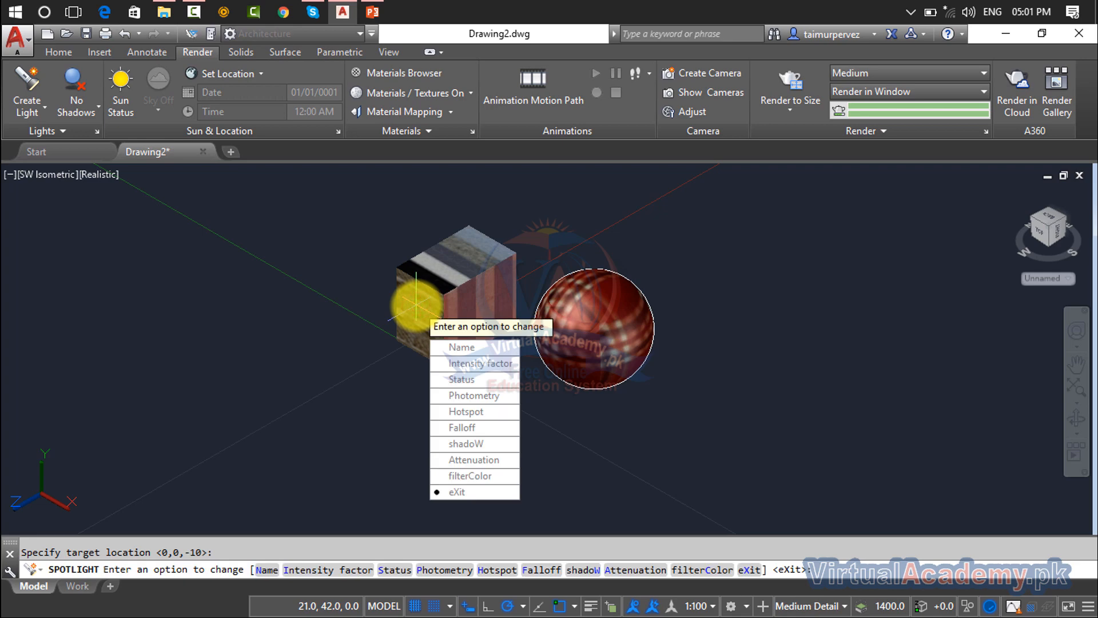
pyautogui.press('Return')
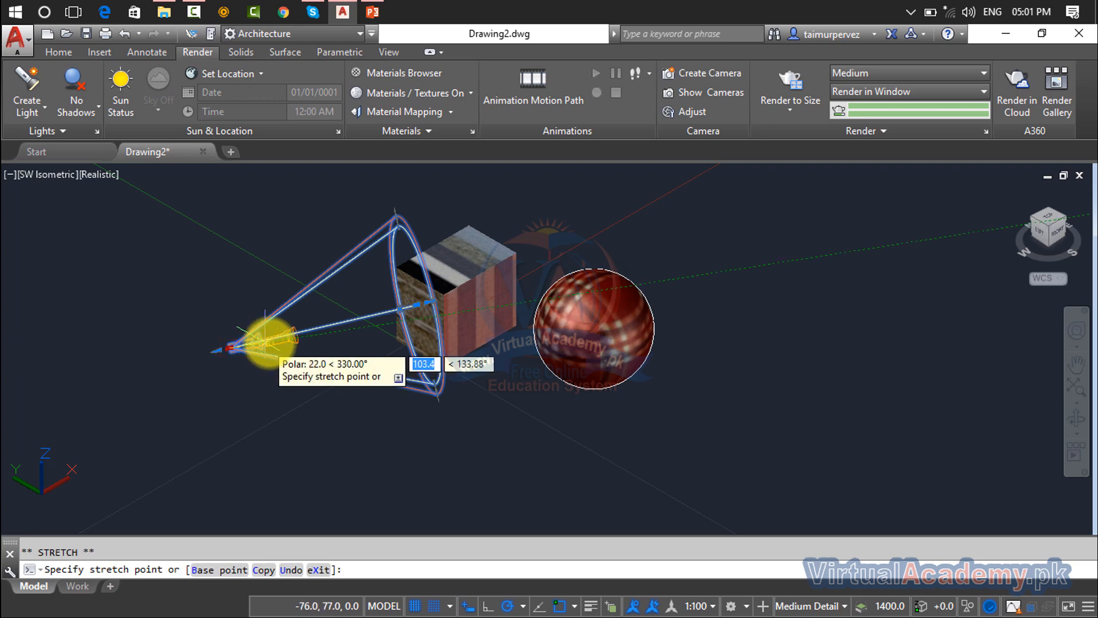
pyautogui.click(295, 338)
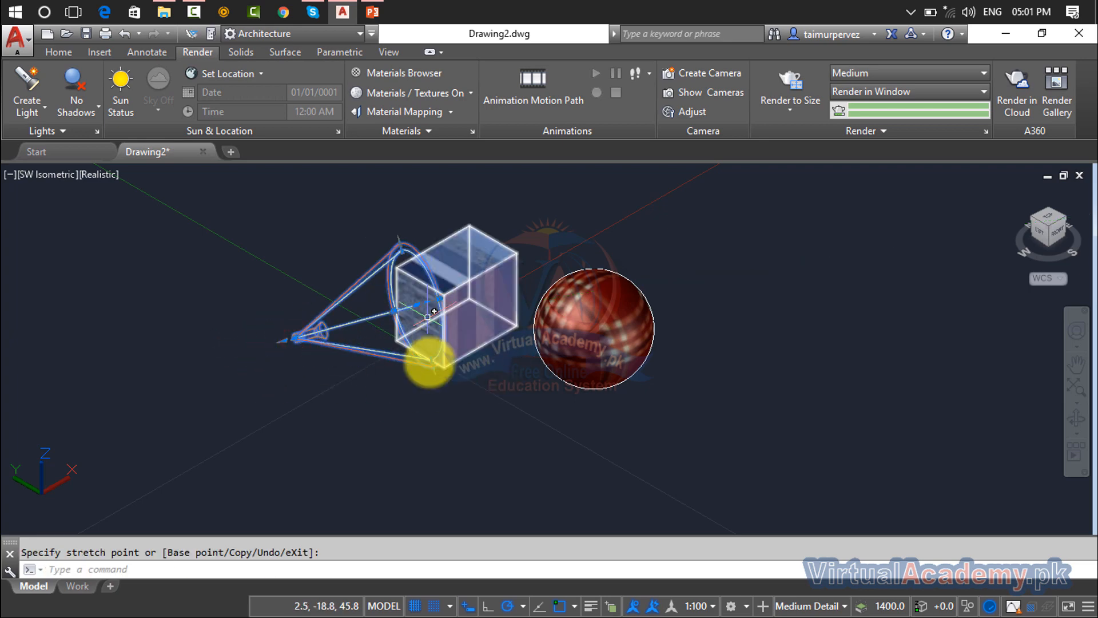
# Step: Place a second spotlight at about 18, -243, 0, aimed at the lower part of the ball, with default options
pyautogui.click(21, 115)
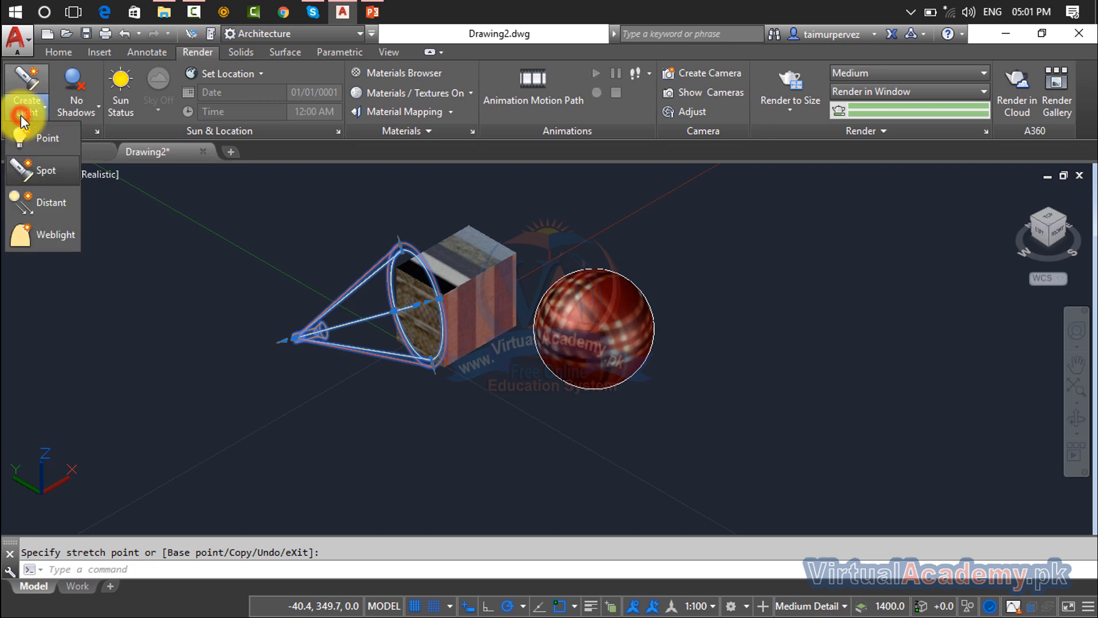
pyautogui.click(30, 168)
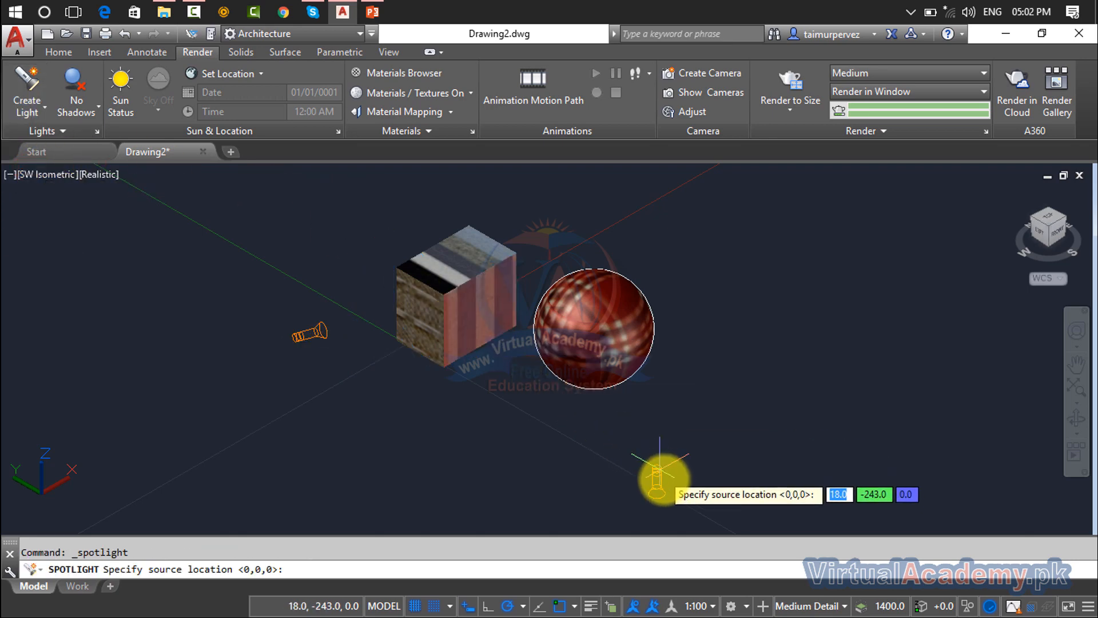
pyautogui.click(659, 474)
pyautogui.click(613, 373)
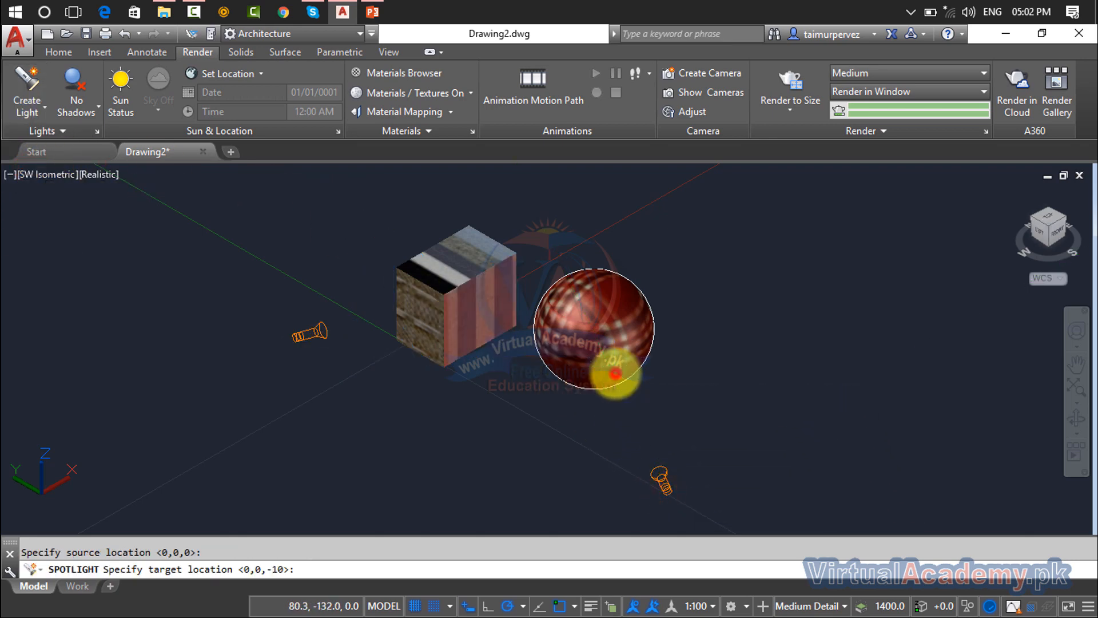
pyautogui.press('Return')
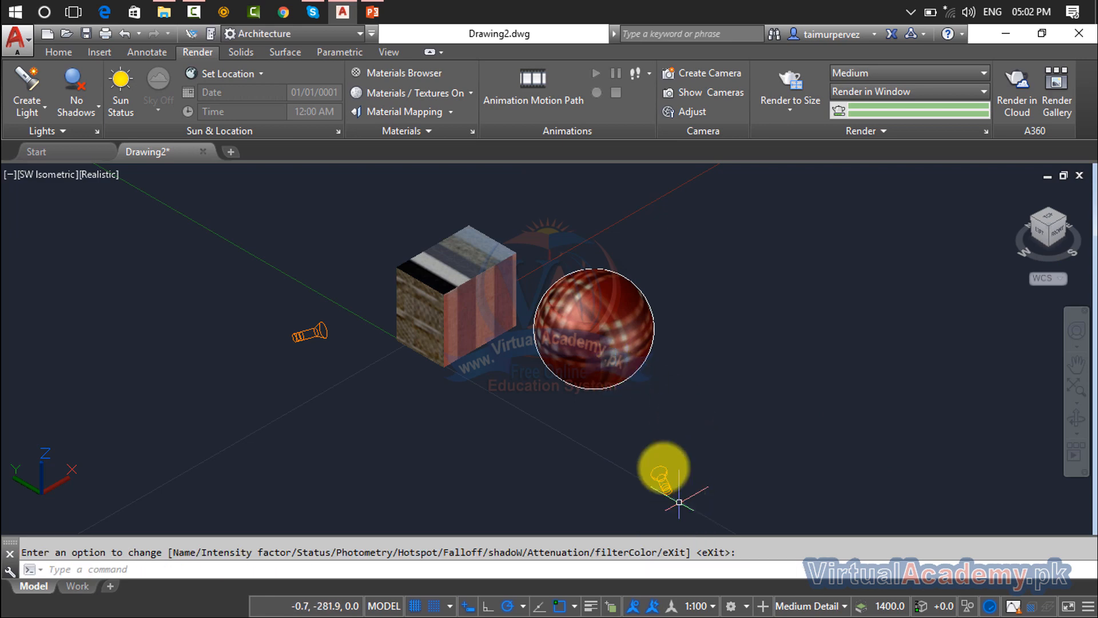
# Step: Render the scene with the two spotlights, examine the lit box and ball up close, and close the render
pyautogui.click(767, 86)
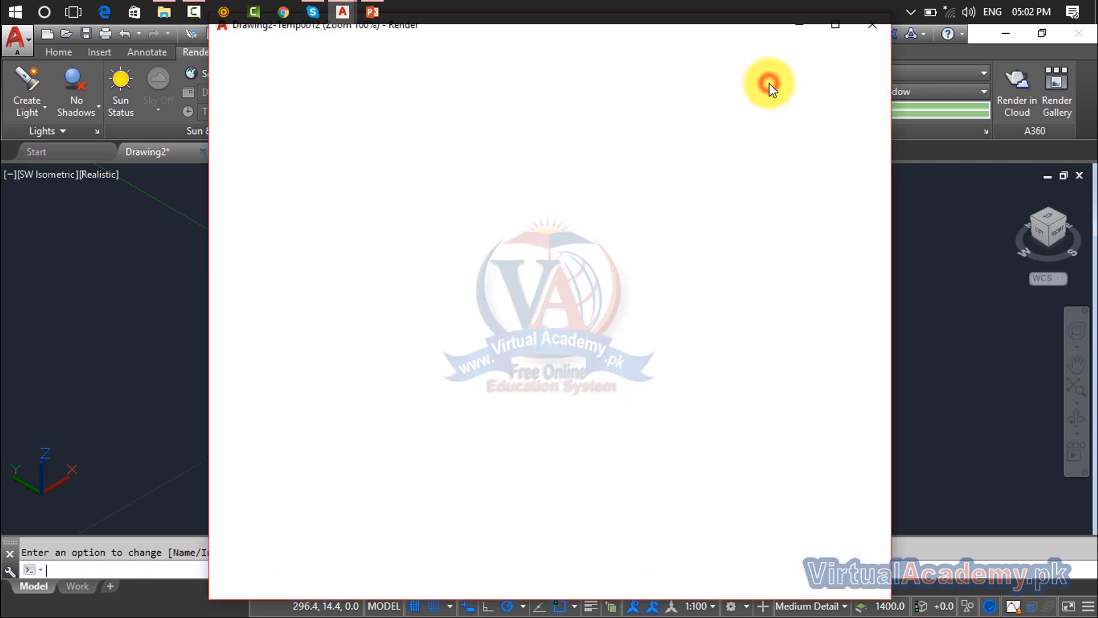
pyautogui.scroll(-1, 660, 332)
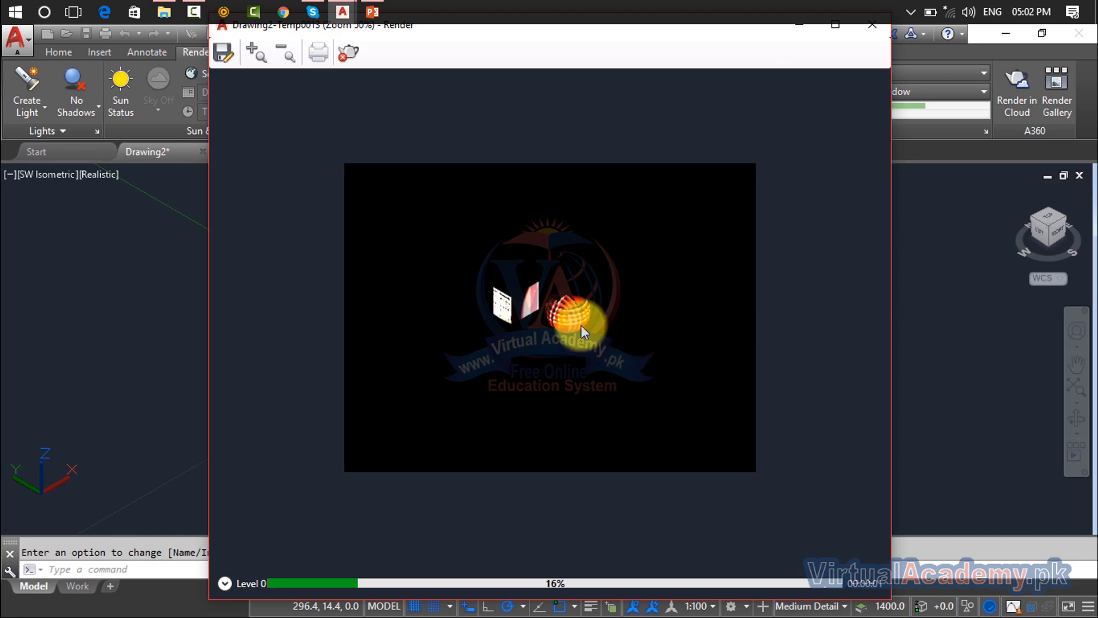
pyautogui.scroll(3, 561, 308)
pyautogui.scroll(-3, 564, 332)
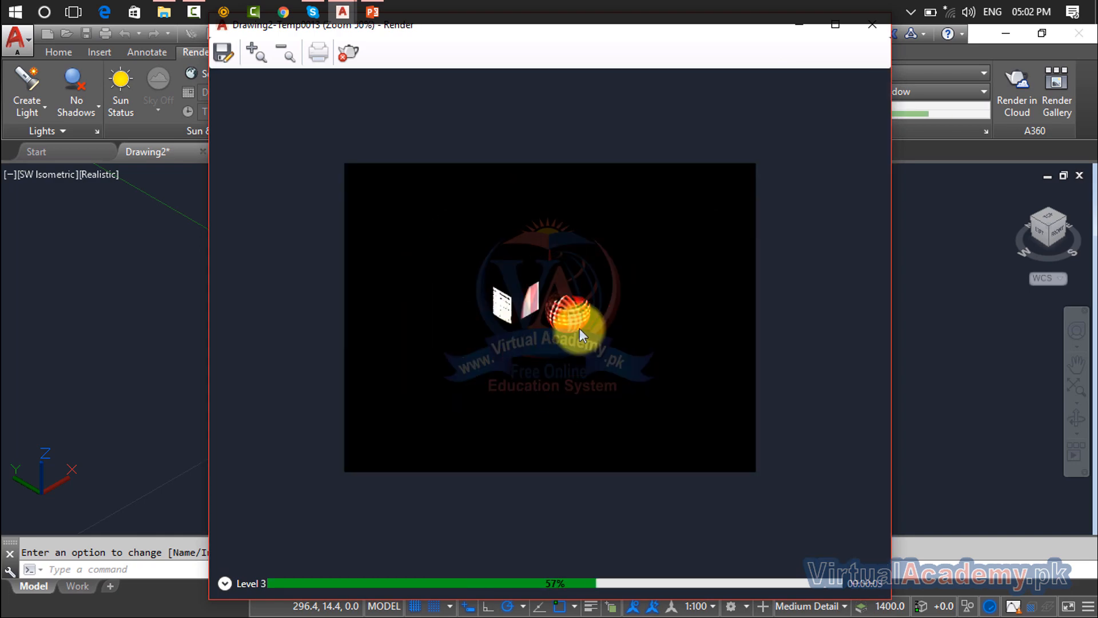
pyautogui.scroll(1, 552, 313)
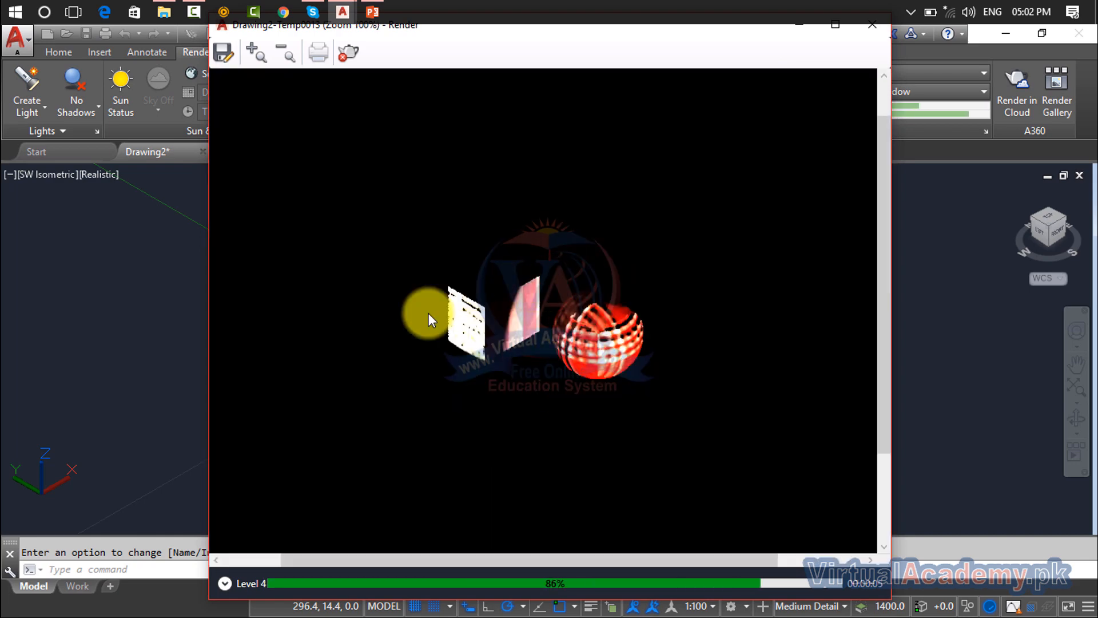
pyautogui.click(871, 36)
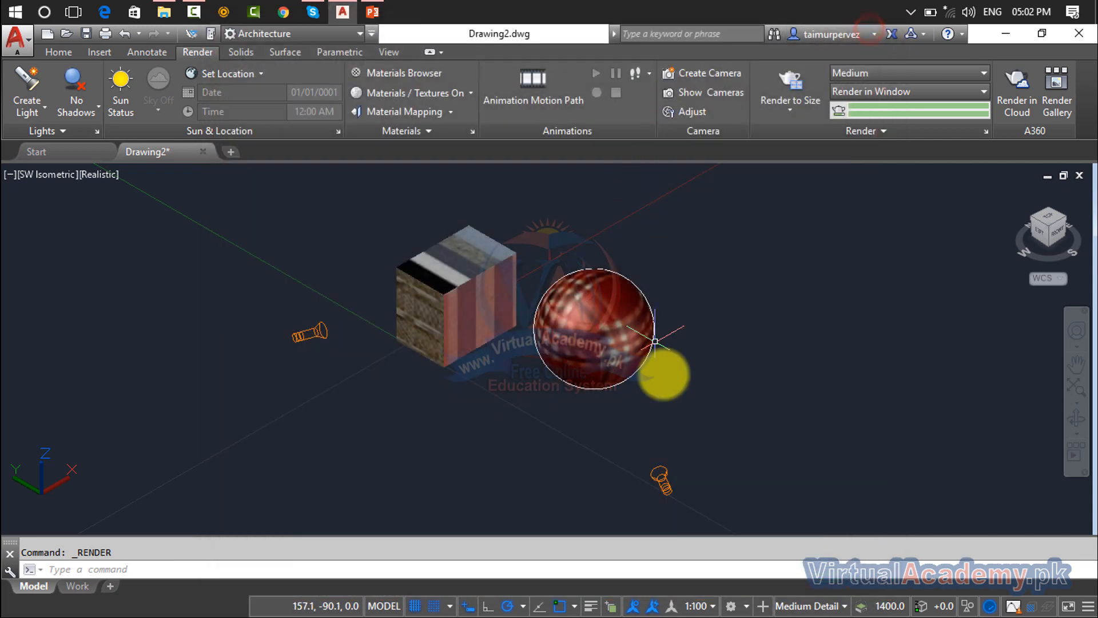
# Step: Delete the spotlight aimed at the ball and select the spotlight aimed at the box to show its cone
pyautogui.click(660, 476)
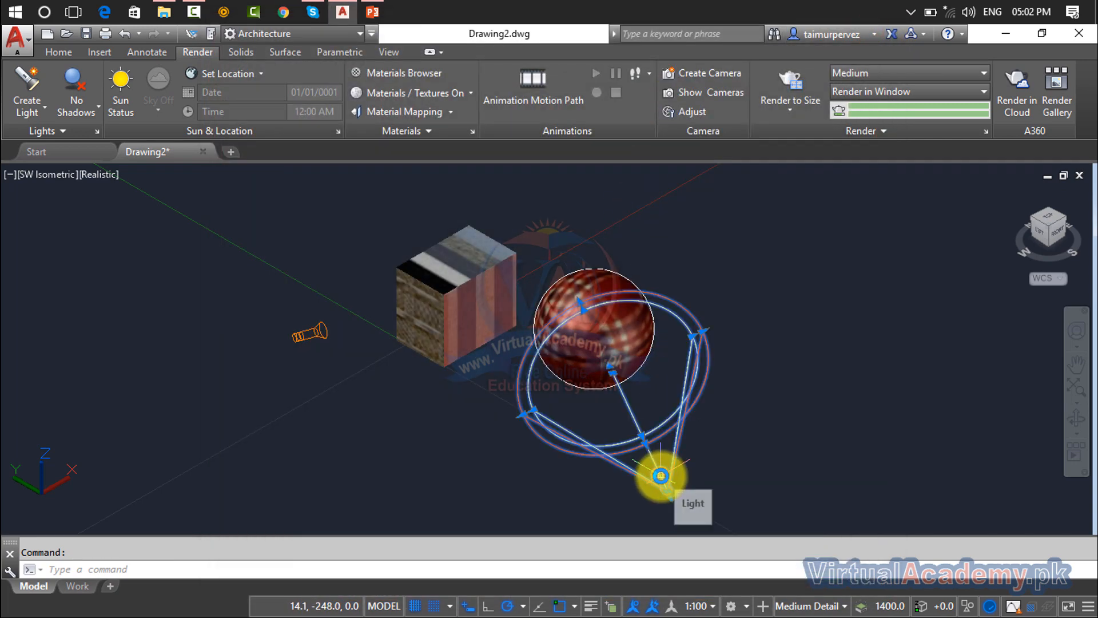
pyautogui.press('Delete')
pyautogui.click(303, 324)
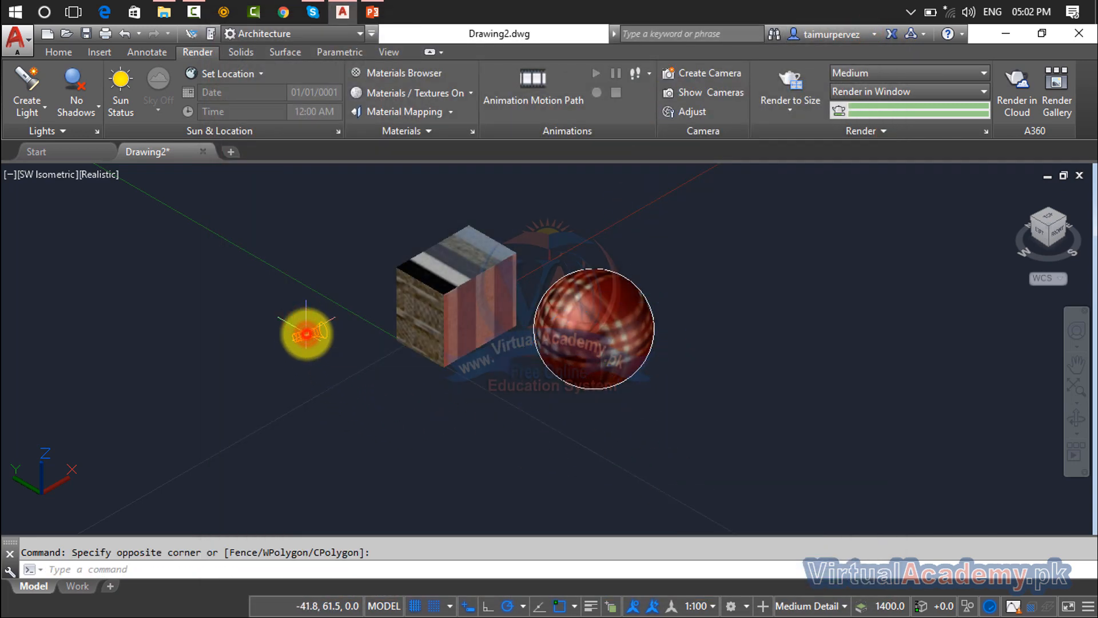
pyautogui.click(337, 329)
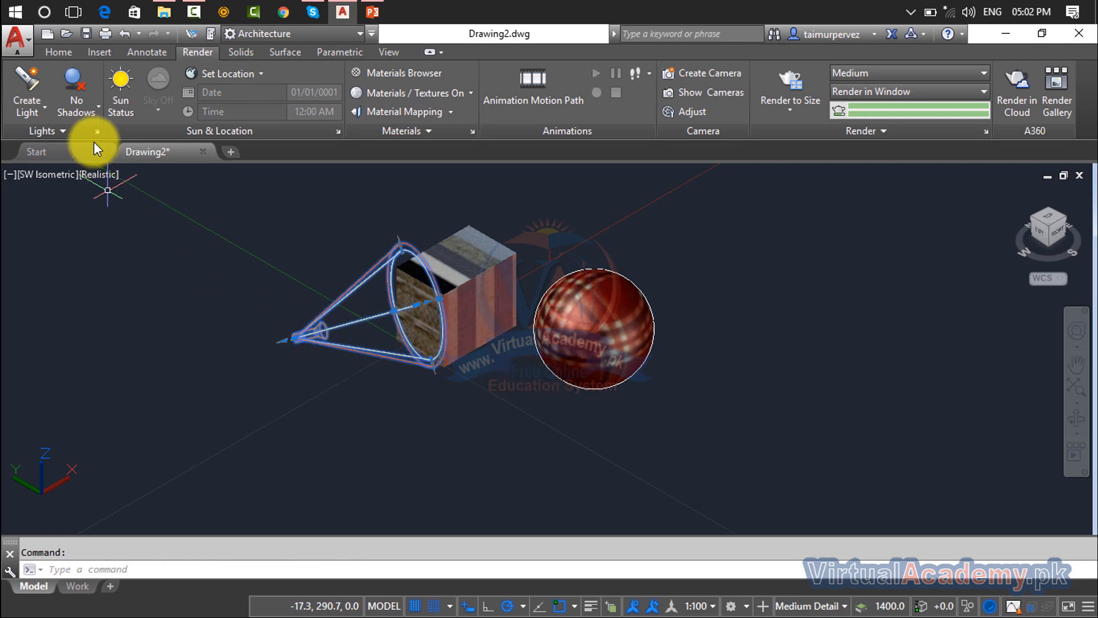
# Step: Place a spotlight farther away from the ball, aimed at it at about 115, -124, 0, with default options
pyautogui.click(46, 106)
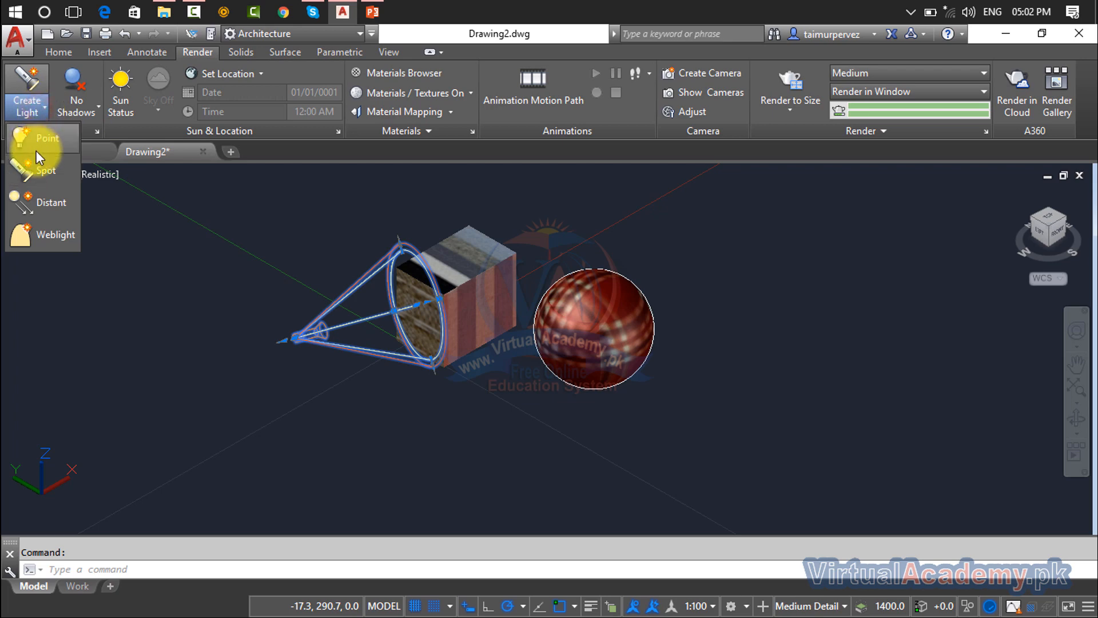
pyautogui.click(37, 170)
pyautogui.click(750, 478)
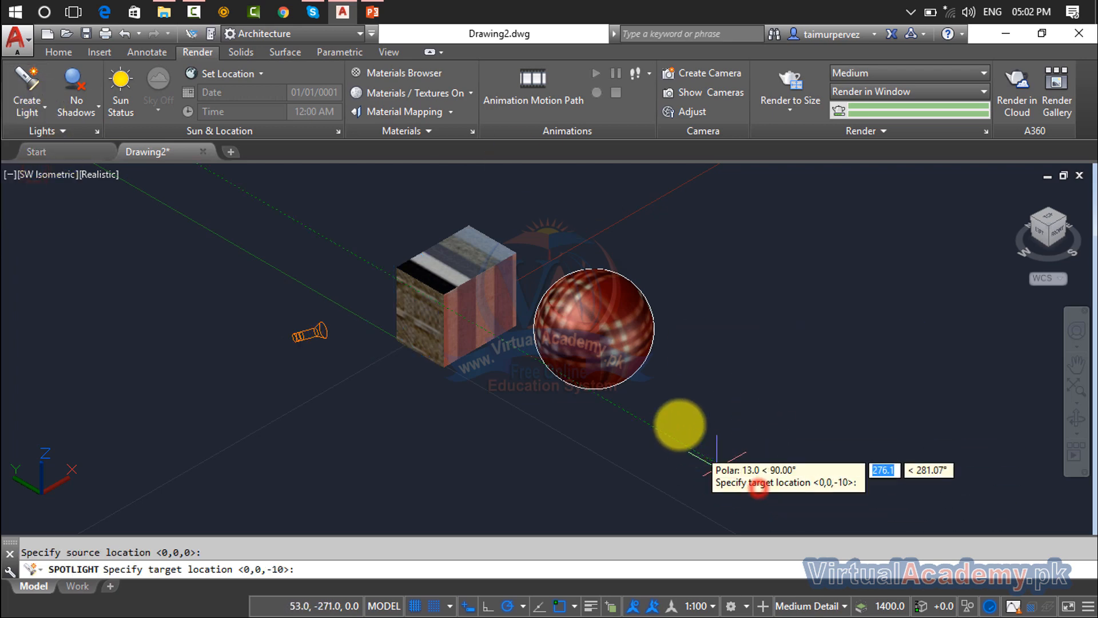
pyautogui.click(639, 349)
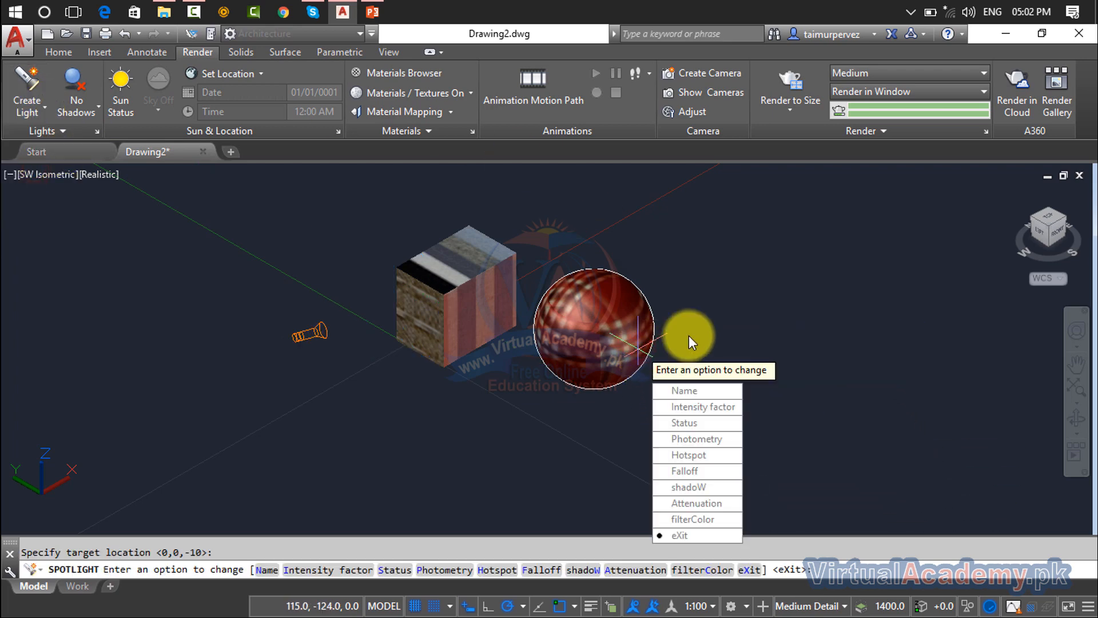
pyautogui.press('Return')
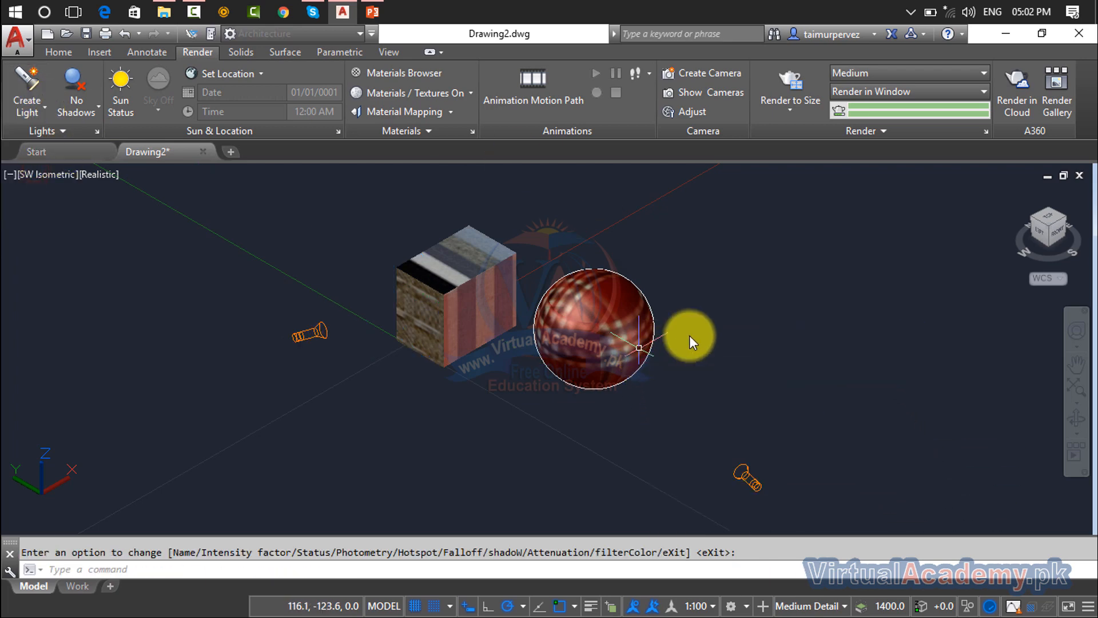
# Step: Add a distant light, allowing distant lights, directed from about 239, 63, 0 to about 117, 3, 0, with default options
pyautogui.click(48, 111)
pyautogui.click(46, 204)
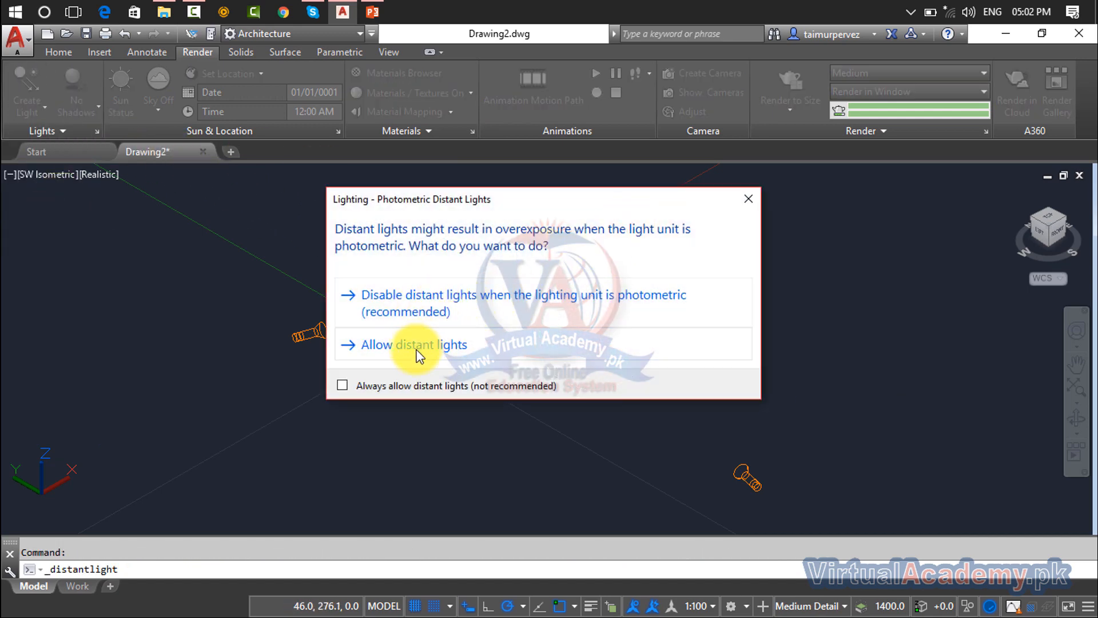
pyautogui.click(417, 350)
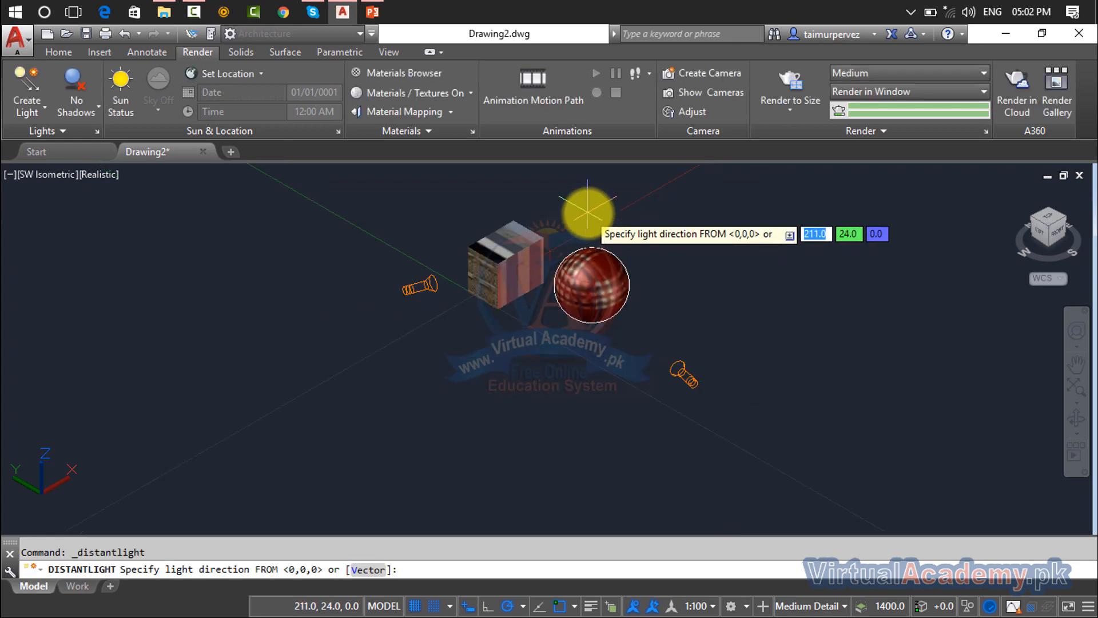
pyautogui.click(539, 247)
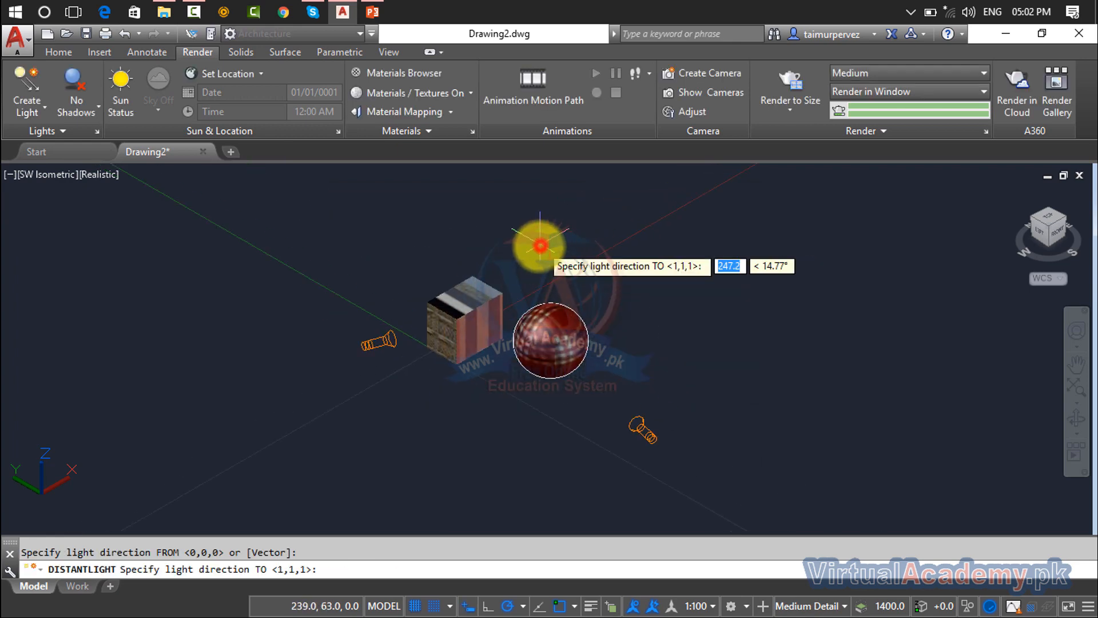
pyautogui.click(502, 307)
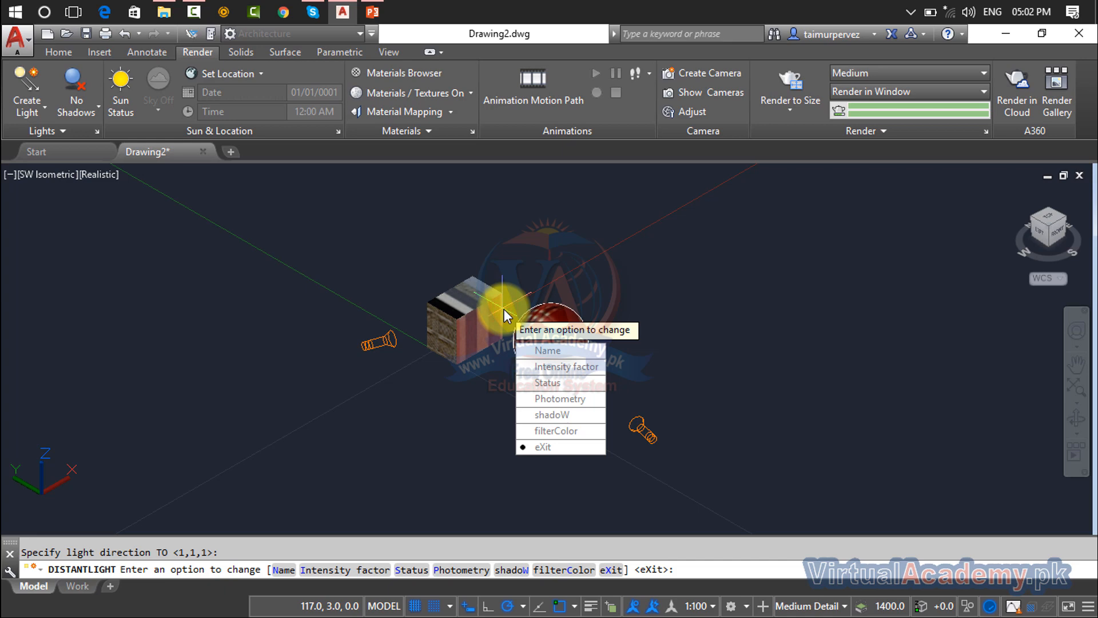
pyautogui.press('Return')
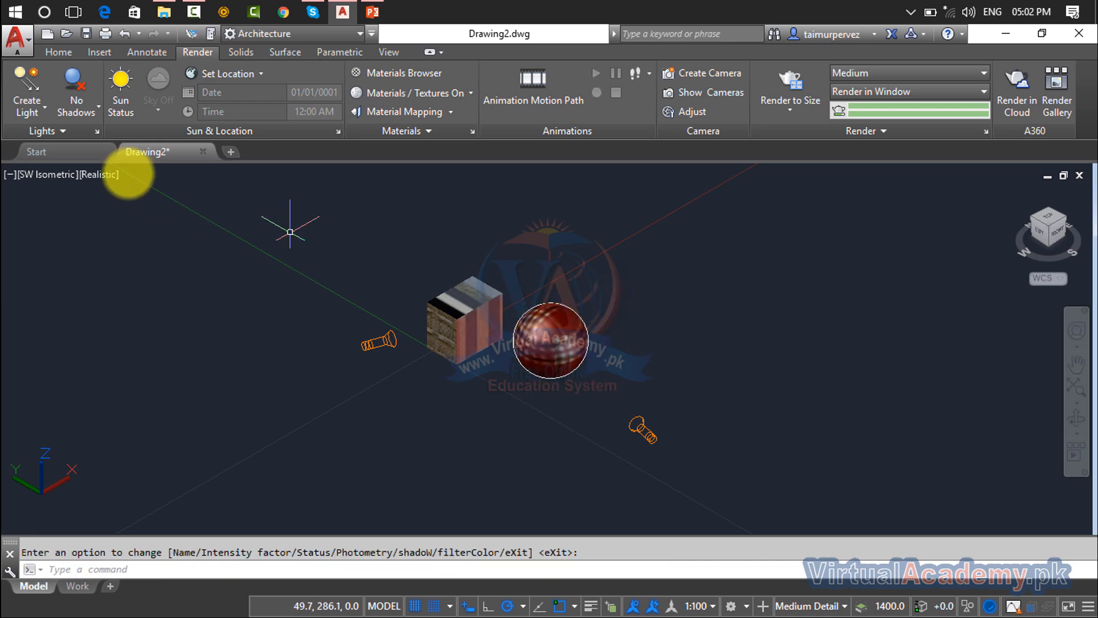
# Step: Try Ground Shadows on the scene and set the shadow display to Full Shadows
pyautogui.click(80, 111)
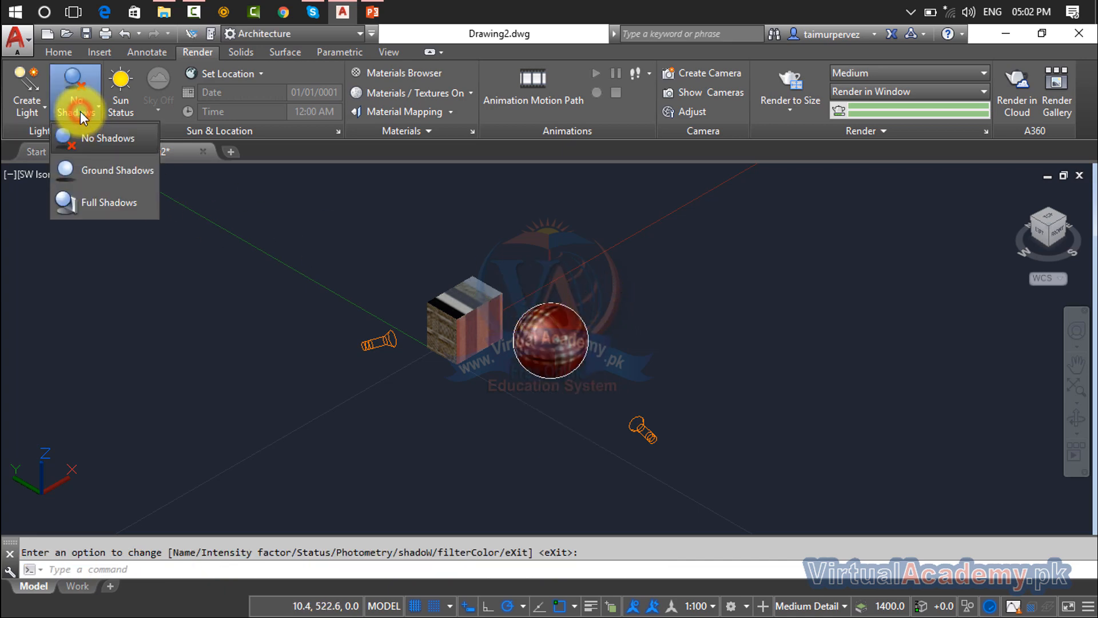
pyautogui.click(84, 167)
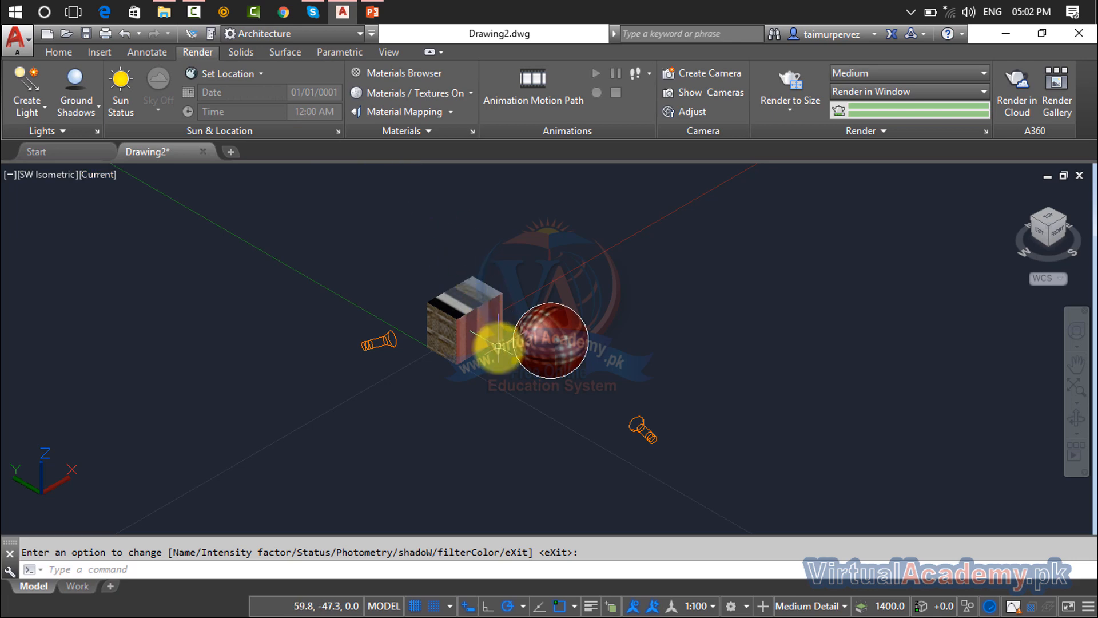
pyautogui.click(63, 108)
pyautogui.click(78, 170)
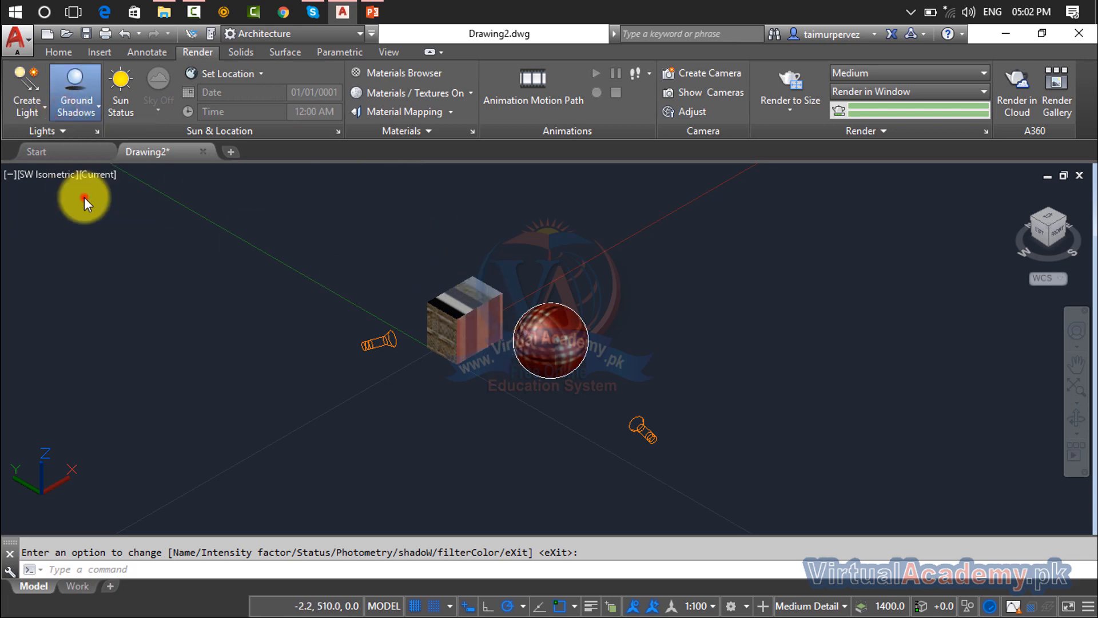
pyautogui.click(84, 201)
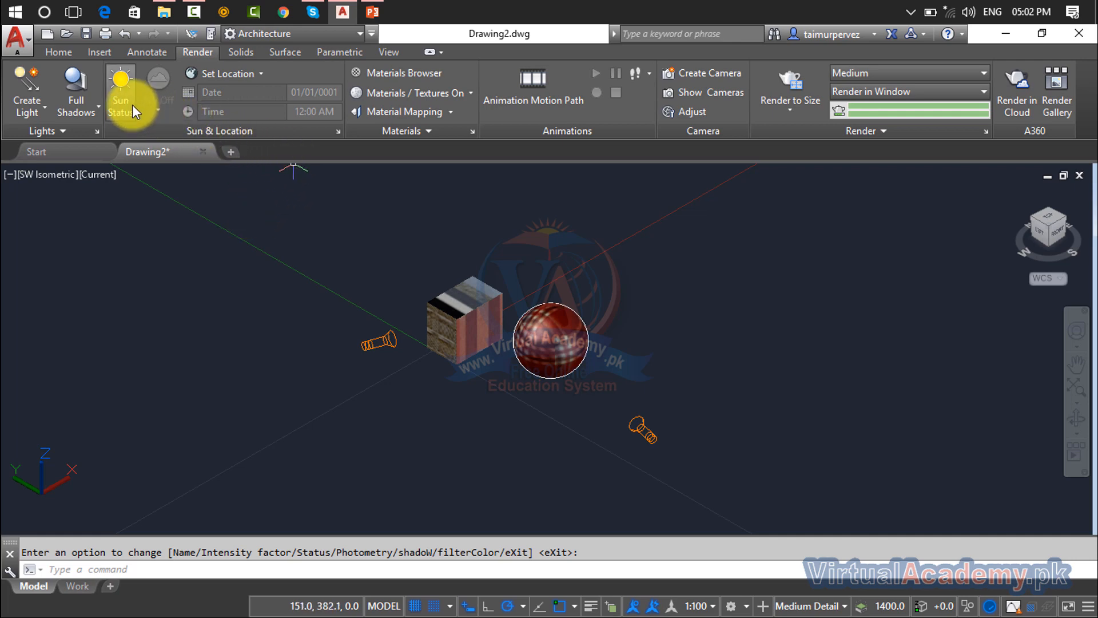
# Step: Render the scene with full shadows, examine the box and ball up close, and close the render
pyautogui.click(774, 80)
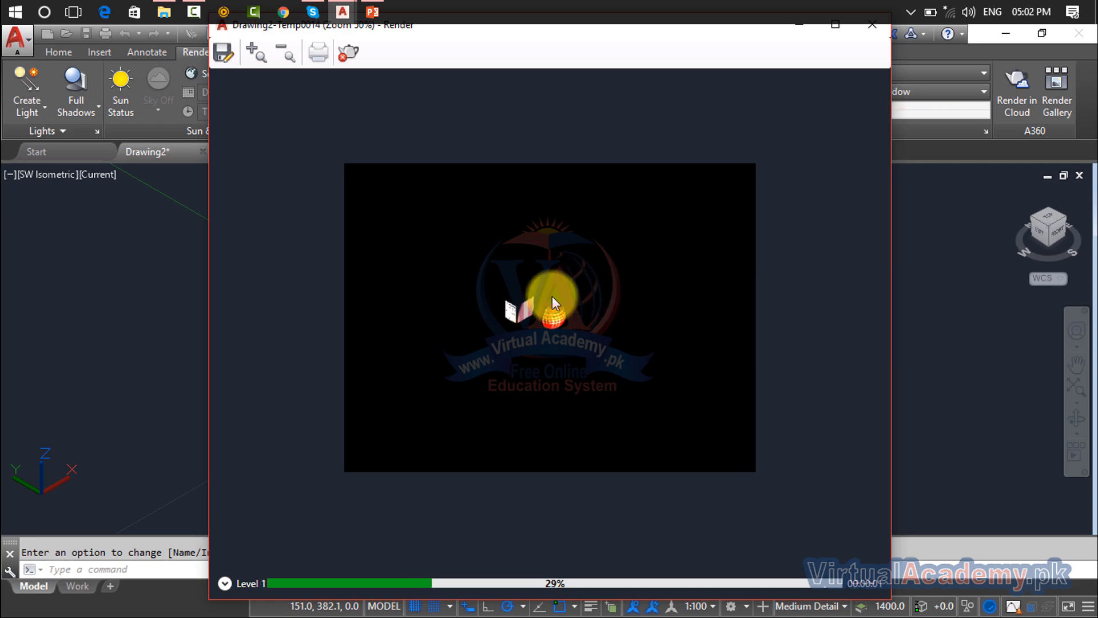
pyautogui.scroll(5, 552, 296)
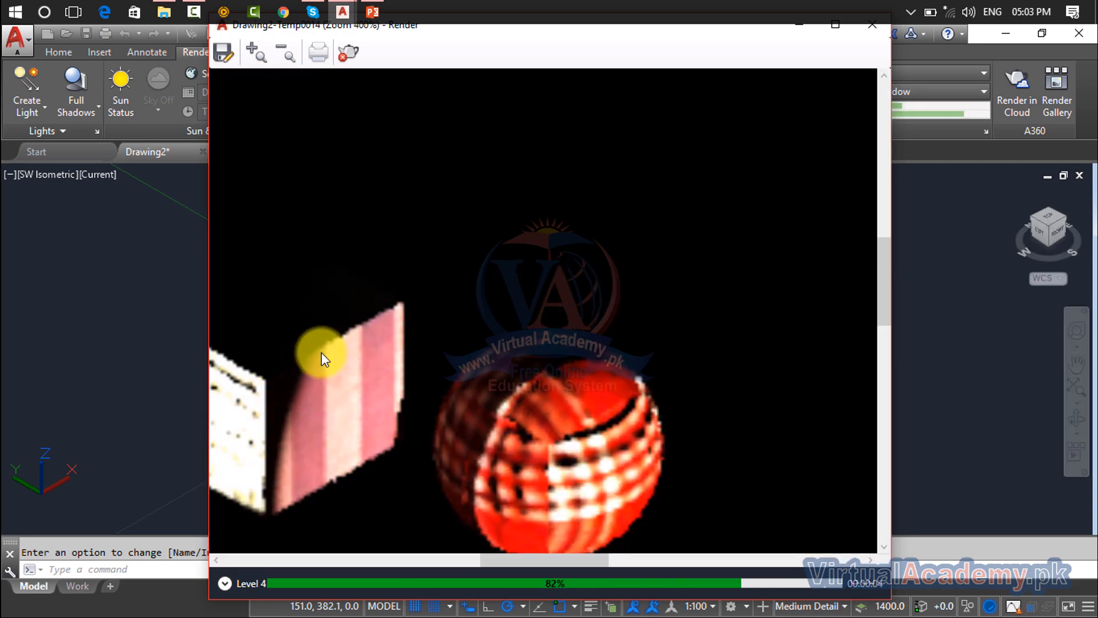
pyautogui.scroll(-3, 520, 281)
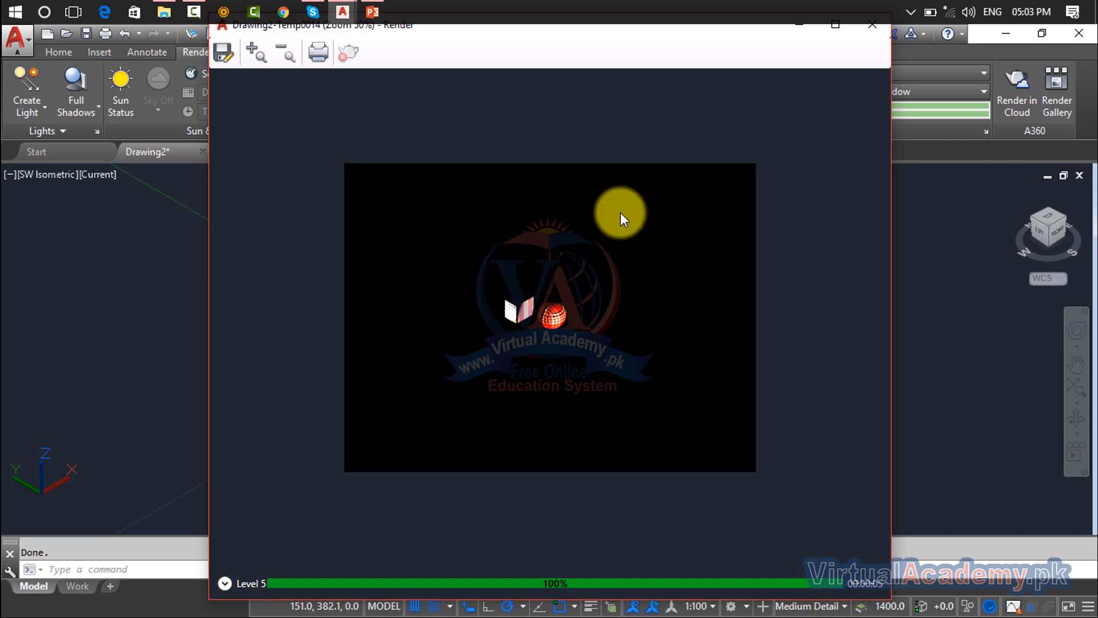
pyautogui.click(876, 31)
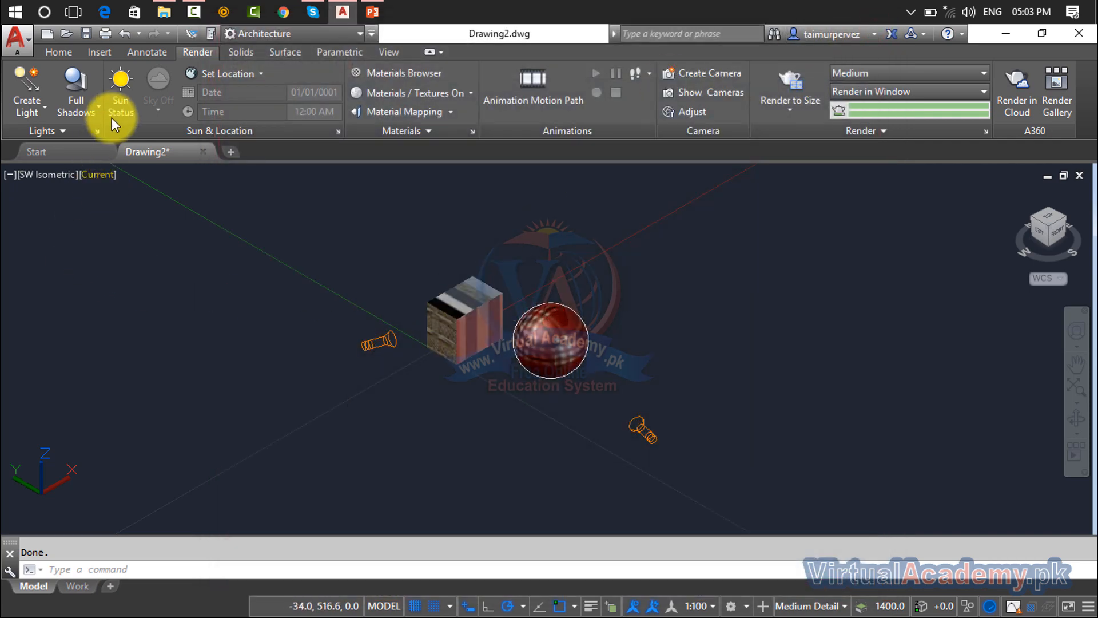
# Step: Turn on the sun, render the scene with sunlight, and examine the box and ball up close
pyautogui.click(119, 103)
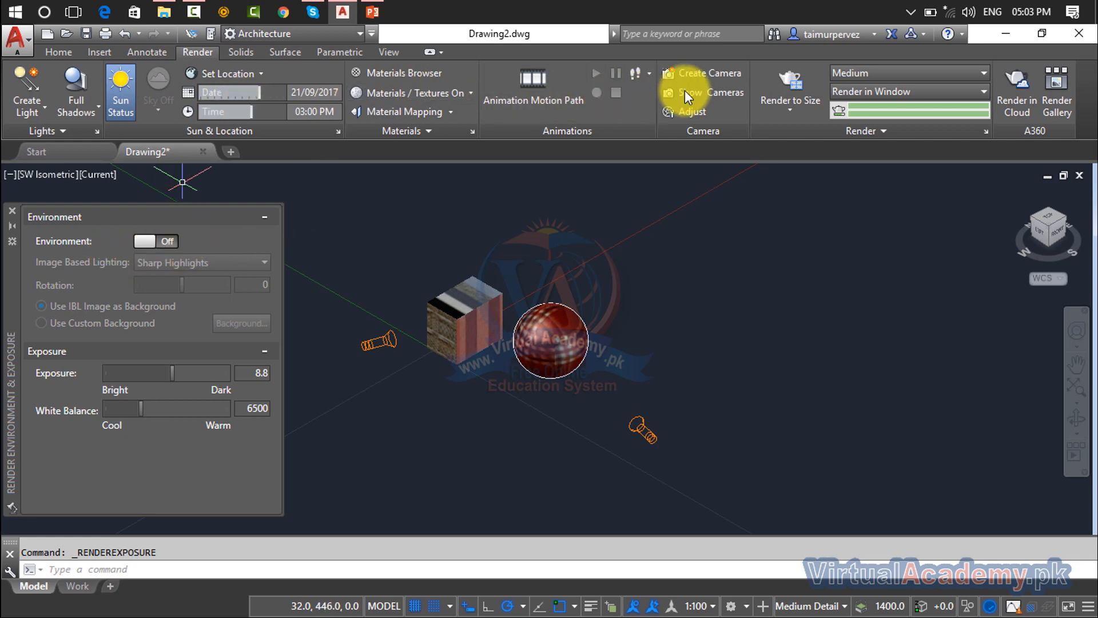
pyautogui.click(790, 77)
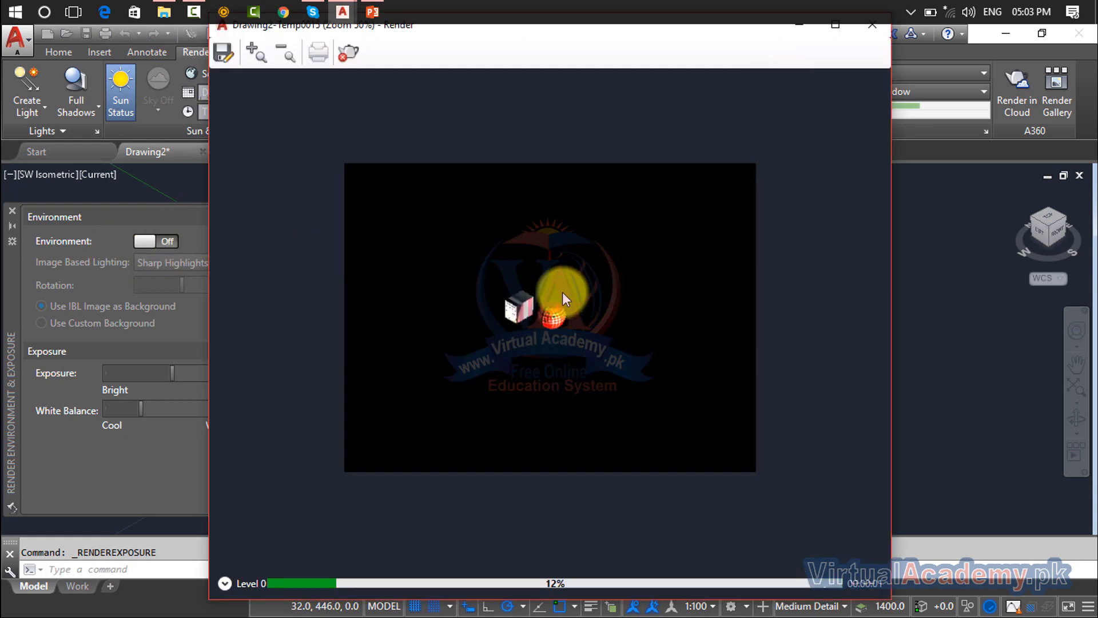
pyautogui.scroll(3, 532, 303)
pyautogui.scroll(-1, 535, 300)
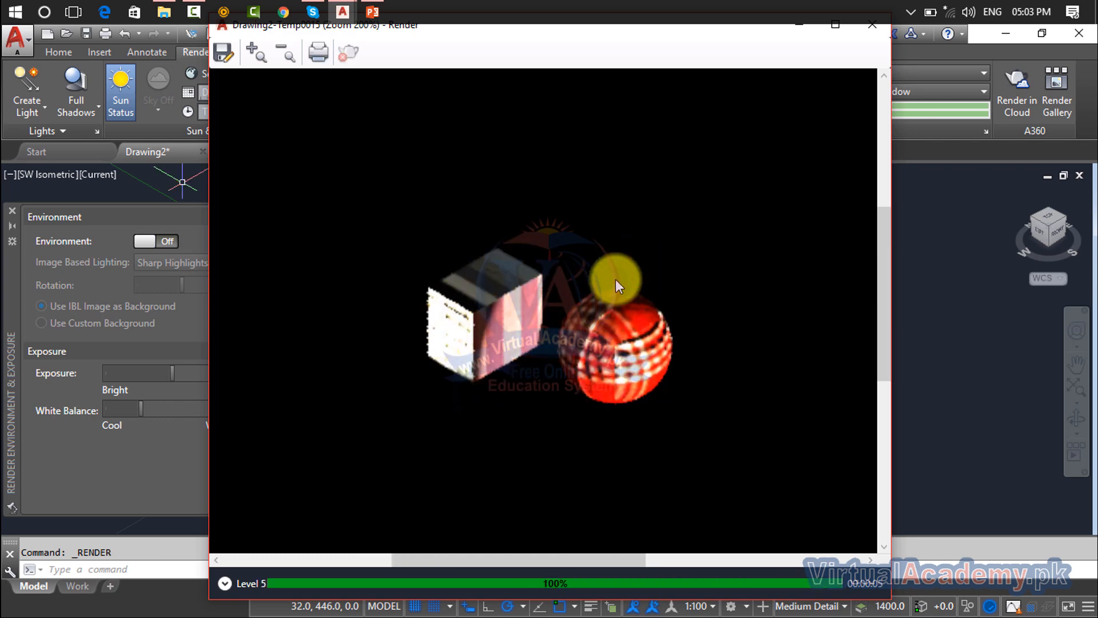
# Step: Set the sun's date to 07/06/2017 and its time to 08:41 PM, comparing with the previous render before closing it
pyautogui.moveTo(714, 43)
pyautogui.mouseDown()
pyautogui.moveTo(853, 83)
pyautogui.moveTo(989, 94)
pyautogui.mouseUp()
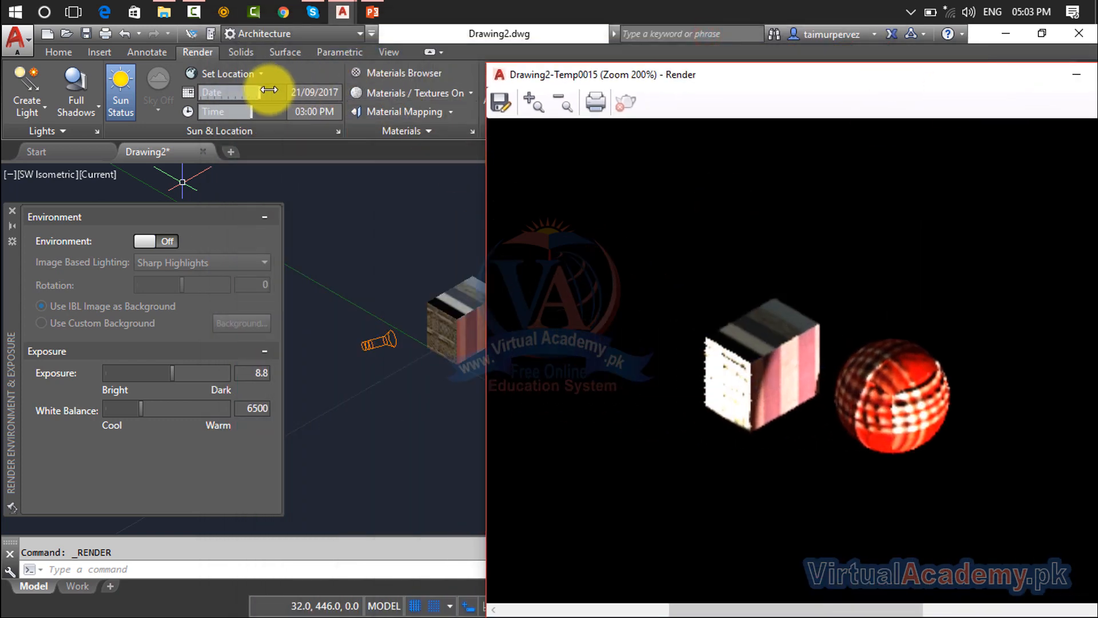
pyautogui.moveTo(259, 92); pyautogui.dragTo(241, 93)
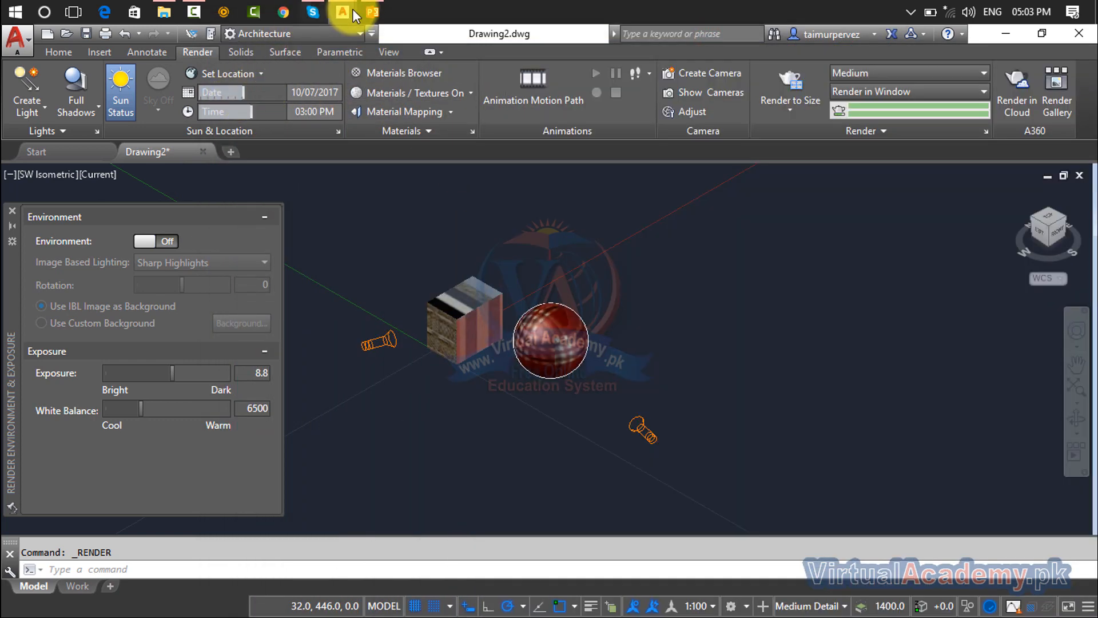
pyautogui.moveTo(342, 13)
pyautogui.click(410, 97)
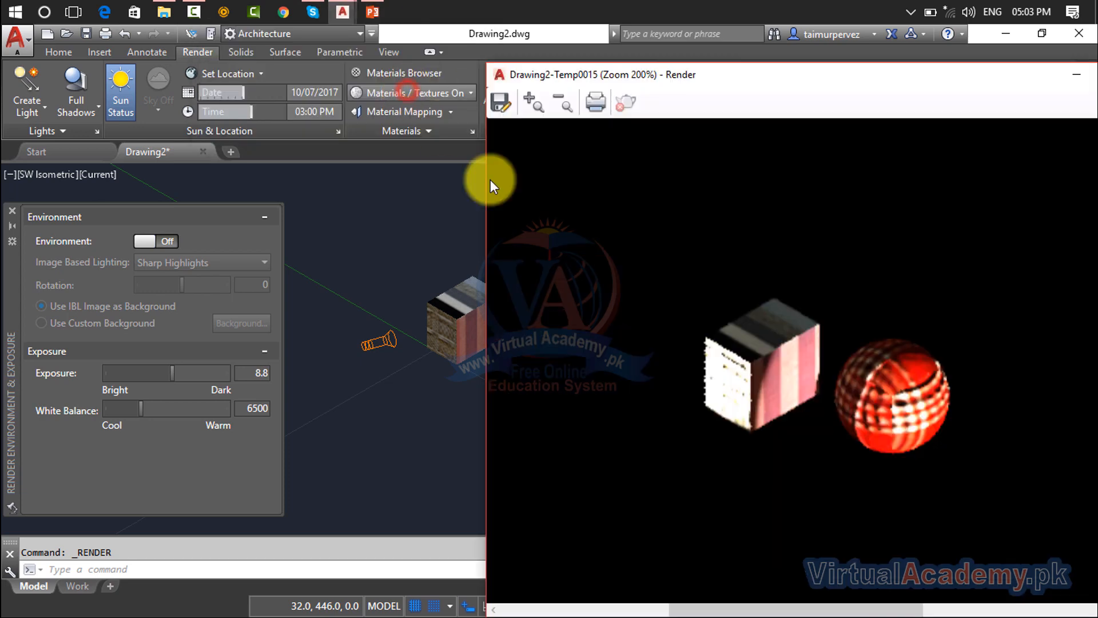
pyautogui.moveTo(245, 90); pyautogui.dragTo(286, 113)
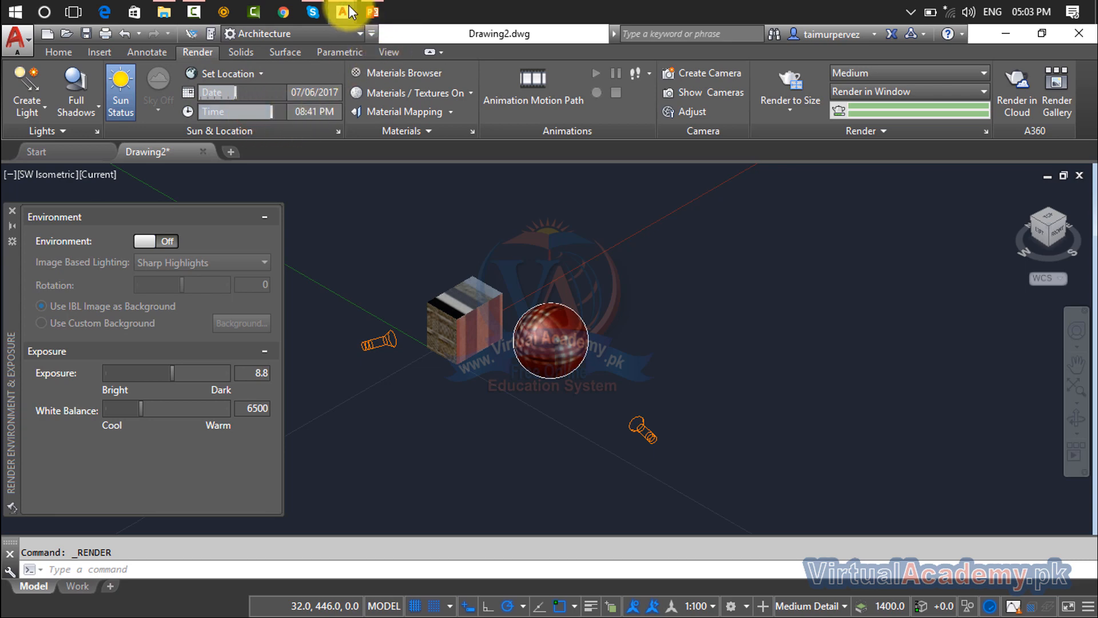
pyautogui.moveTo(349, 11)
pyautogui.click(393, 74)
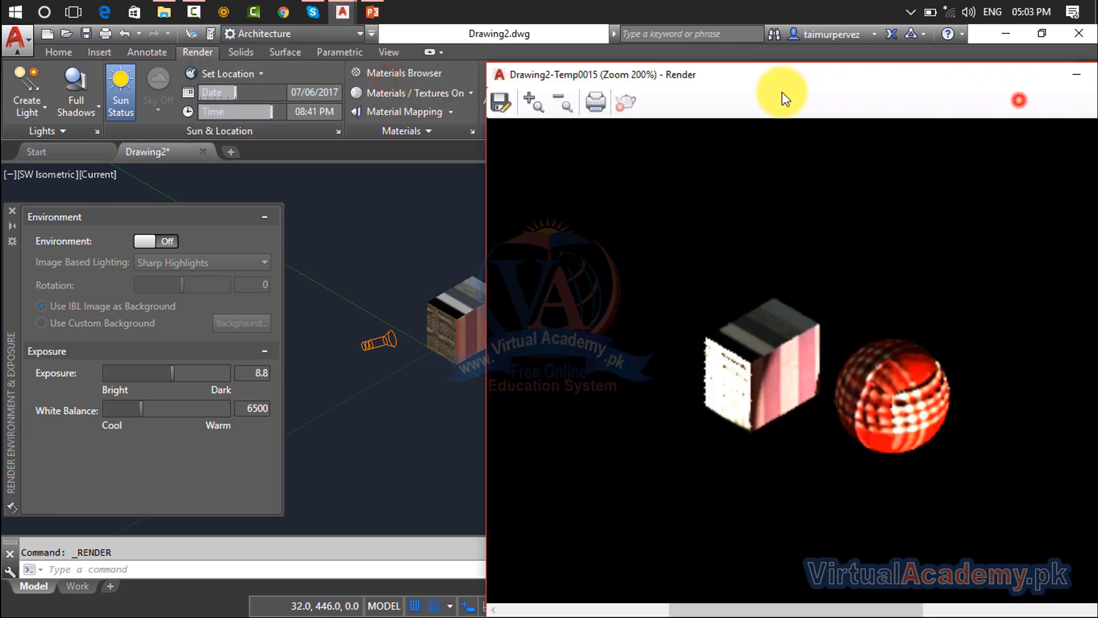
pyautogui.moveTo(808, 75); pyautogui.dragTo(549, 99)
pyautogui.click(890, 101)
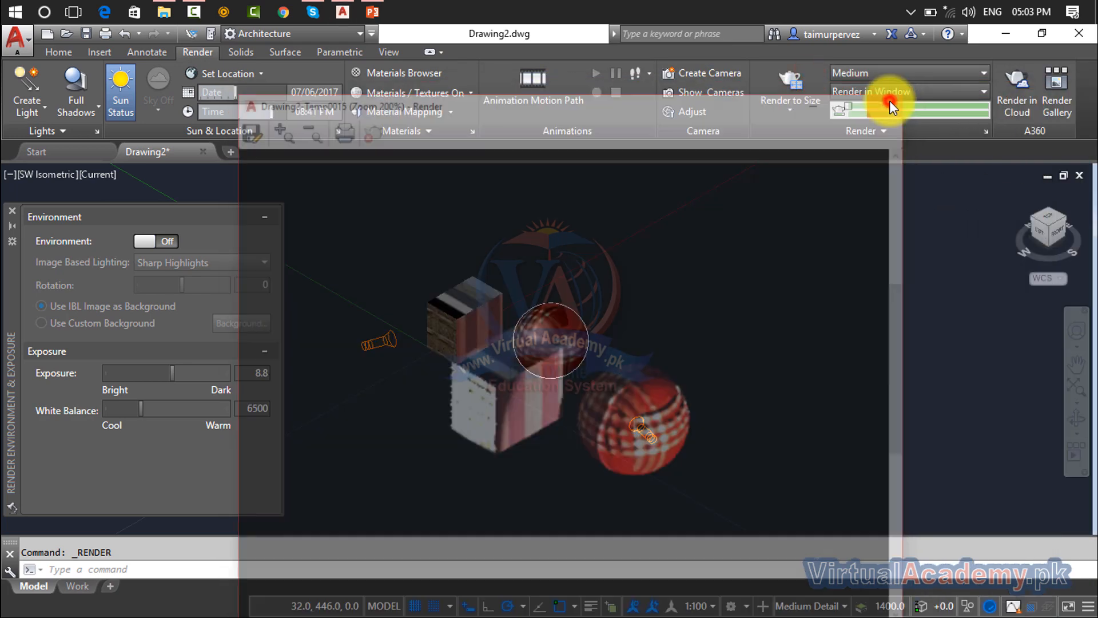
# Step: Render the scene with the changed sun date and time, inspect the box and ball enlarged, and close the render
pyautogui.click(790, 80)
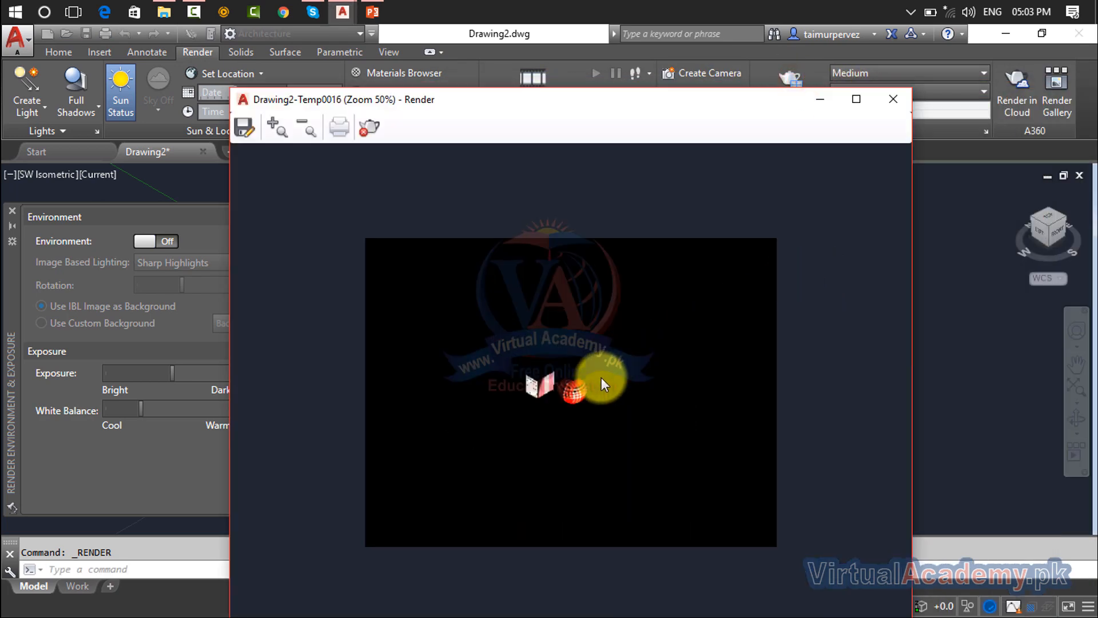
pyautogui.scroll(3, 560, 375)
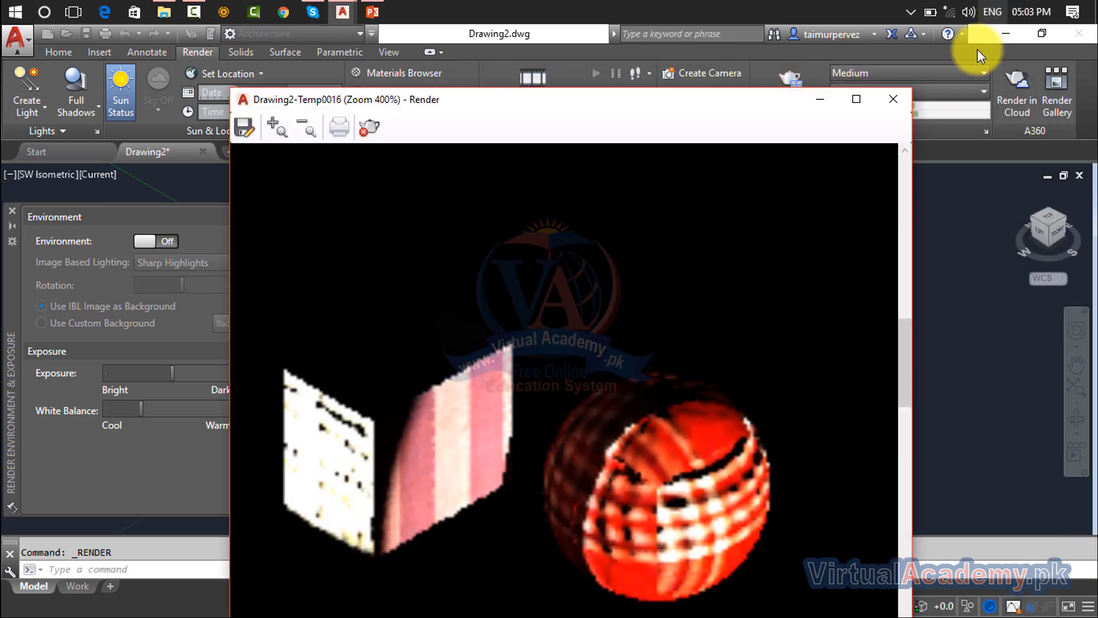
pyautogui.click(894, 99)
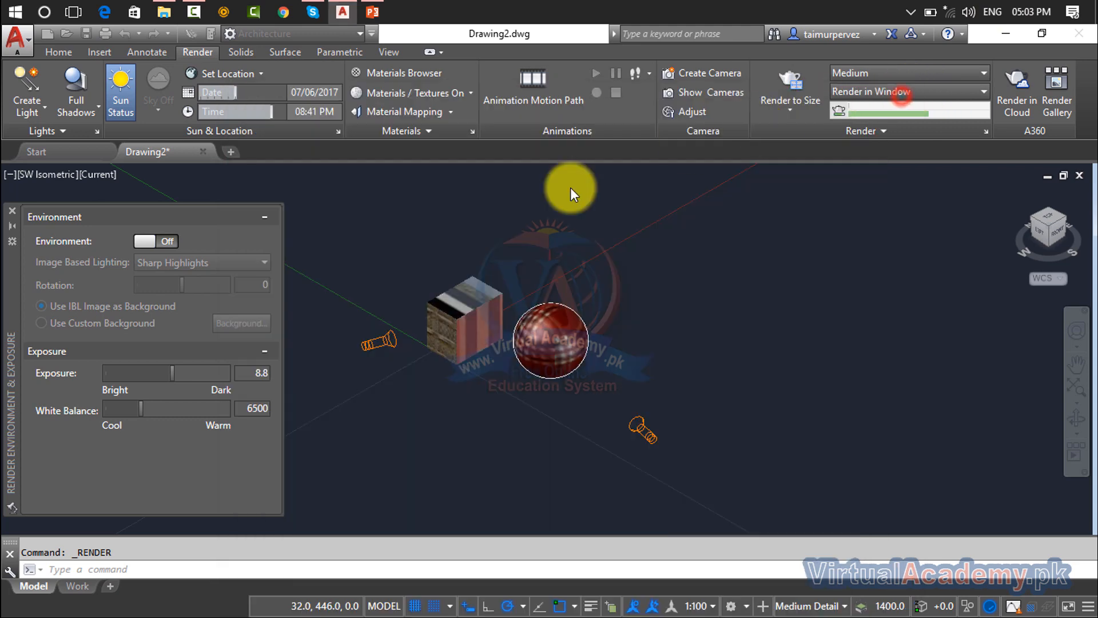
# Step: Turn on the render environment, rotate the Sharp Highlights image-based lighting to about 155.42, and select a custom background
pyautogui.click(166, 242)
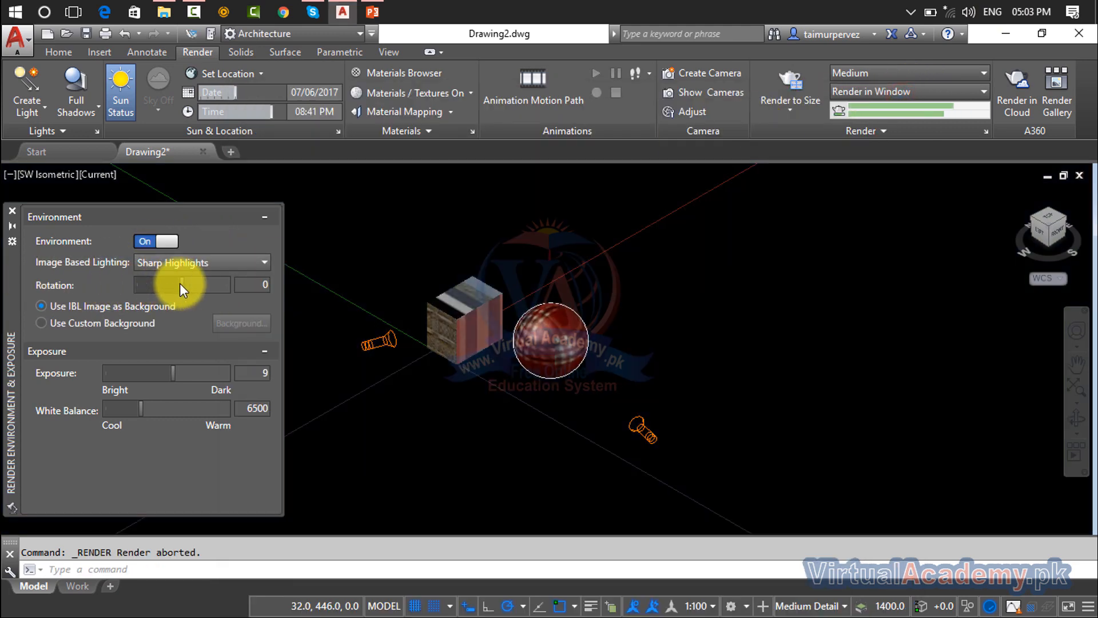
pyautogui.moveTo(188, 283); pyautogui.dragTo(222, 281)
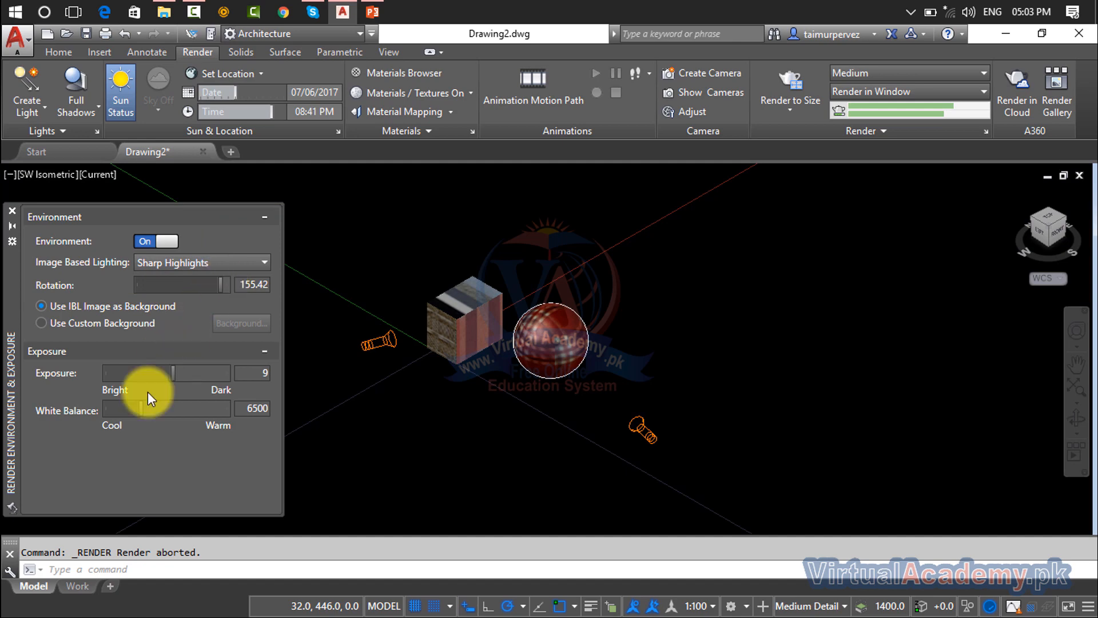
pyautogui.click(60, 325)
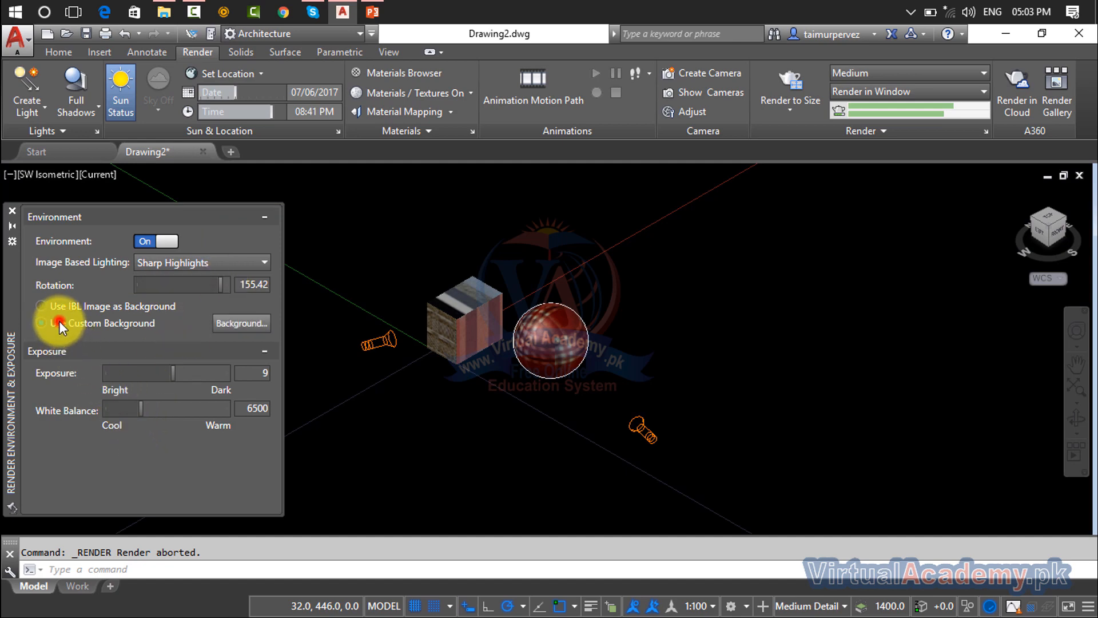
# Step: Try the Image type for the custom background and browse the desktop folders for a TIFF file, cancelling the file selection
pyautogui.click(237, 325)
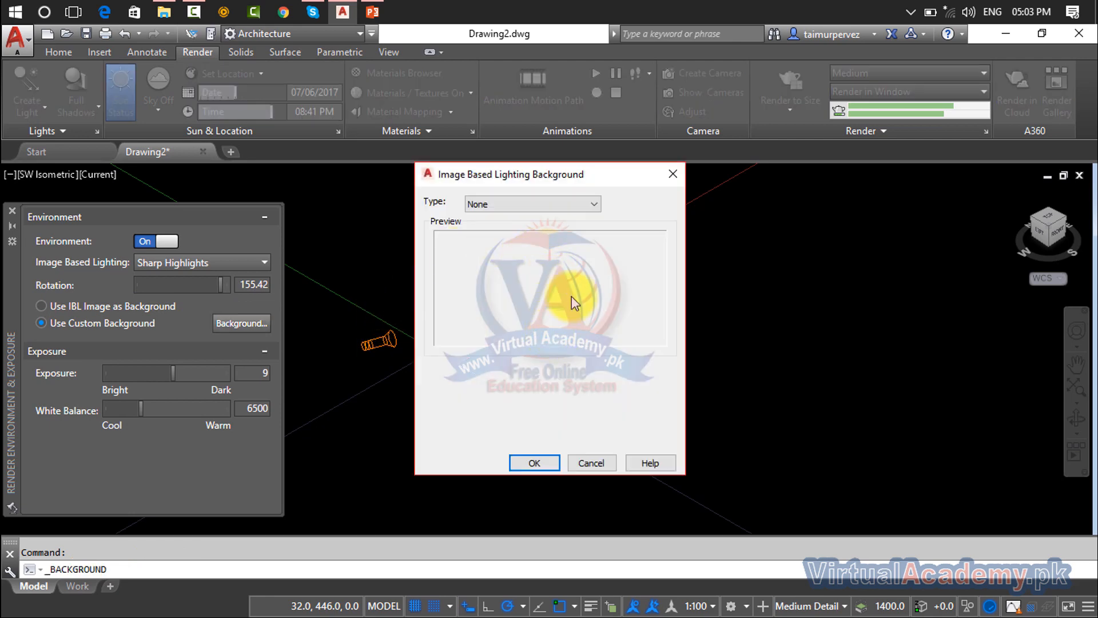
pyautogui.click(554, 206)
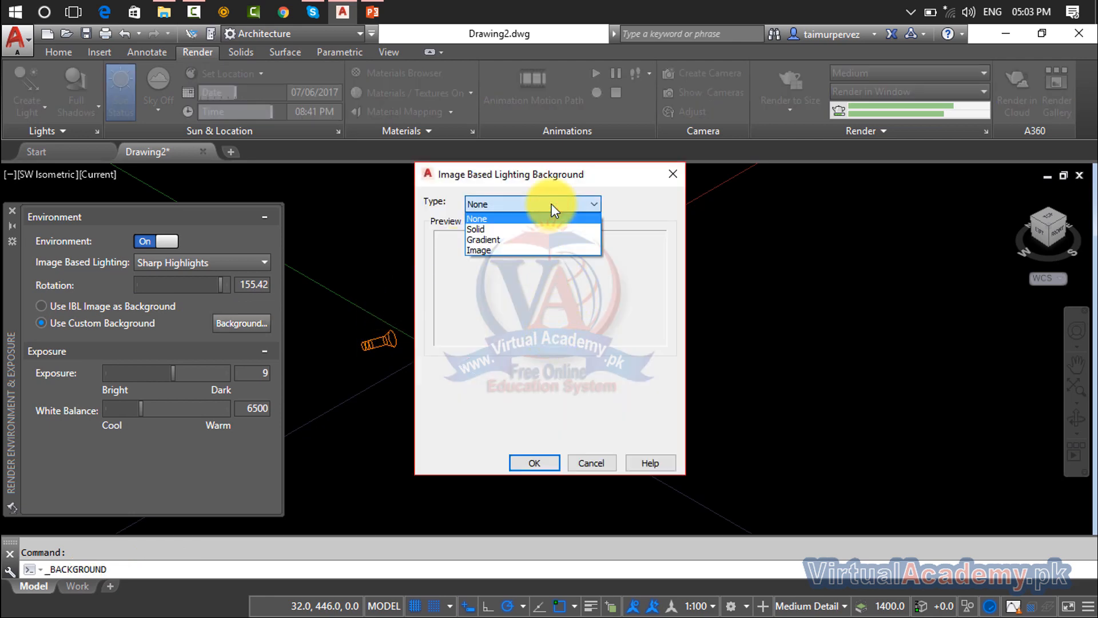
pyautogui.click(544, 250)
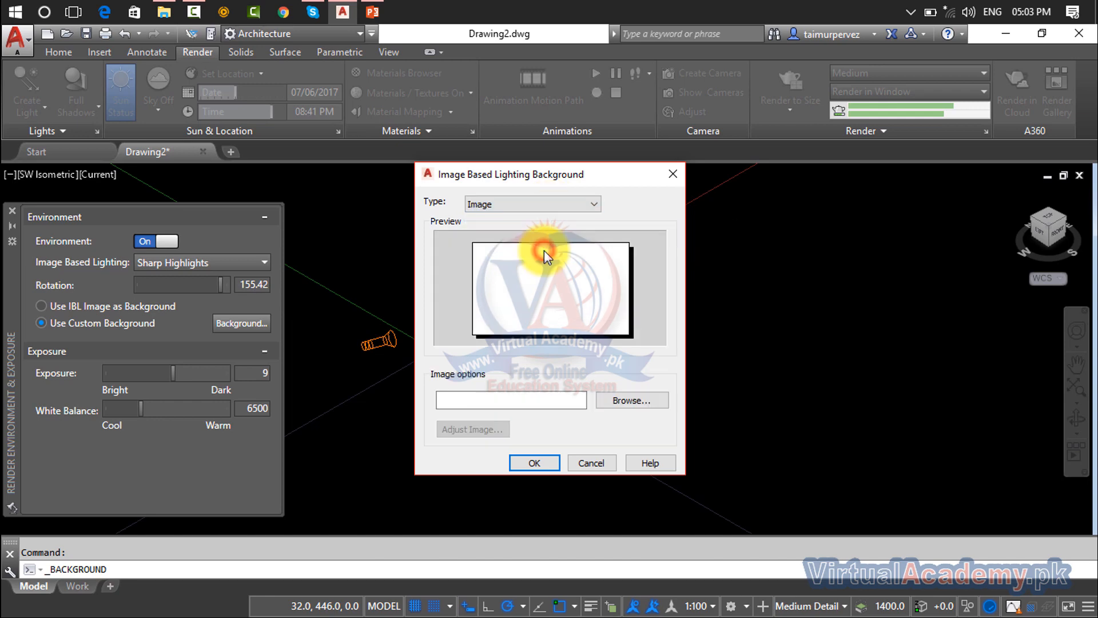
pyautogui.click(632, 400)
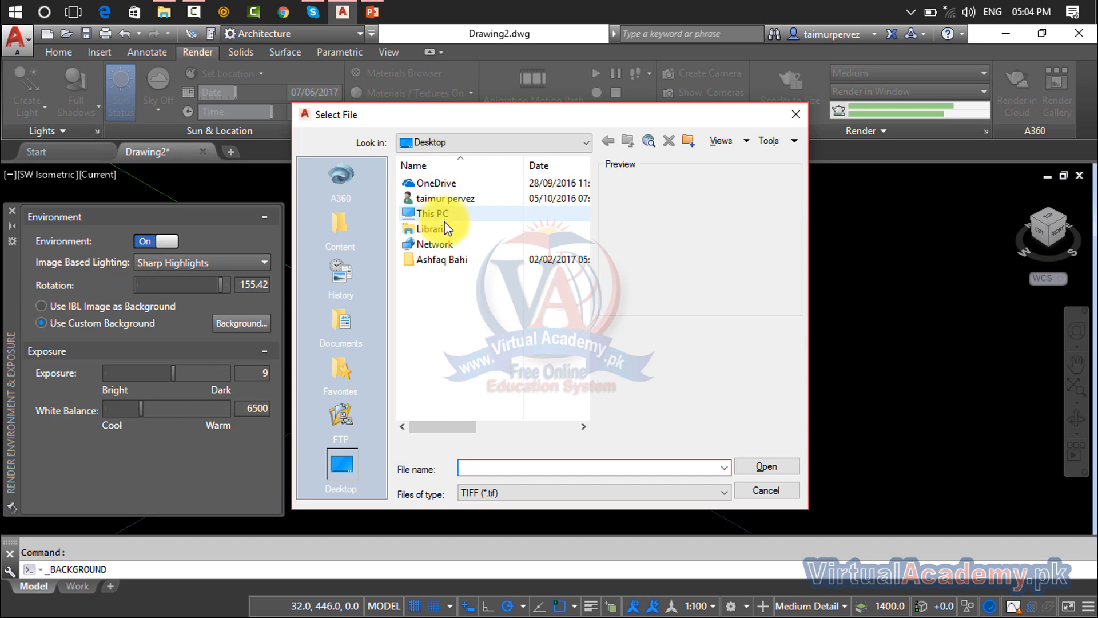
pyautogui.click(341, 228)
pyautogui.click(467, 144)
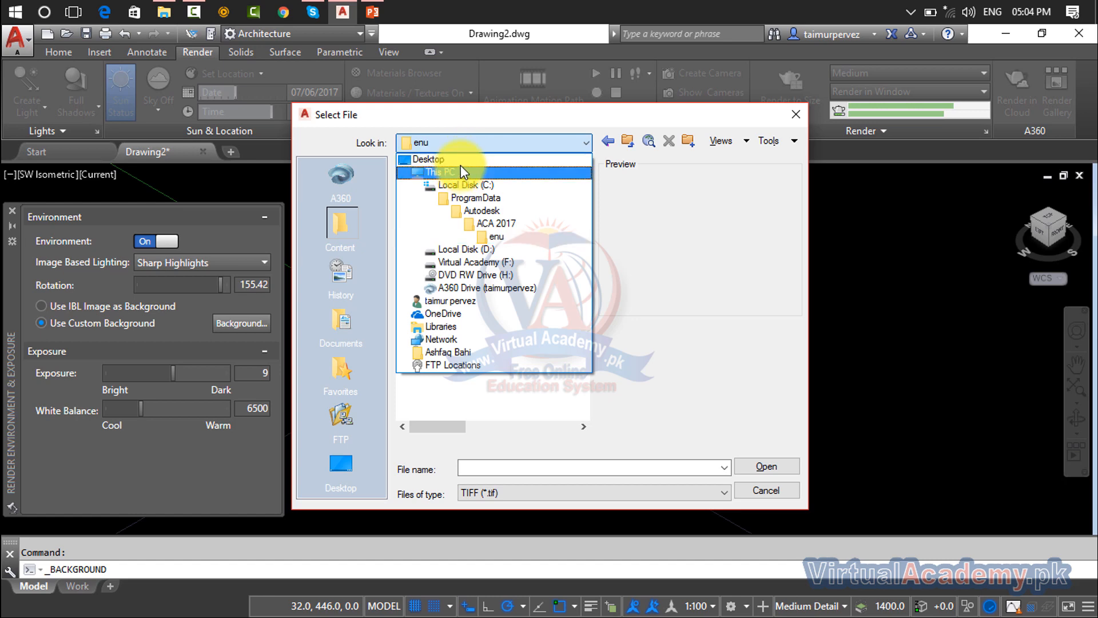
pyautogui.click(464, 159)
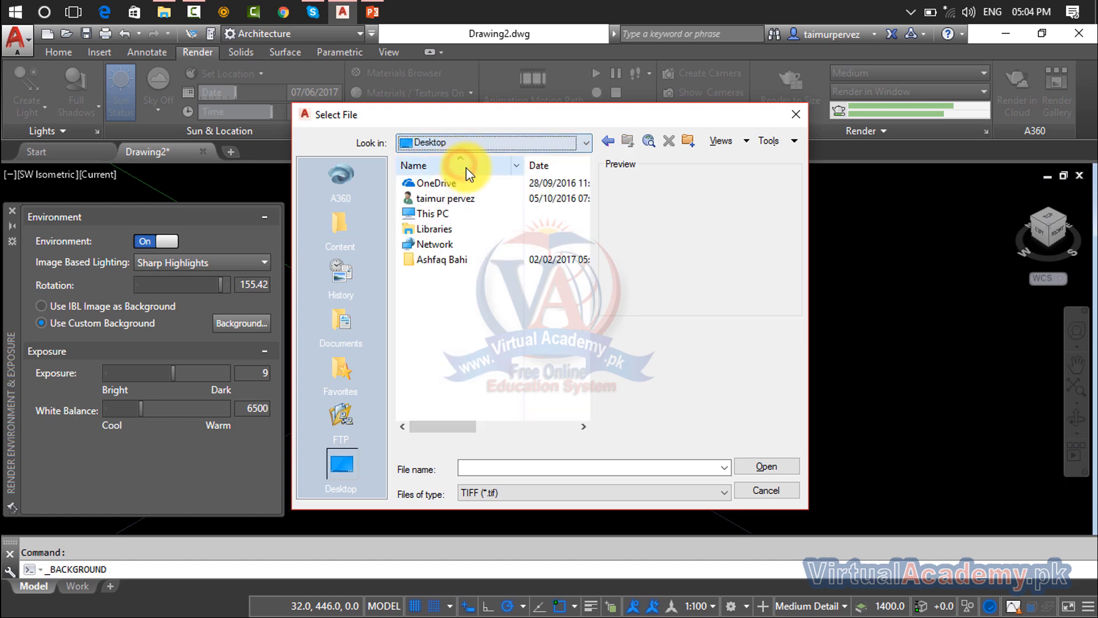
pyautogui.doubleClick(489, 263)
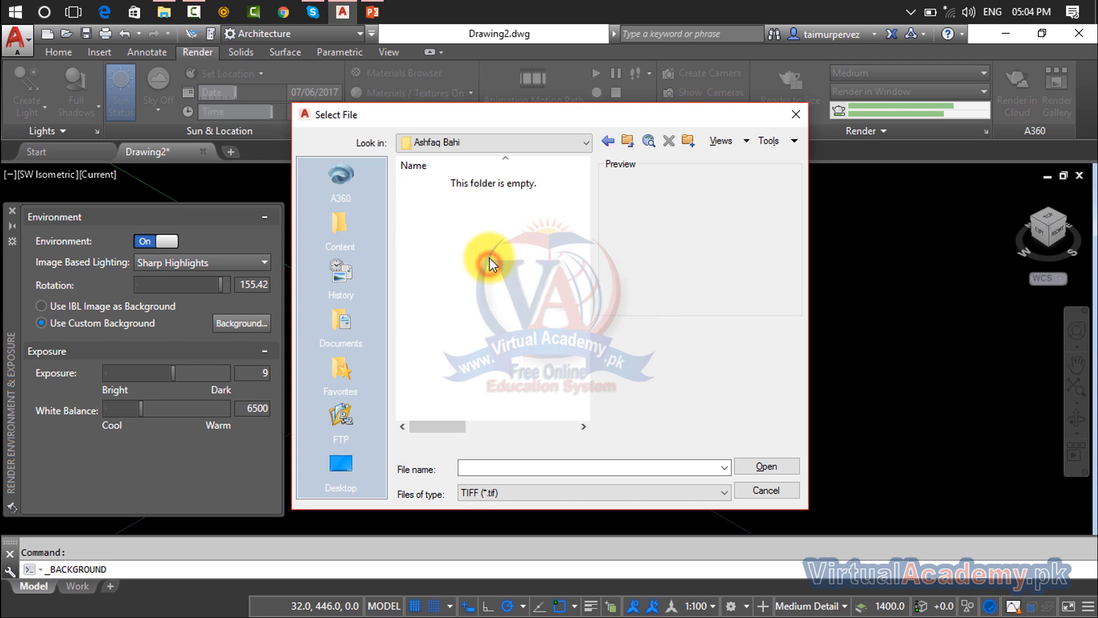
pyautogui.click(790, 120)
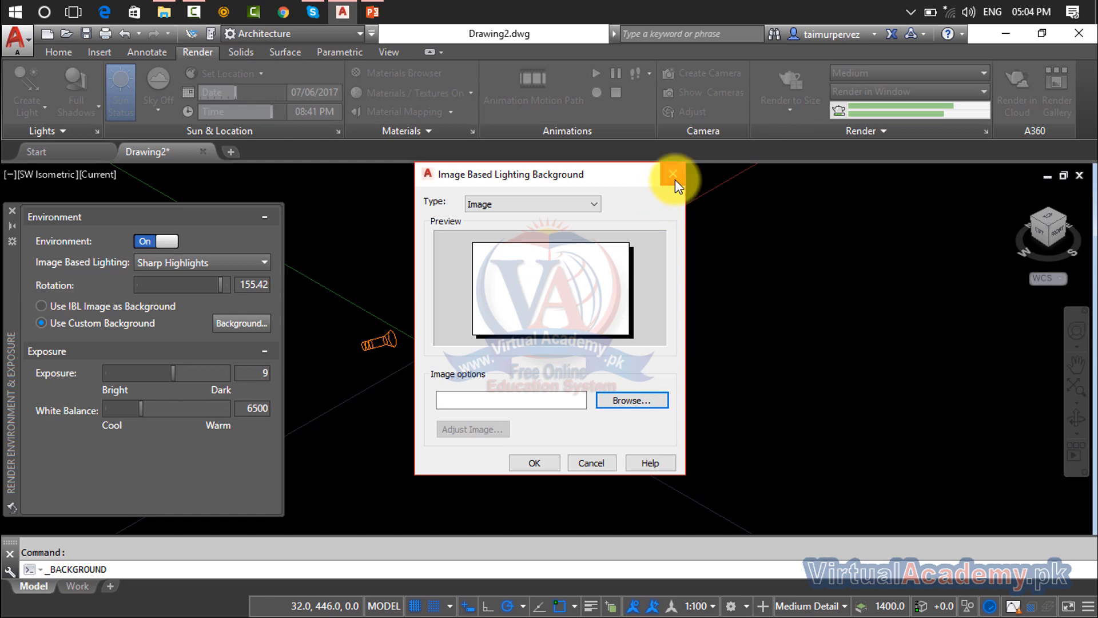
# Step: Preview the Solid type for the custom background and close the background settings without applying it
pyautogui.click(583, 204)
pyautogui.click(556, 228)
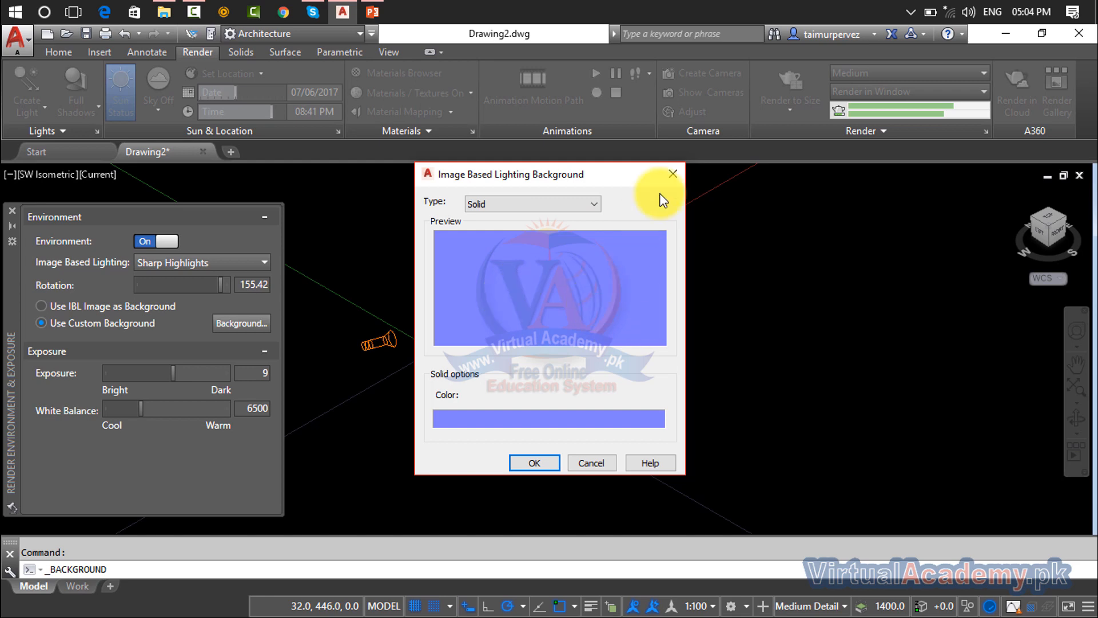
pyautogui.click(675, 172)
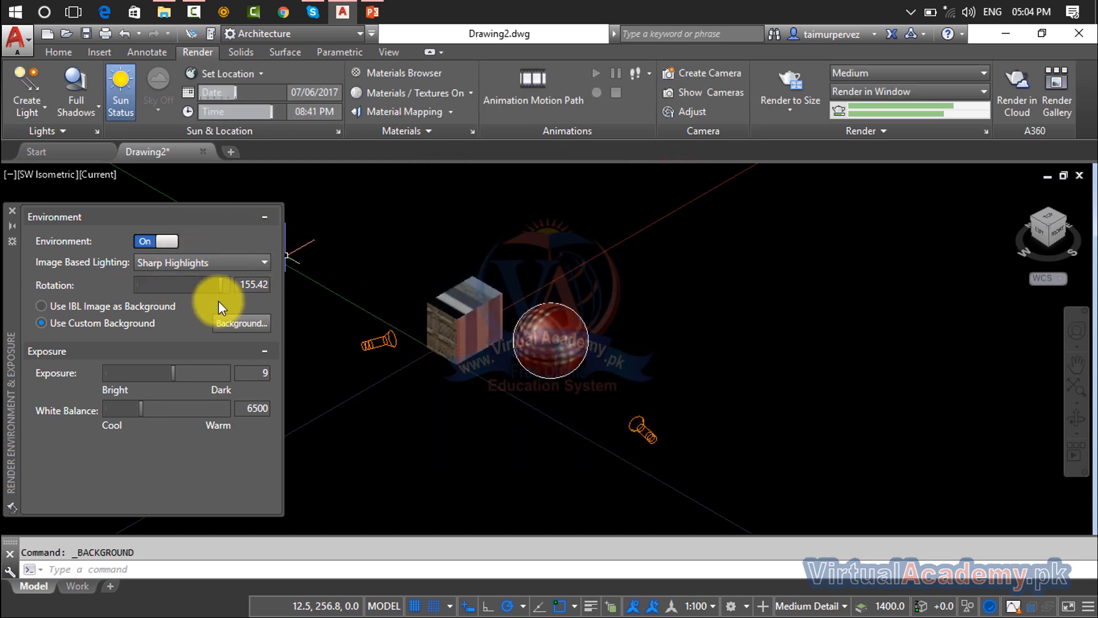
# Step: Preview the Gradient type for the custom image-based lighting background, then apply the Solid type in its blue colour
pyautogui.click(228, 324)
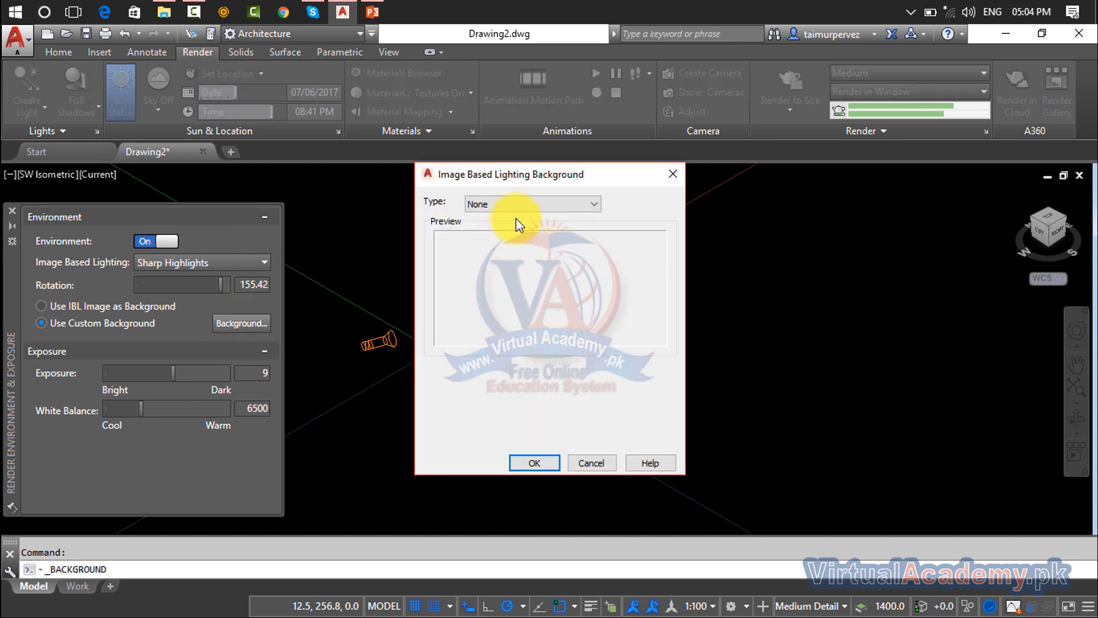
pyautogui.click(515, 205)
pyautogui.click(510, 239)
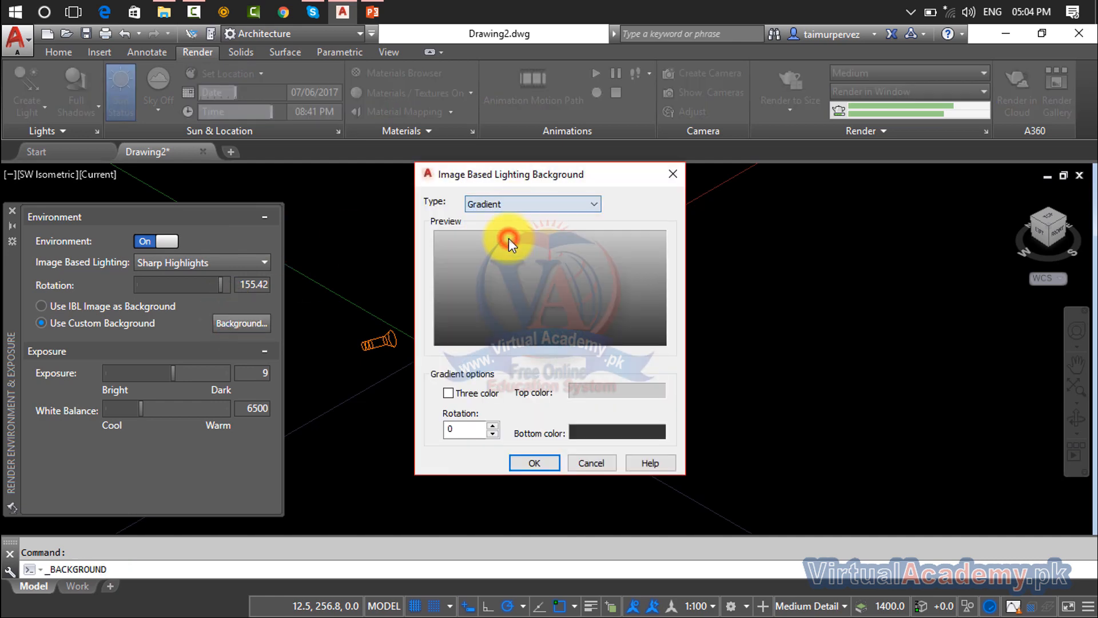
pyautogui.click(526, 201)
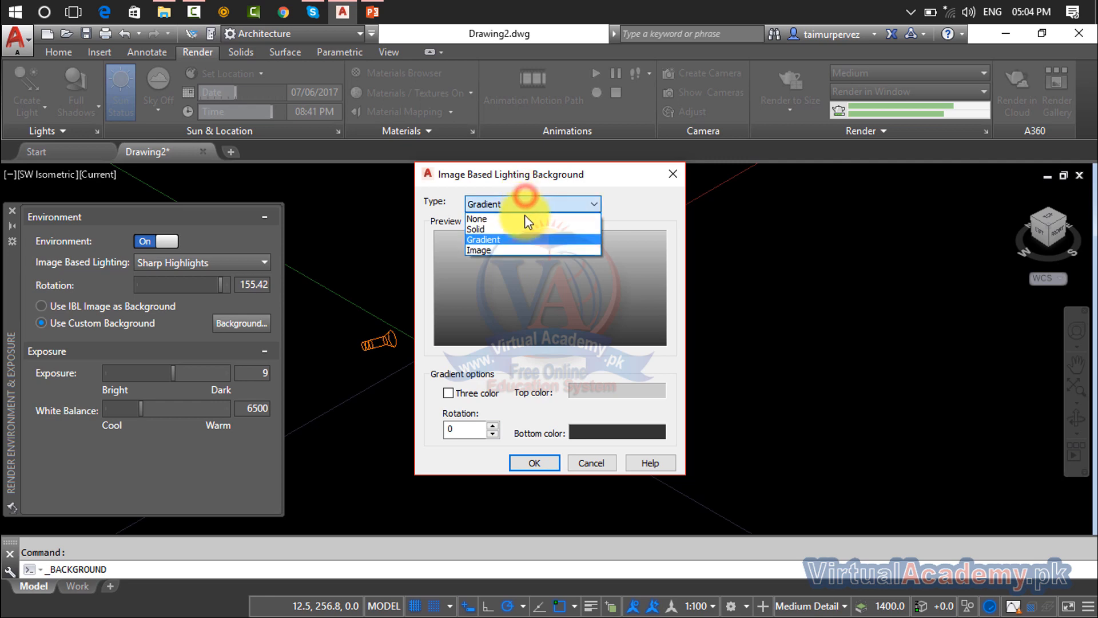
pyautogui.click(516, 228)
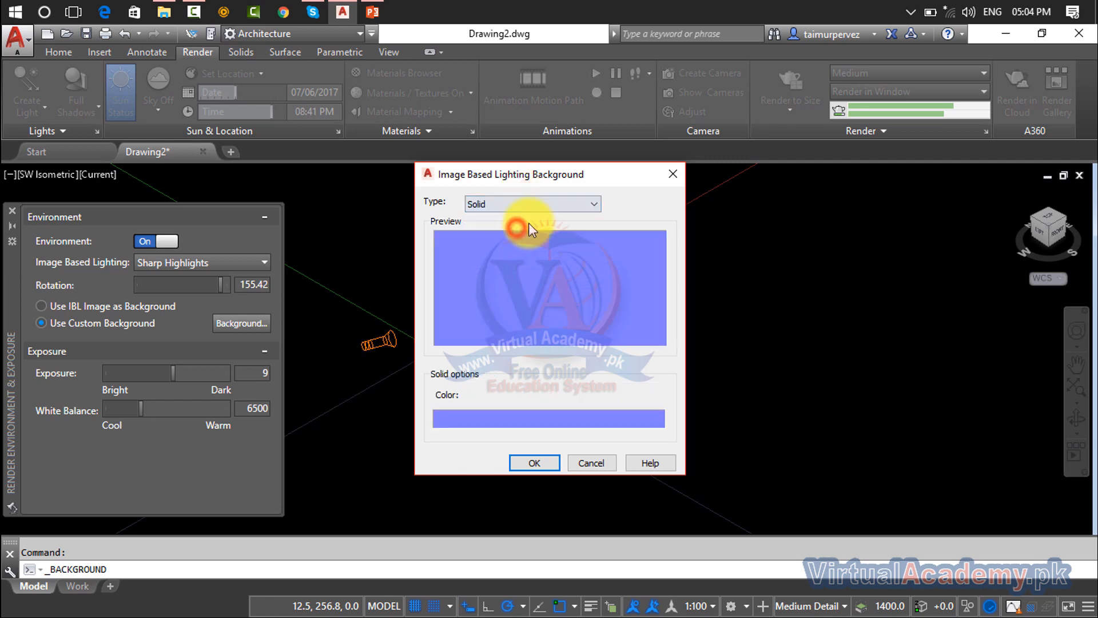
pyautogui.click(526, 465)
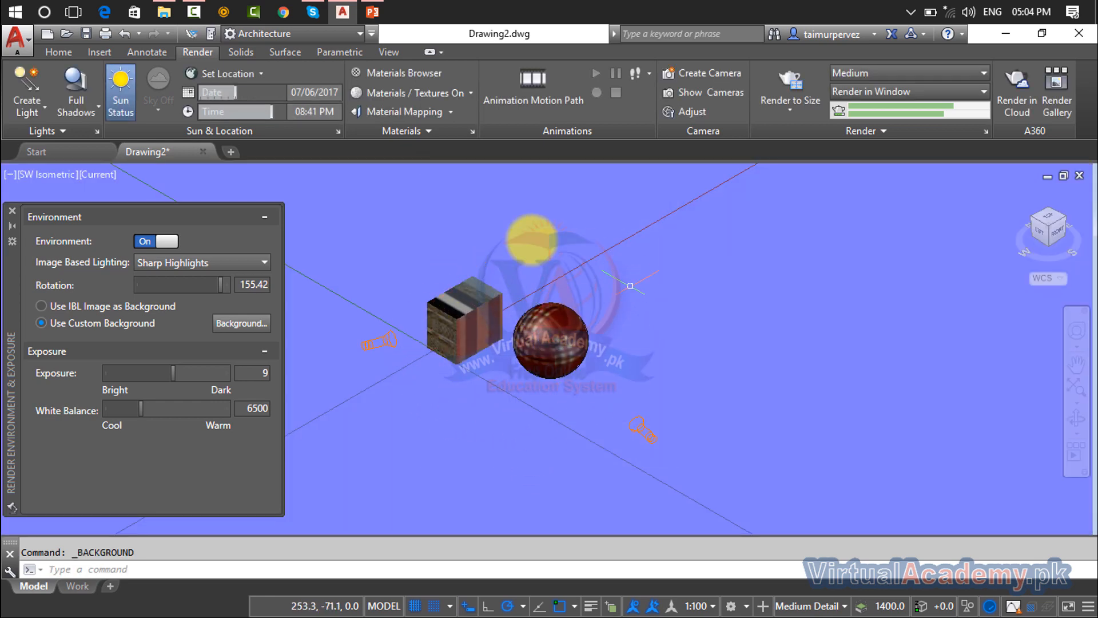
# Step: Use the IBL image as the background, and set the exposure to 10.2 and the white balance to 10294
pyautogui.click(94, 305)
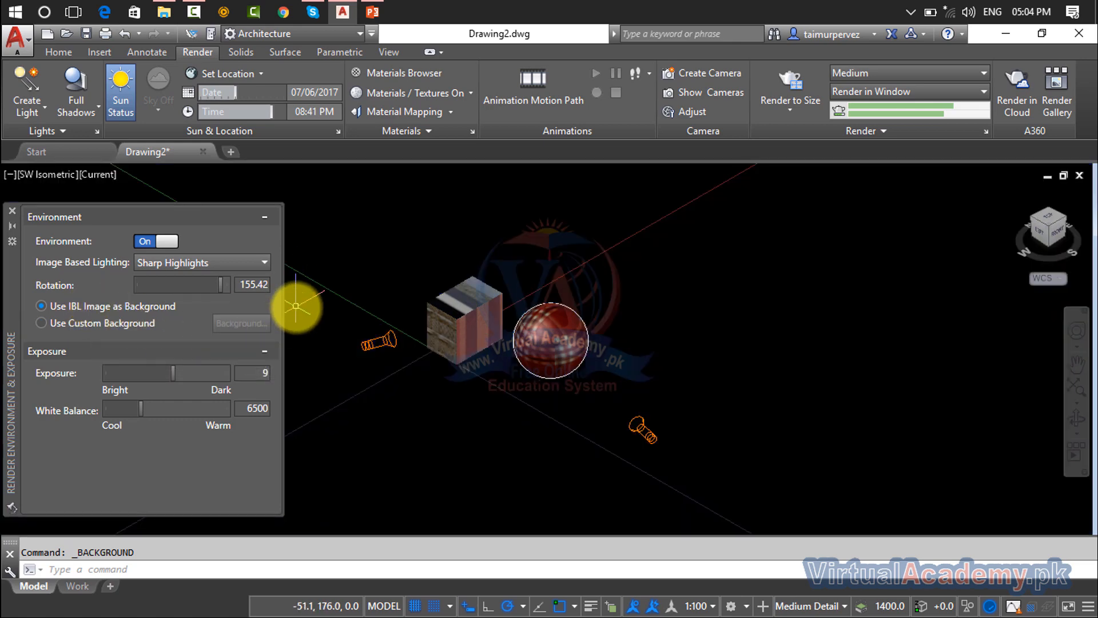
pyautogui.moveTo(173, 374); pyautogui.dragTo(164, 411)
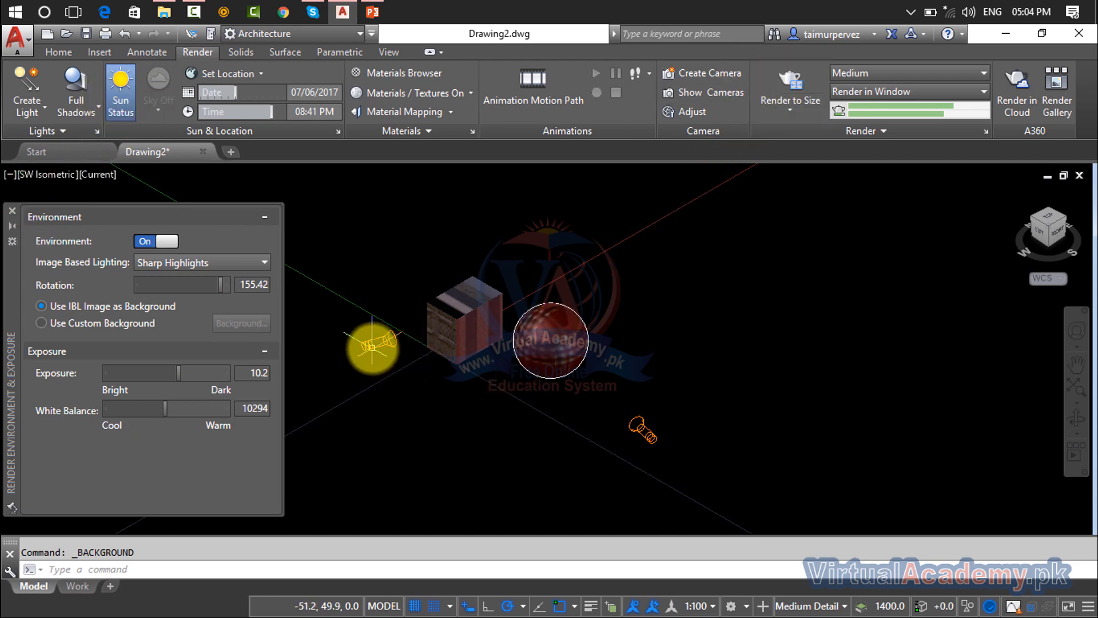
# Step: Delete both spotlights beside the box and the ball
pyautogui.click(373, 347)
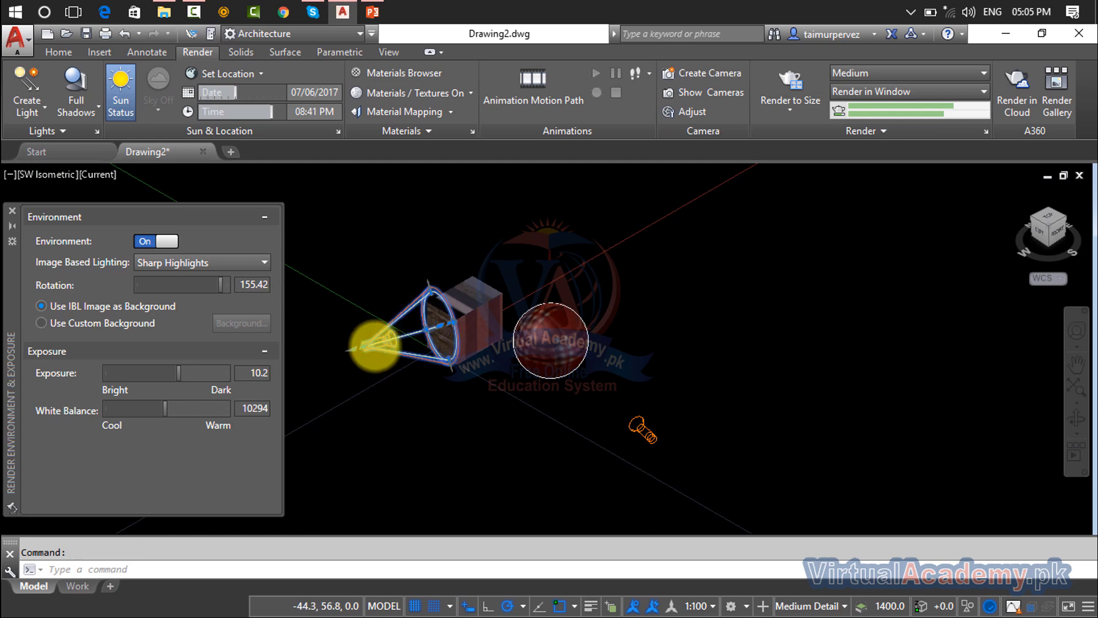
pyautogui.press('Delete')
pyautogui.click(649, 435)
pyautogui.press('Delete')
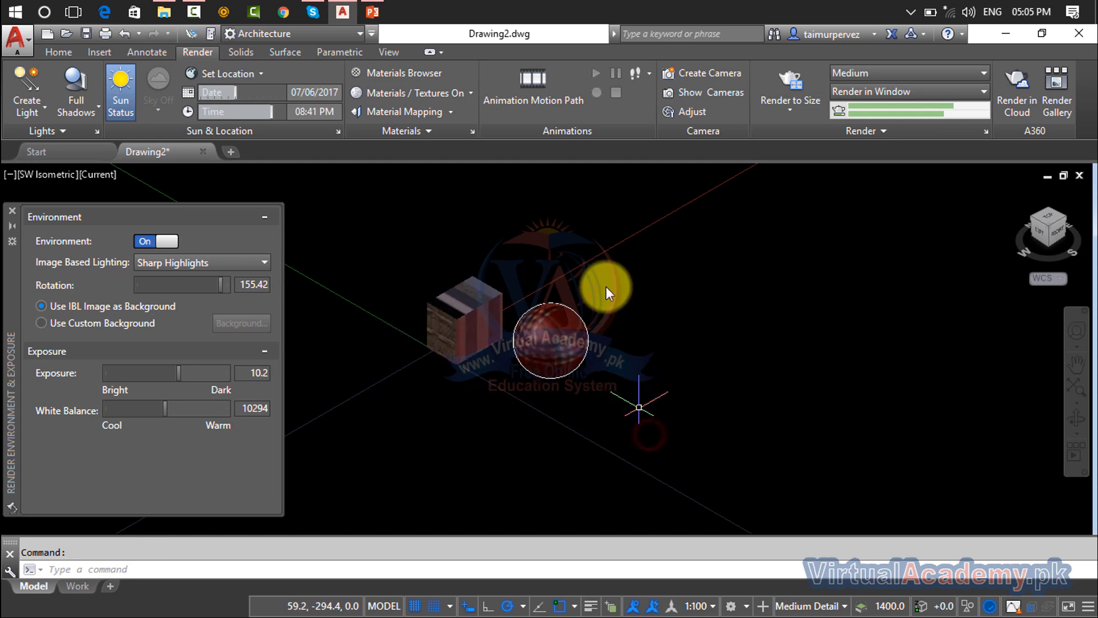
pyautogui.click(598, 184)
pyautogui.click(392, 218)
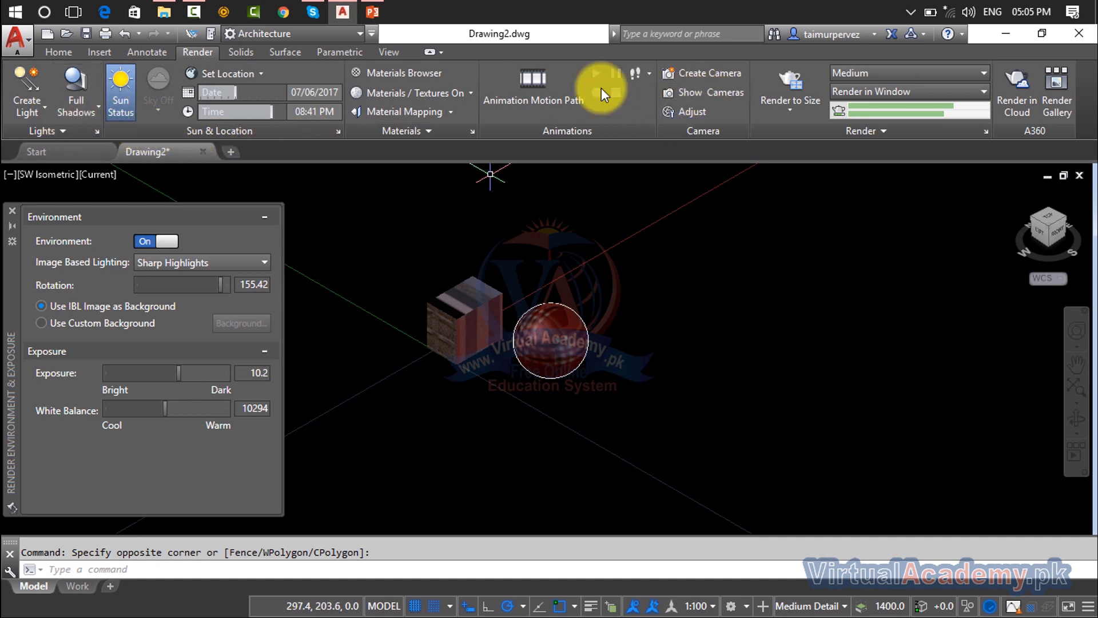
# Step: Render the scene without the spotlights, inspect the box and ball enlarged, and close the render and the environment settings
pyautogui.click(781, 80)
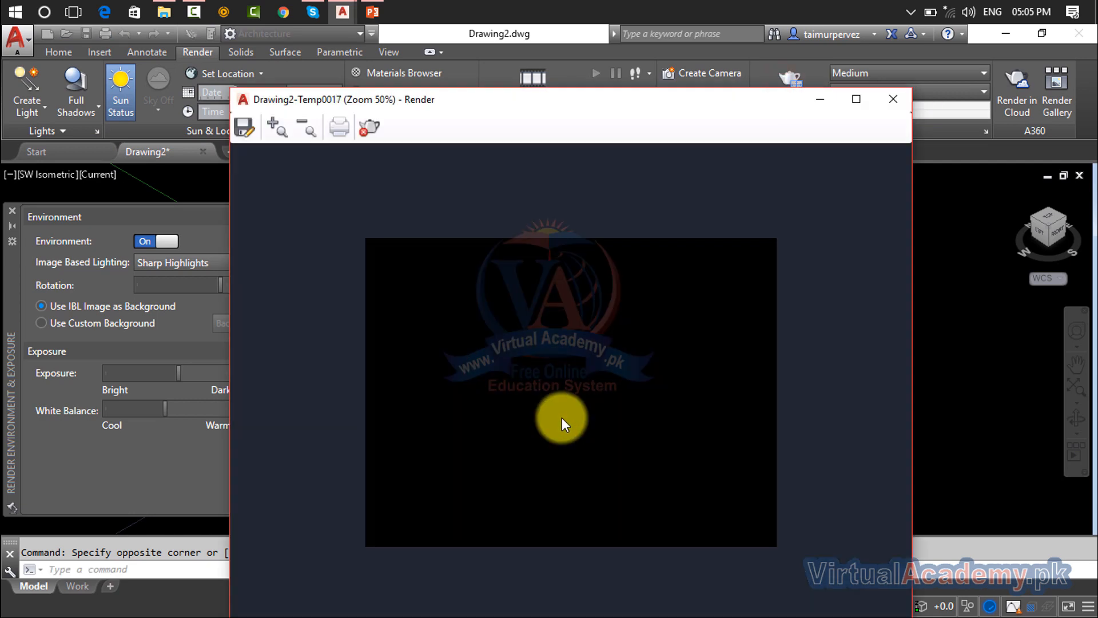
pyautogui.scroll(3, 564, 383)
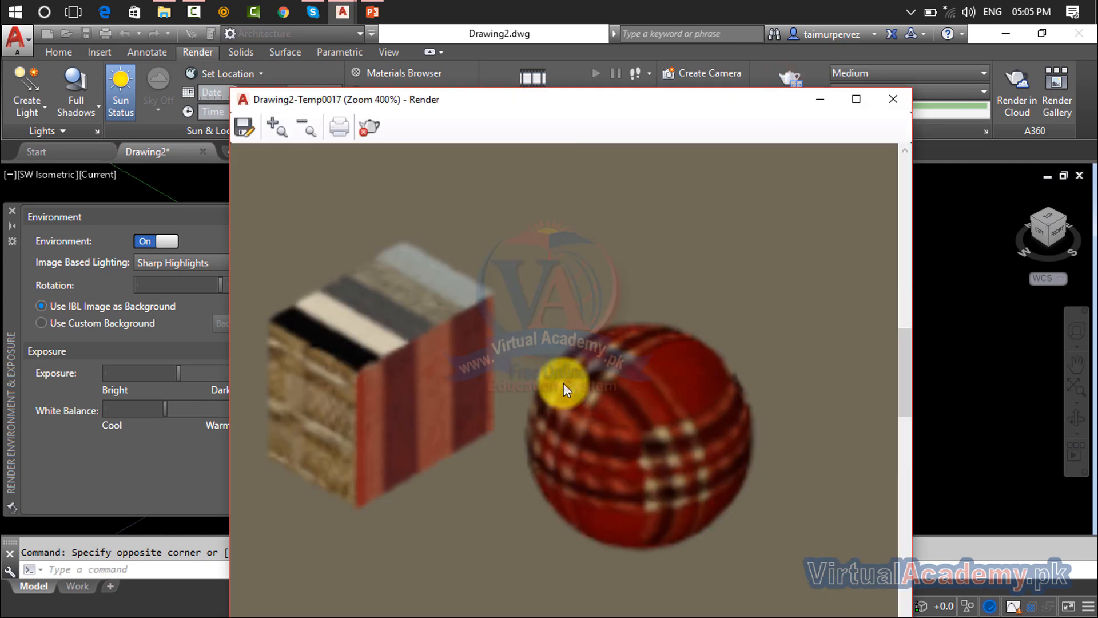
pyautogui.click(892, 100)
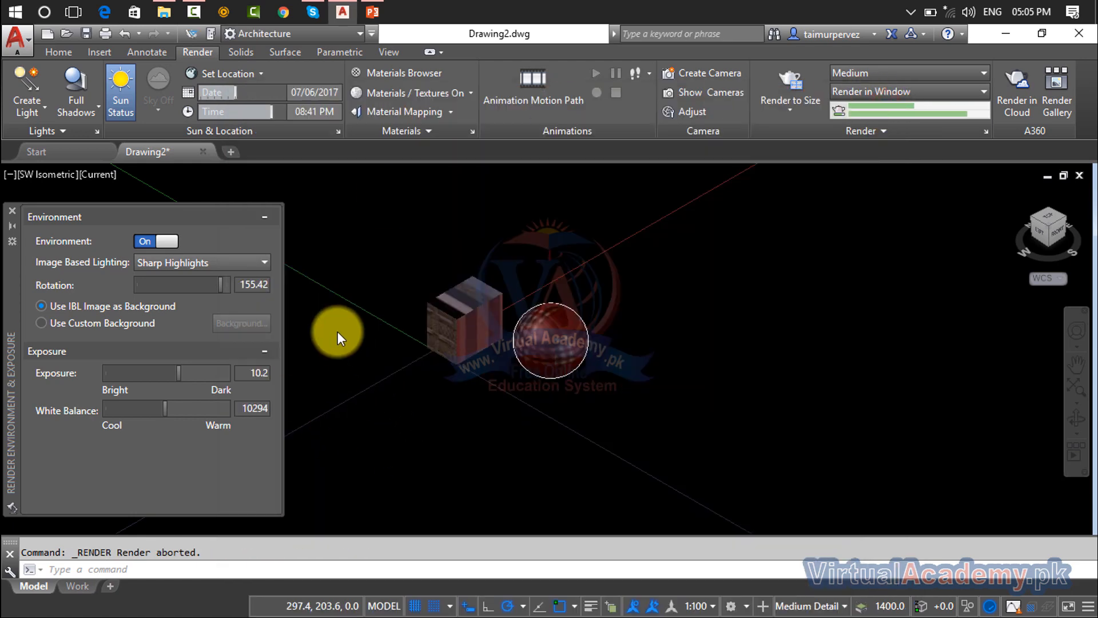
pyautogui.click(8, 213)
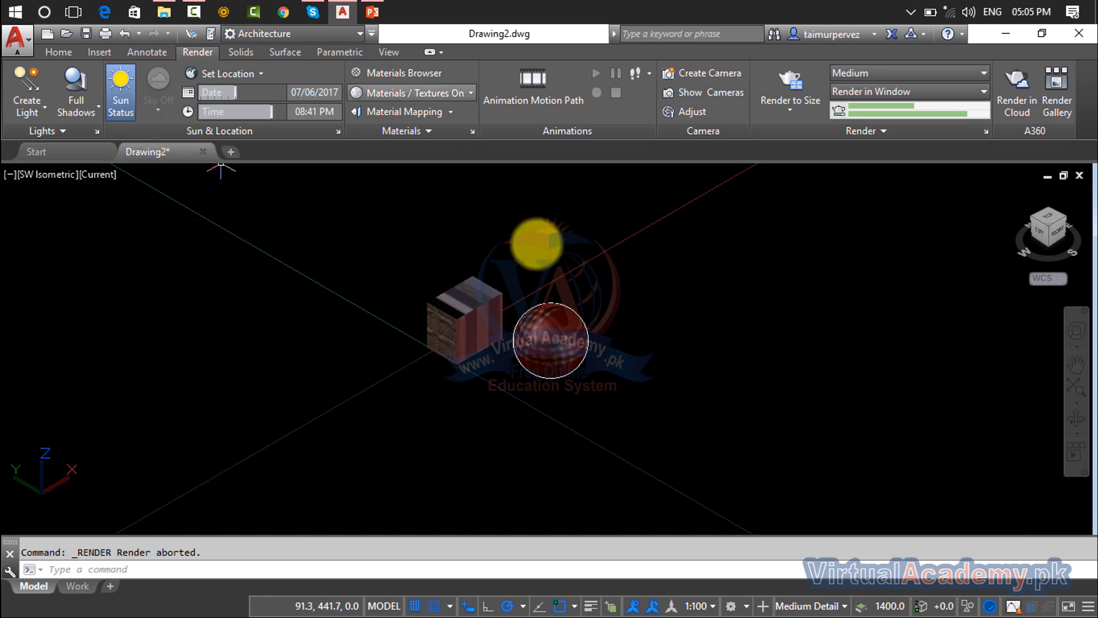
# Step: Switch the view of the box and ball from parallel to perspective projection at a lower viewing angle
pyautogui.keyDown('shift'); pyautogui.moveTo(575, 312); pyautogui.dragTo(572, 281, button='middle'); pyautogui.keyUp('shift')
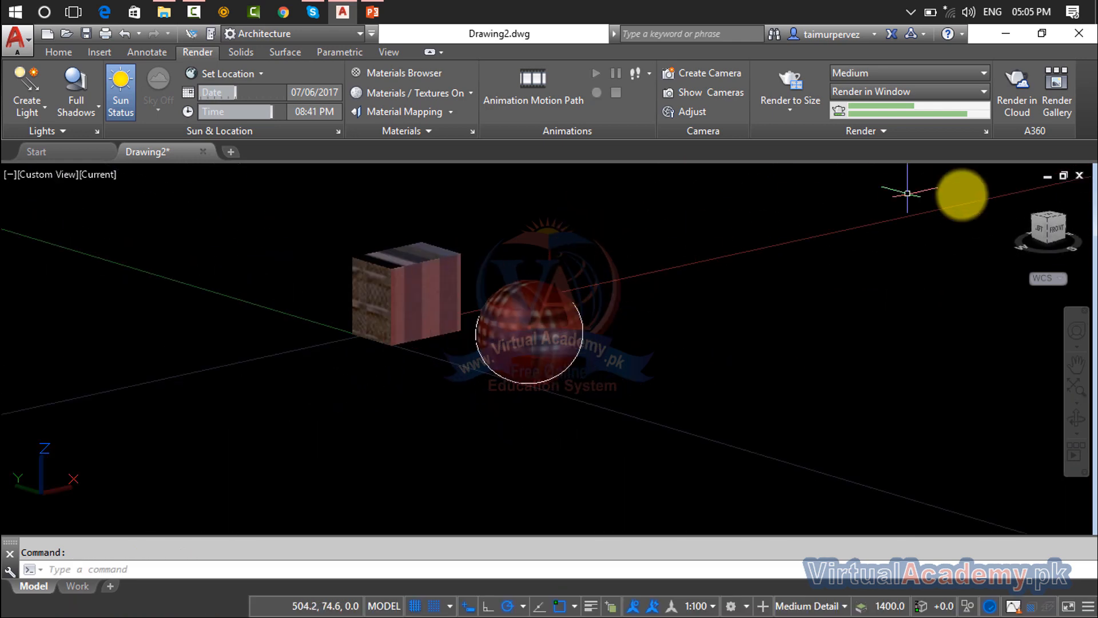
pyautogui.click(1083, 263)
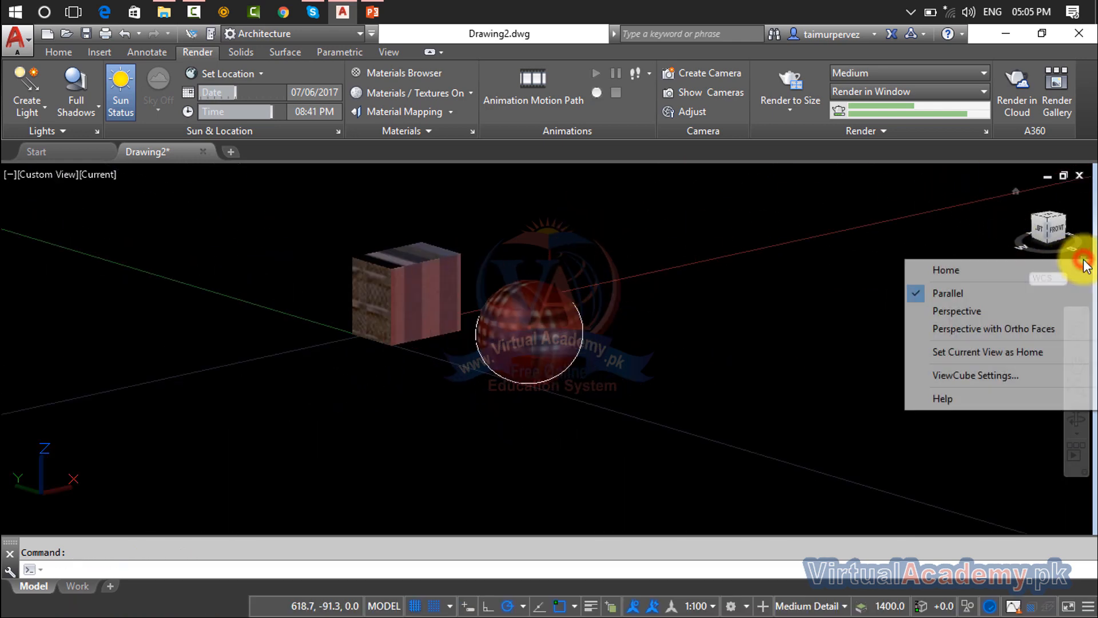
pyautogui.click(1004, 317)
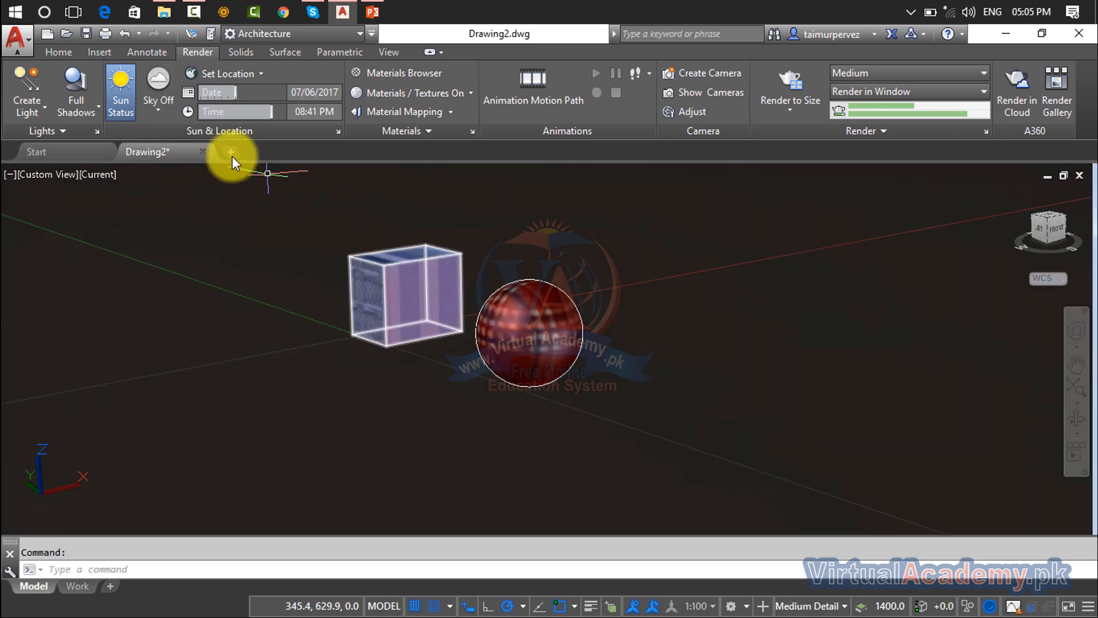
# Step: Set the sky to Sky Background and view the box and ball from above
pyautogui.click(159, 111)
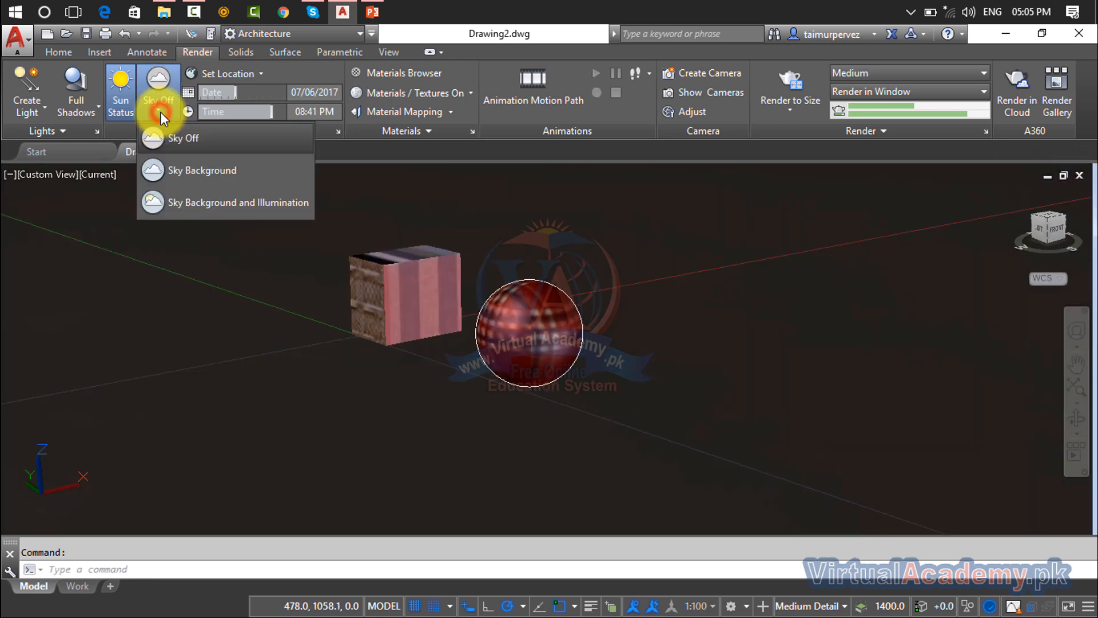
pyautogui.click(172, 173)
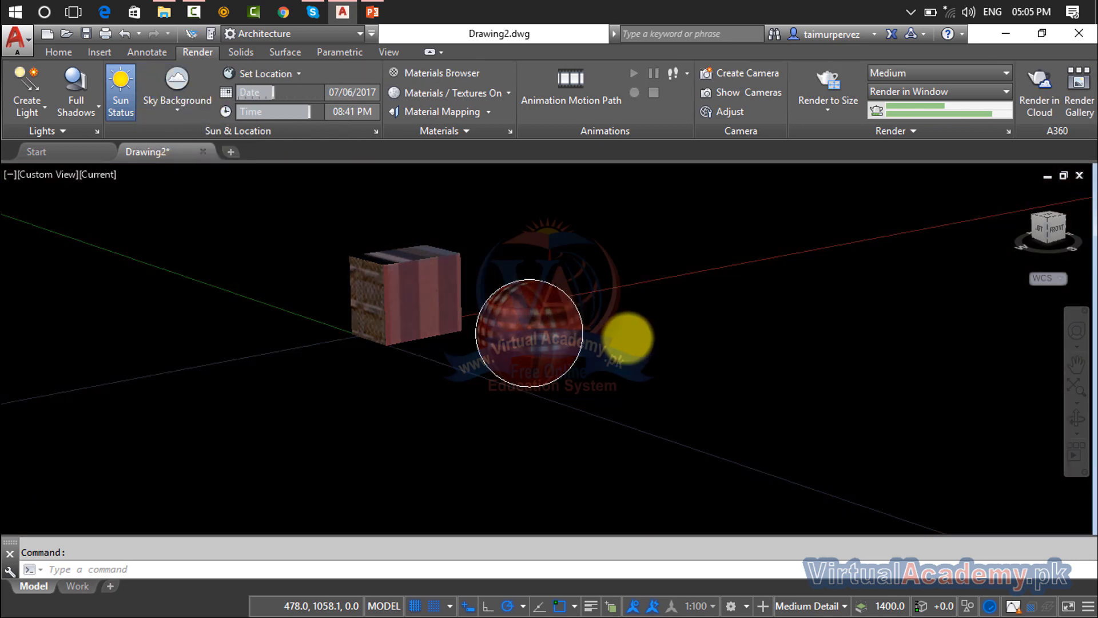
pyautogui.scroll(1, 628, 339)
pyautogui.keyDown('shift'); pyautogui.moveTo(548, 360); pyautogui.dragTo(433, 367, button='middle'); pyautogui.keyUp('shift')
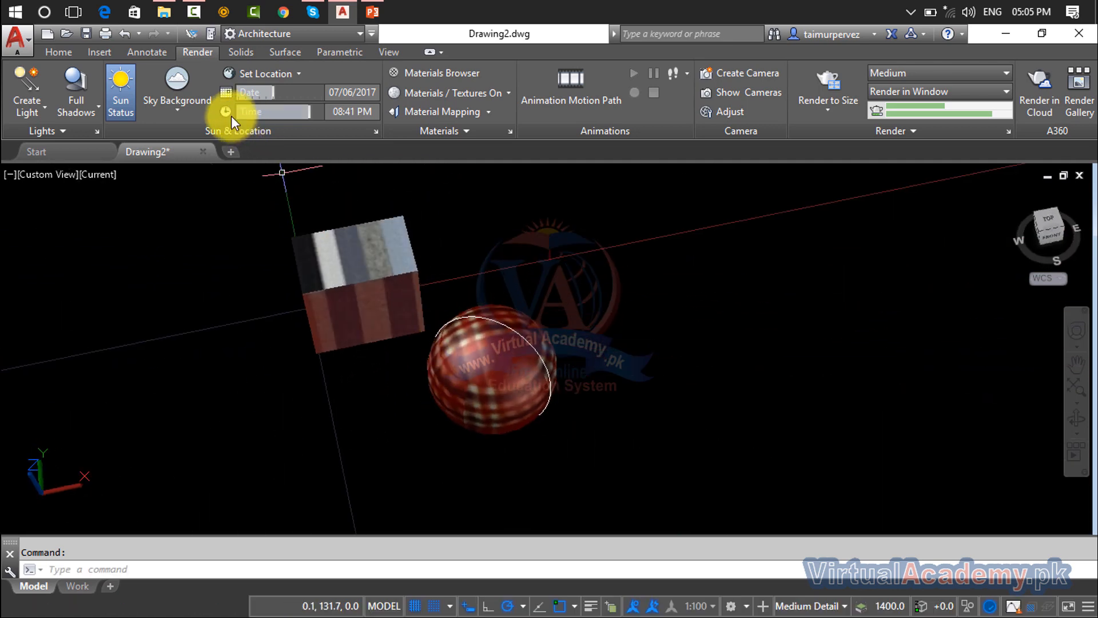
# Step: Change the sky setting to Sky Background and Illumination and check the box and ball from a low angle
pyautogui.click(198, 108)
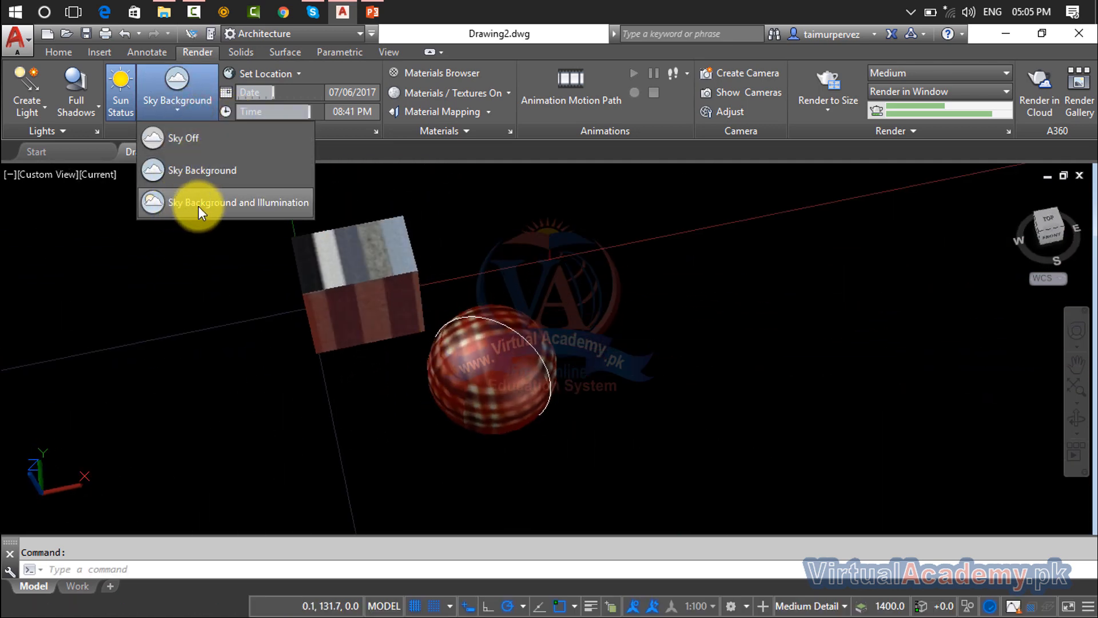
pyautogui.click(229, 203)
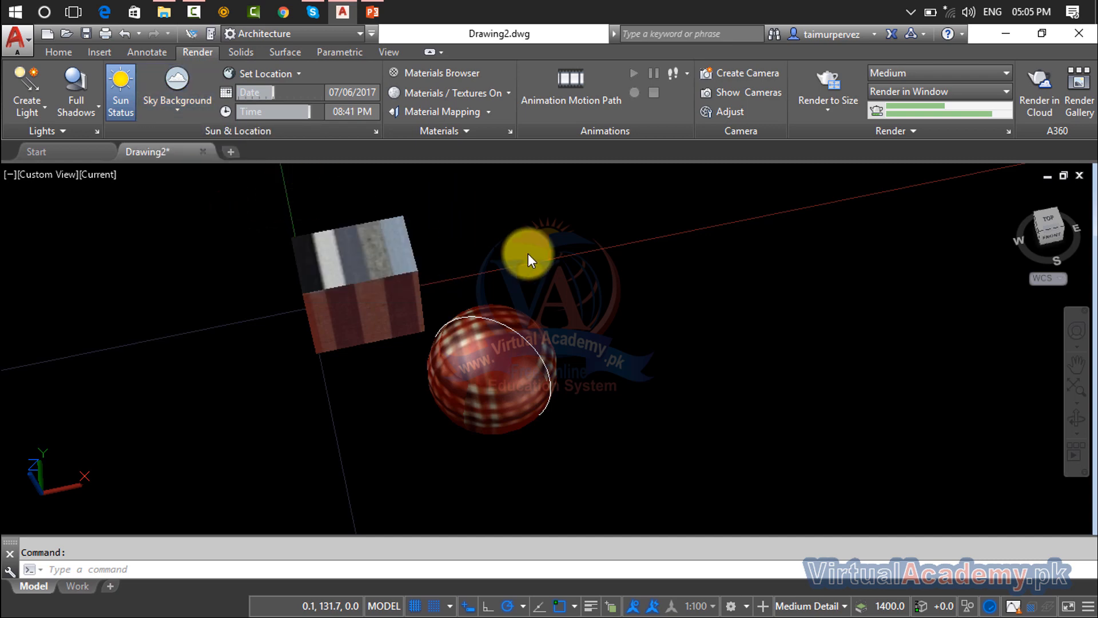
pyautogui.keyDown('shift'); pyautogui.moveTo(517, 211); pyautogui.dragTo(527, 165, button='middle'); pyautogui.keyUp('shift')
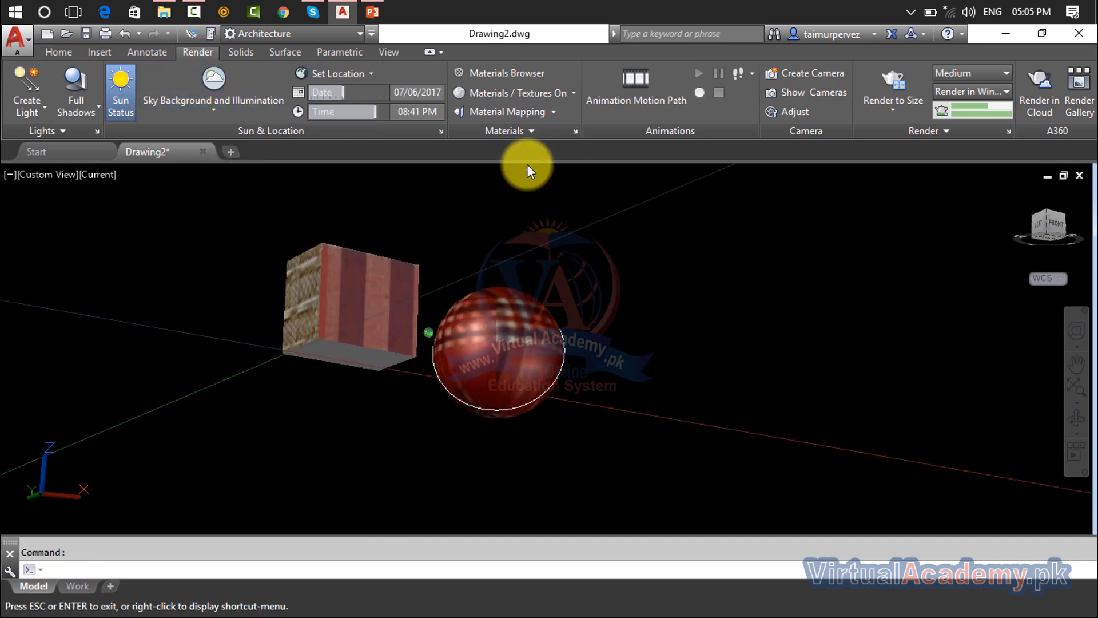
# Step: Turn the sun off and on again, and view the box and ball from the right side
pyautogui.click(130, 105)
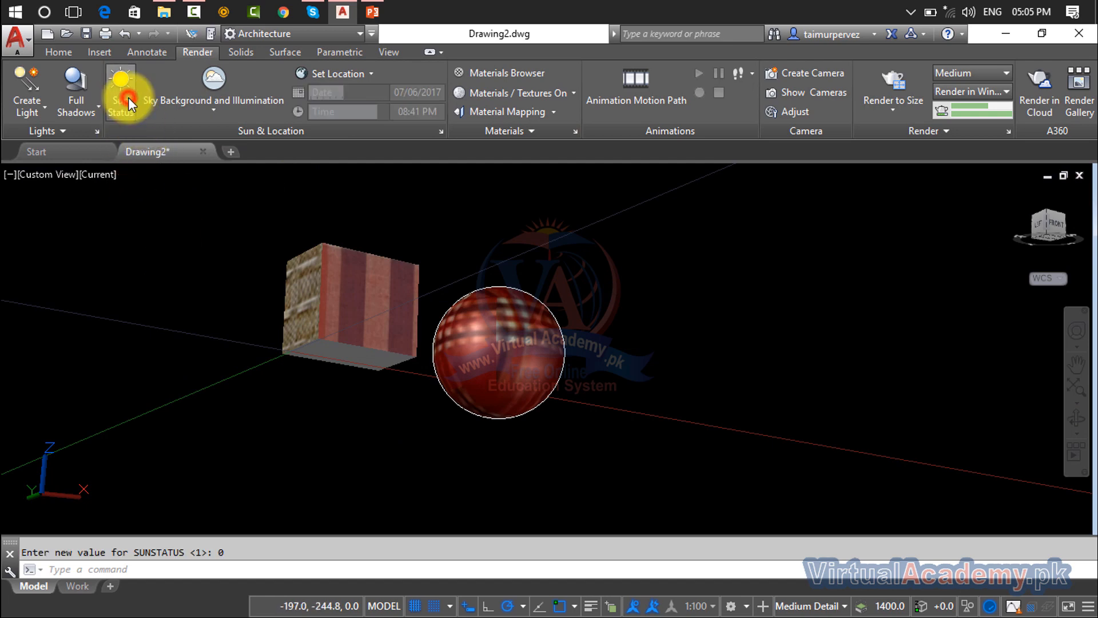
pyautogui.click(125, 113)
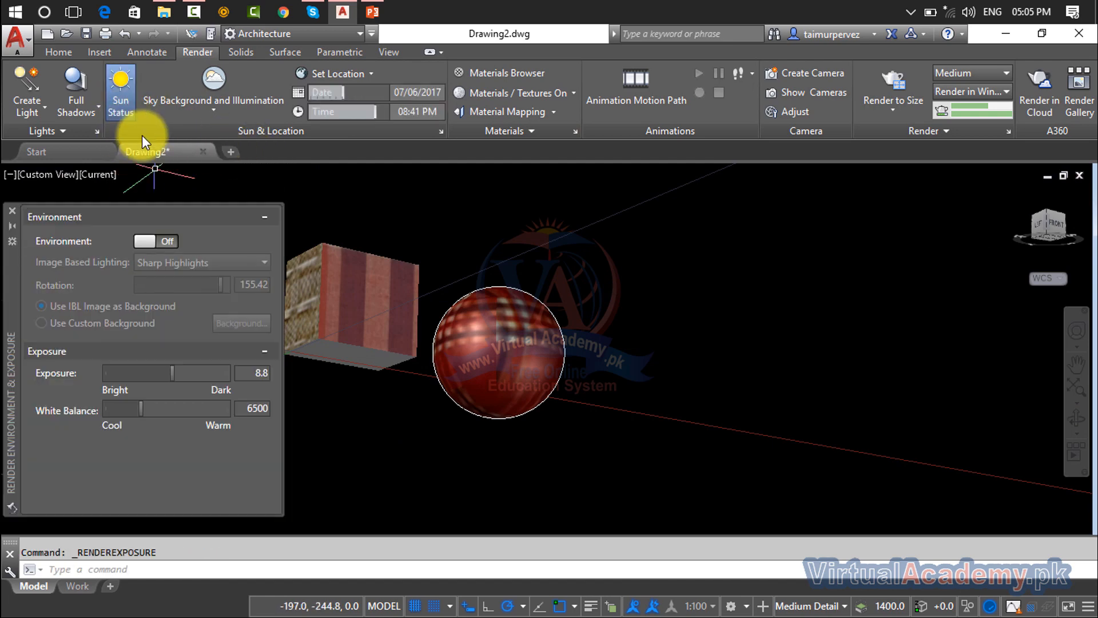
pyautogui.keyDown('shift'); pyautogui.moveTo(542, 274); pyautogui.dragTo(238, 128, button='middle'); pyautogui.keyUp('shift')
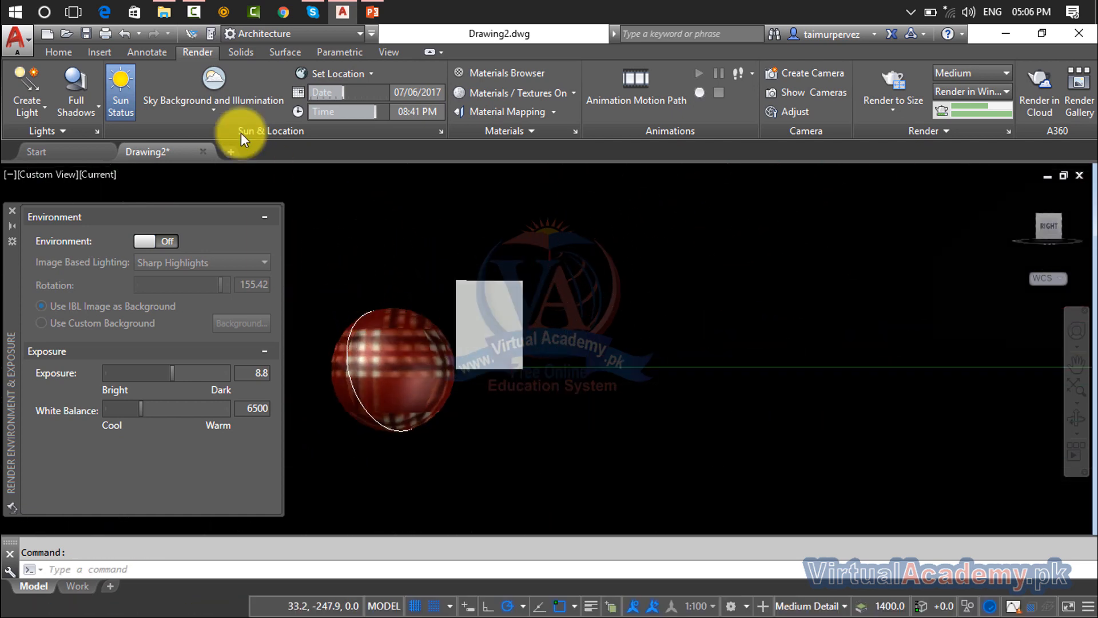
# Step: Set the sky back to Sky Background and close the render environment and exposure settings
pyautogui.click(229, 112)
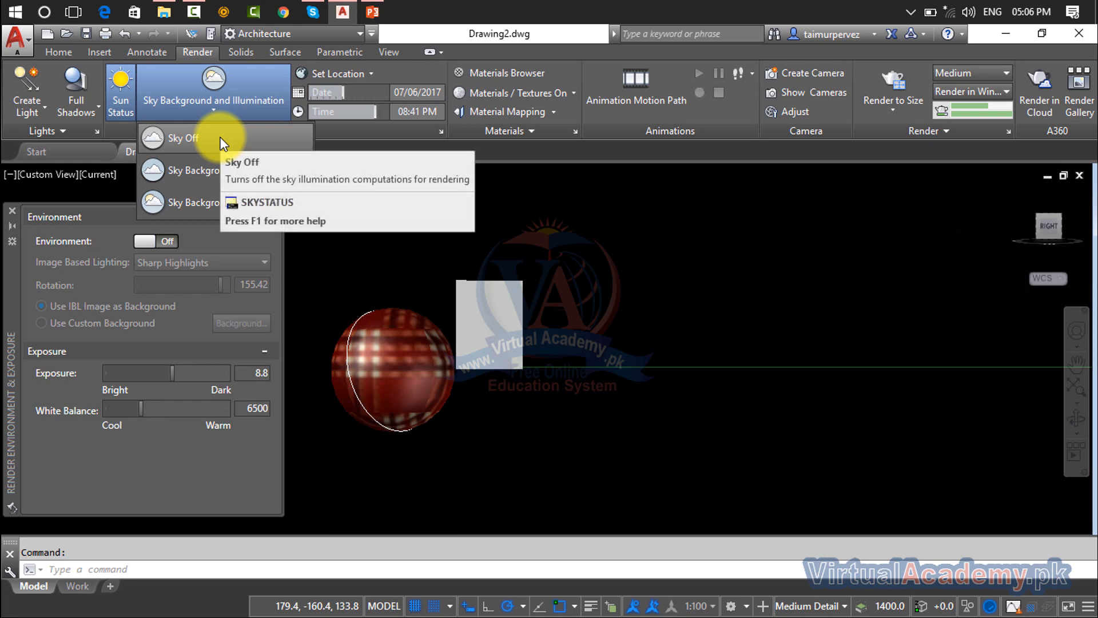
pyautogui.click(198, 167)
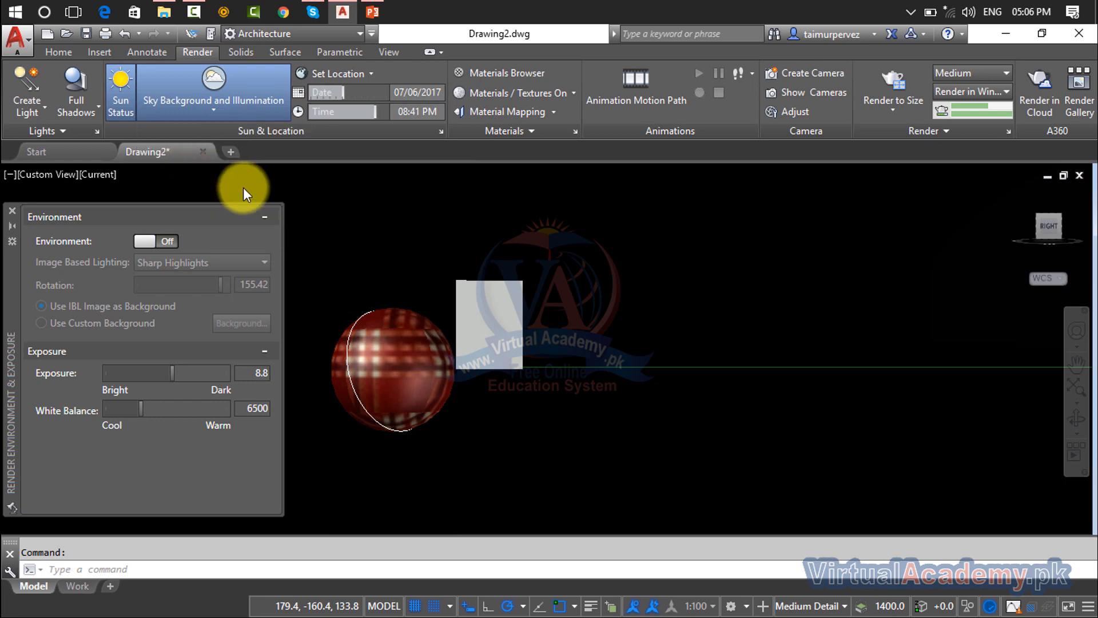
pyautogui.click(12, 210)
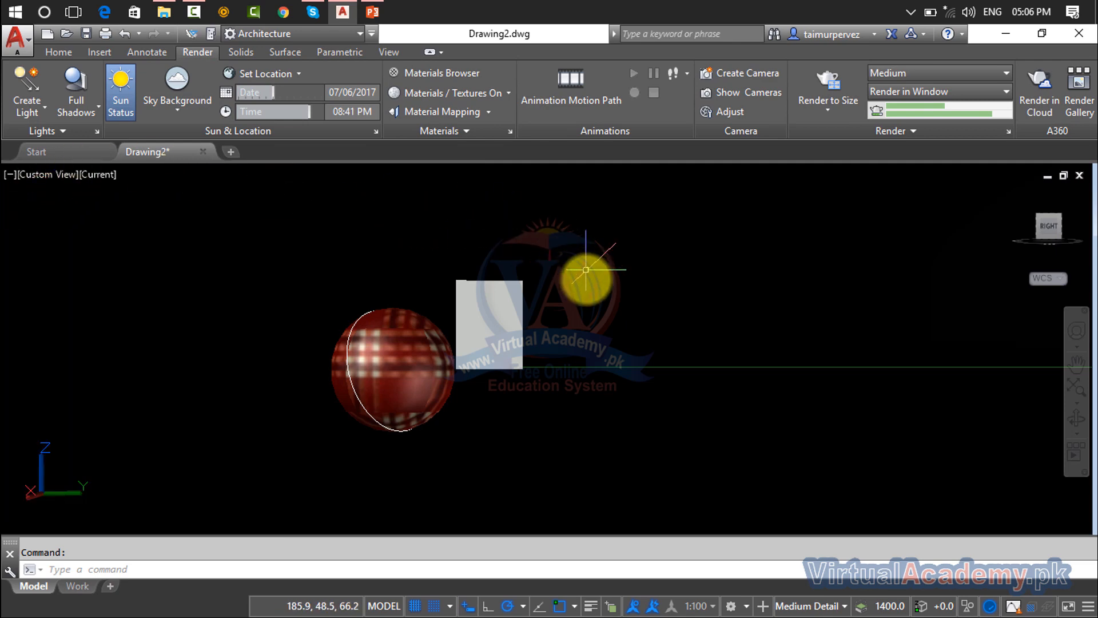
# Step: View the whole scene from above and close the drawing without saving its changes
pyautogui.keyDown('shift'); pyautogui.moveTo(584, 270); pyautogui.dragTo(376, 322, button='middle'); pyautogui.keyUp('shift')
pyautogui.scroll(-5, 412, 286)
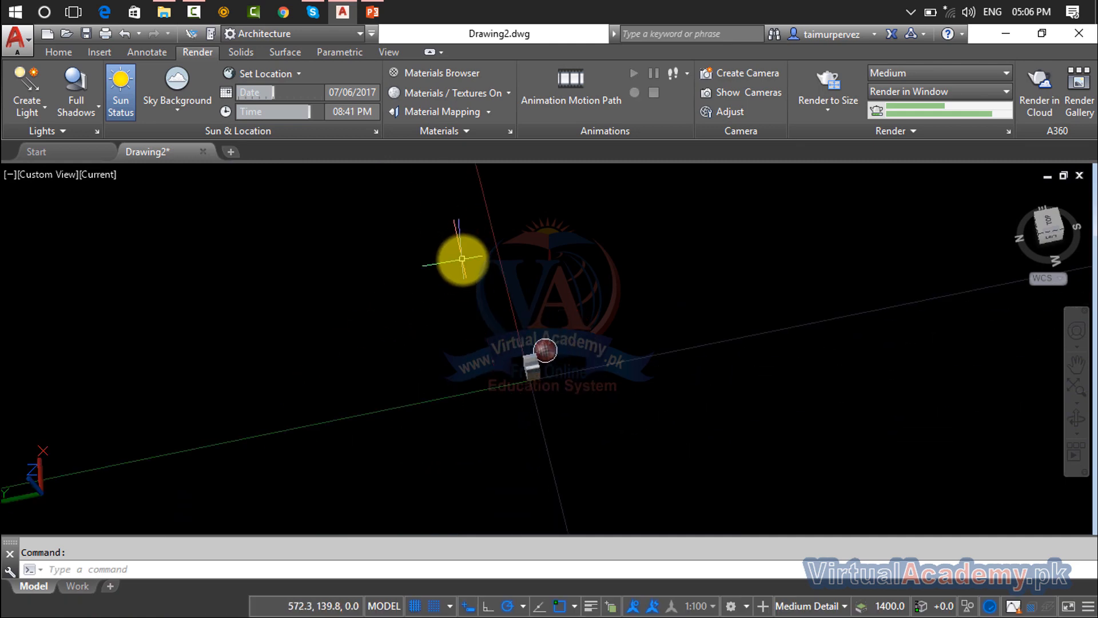
pyautogui.keyDown('shift'); pyautogui.rightClick(445, 250); pyautogui.keyUp('shift')
pyautogui.click(724, 232)
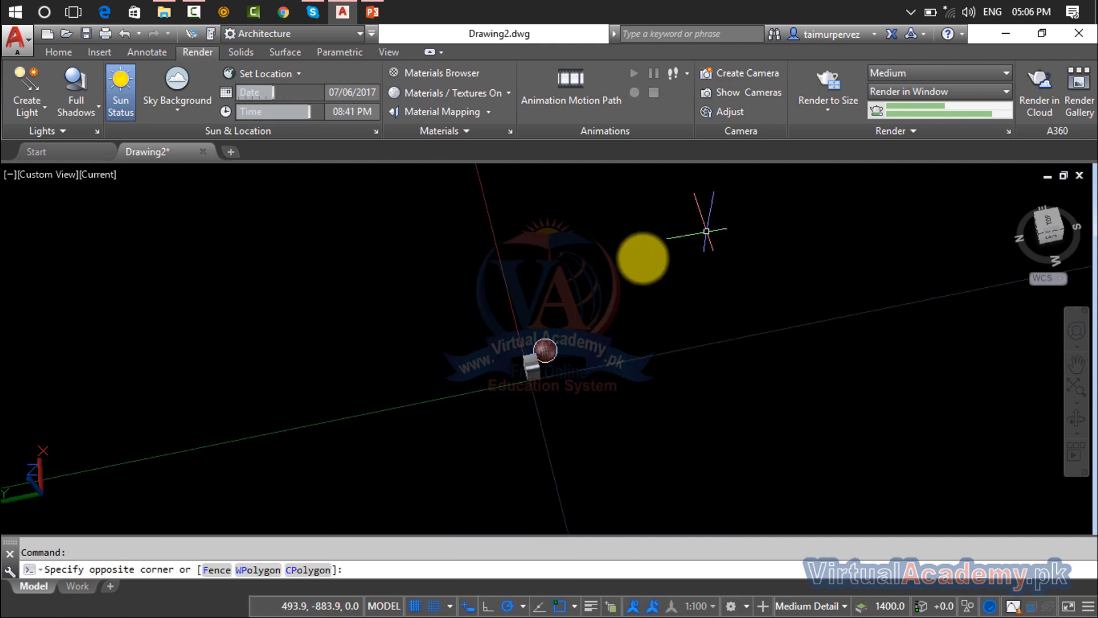
pyautogui.press('Escape')
pyautogui.click(204, 152)
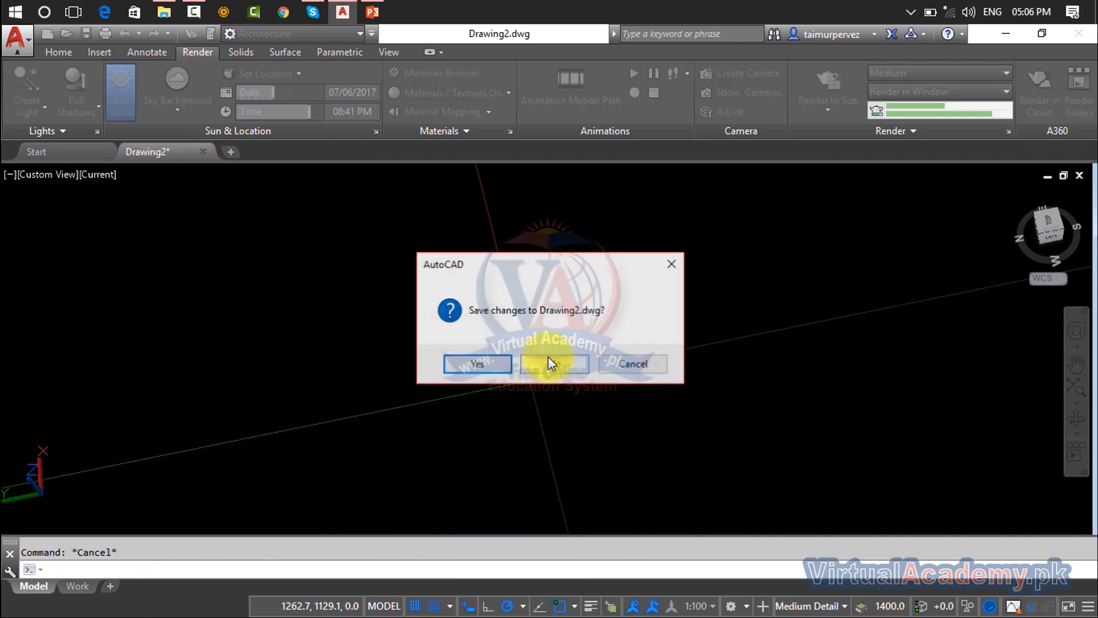
pyautogui.click(550, 365)
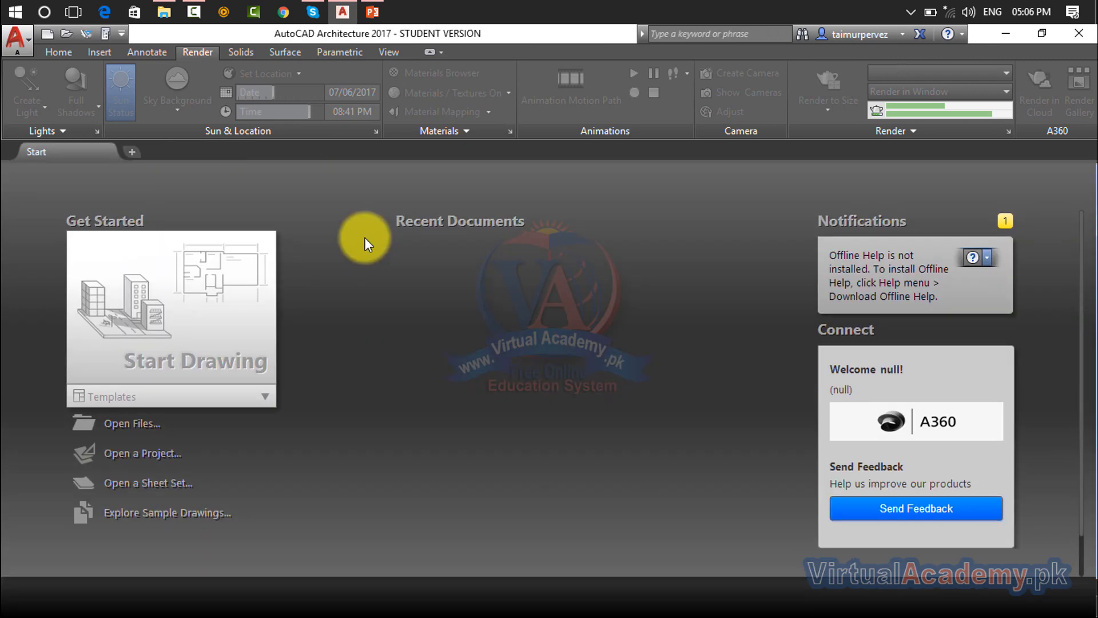
# Step: Start a new drawing and show it in the home SW isometric view
pyautogui.click(204, 297)
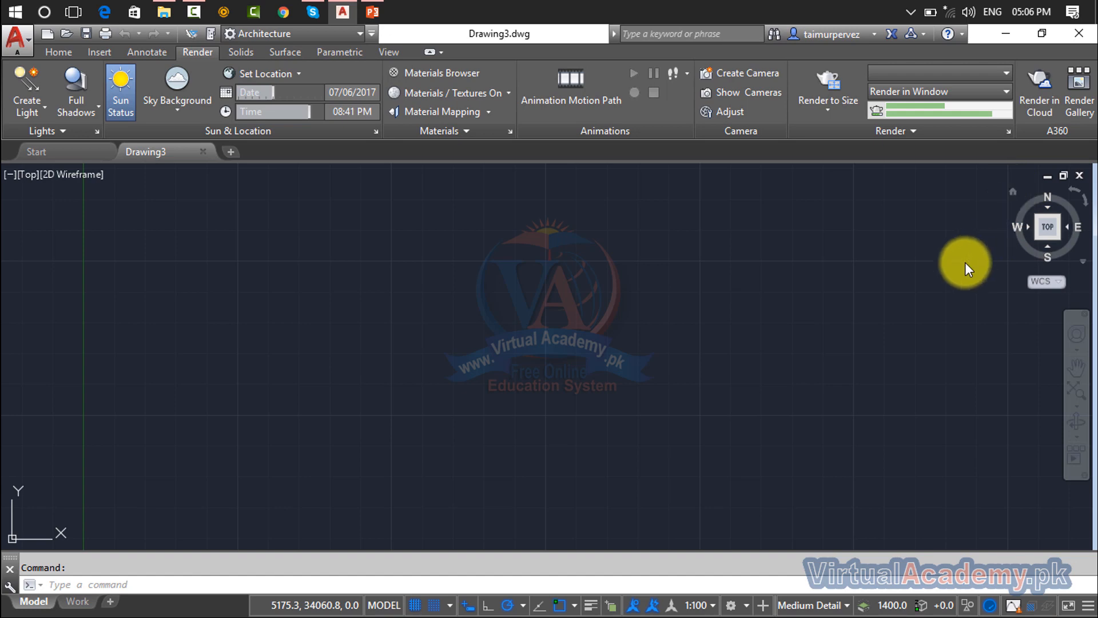
pyautogui.click(1012, 190)
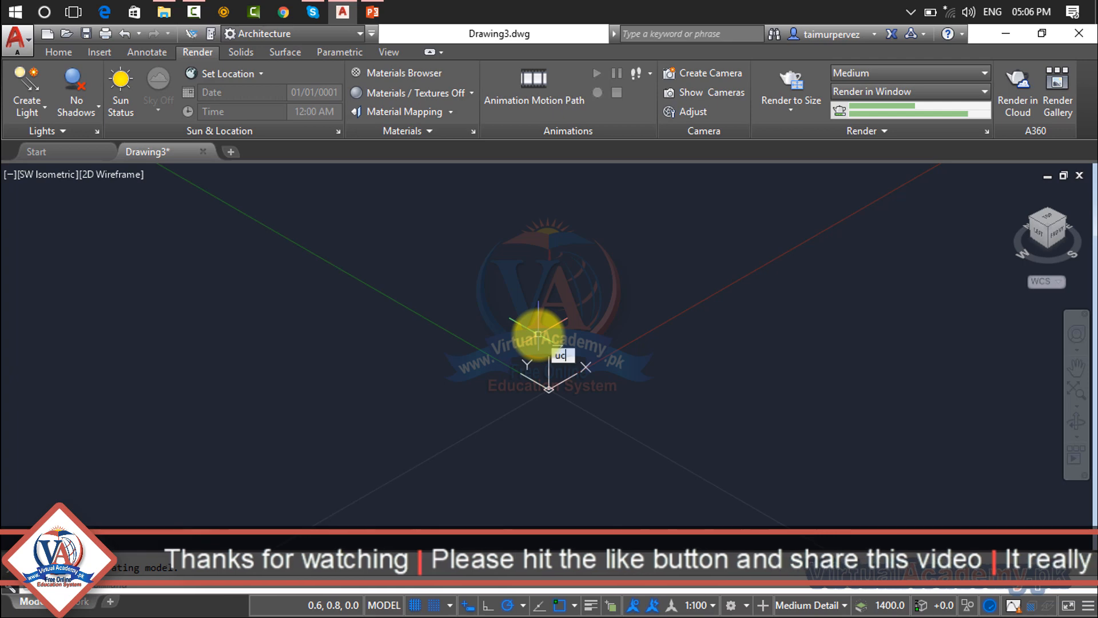
# Step: Stop displaying the UCS icon at the origin point and switch the visual style to Realistic
pyautogui.press('Return')
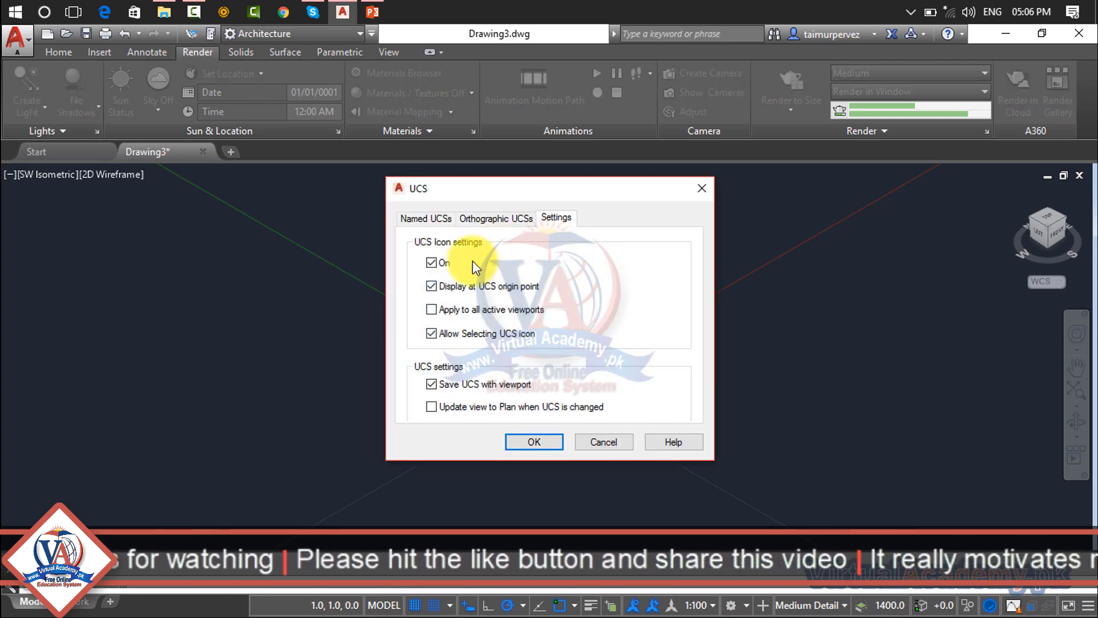
pyautogui.click(517, 439)
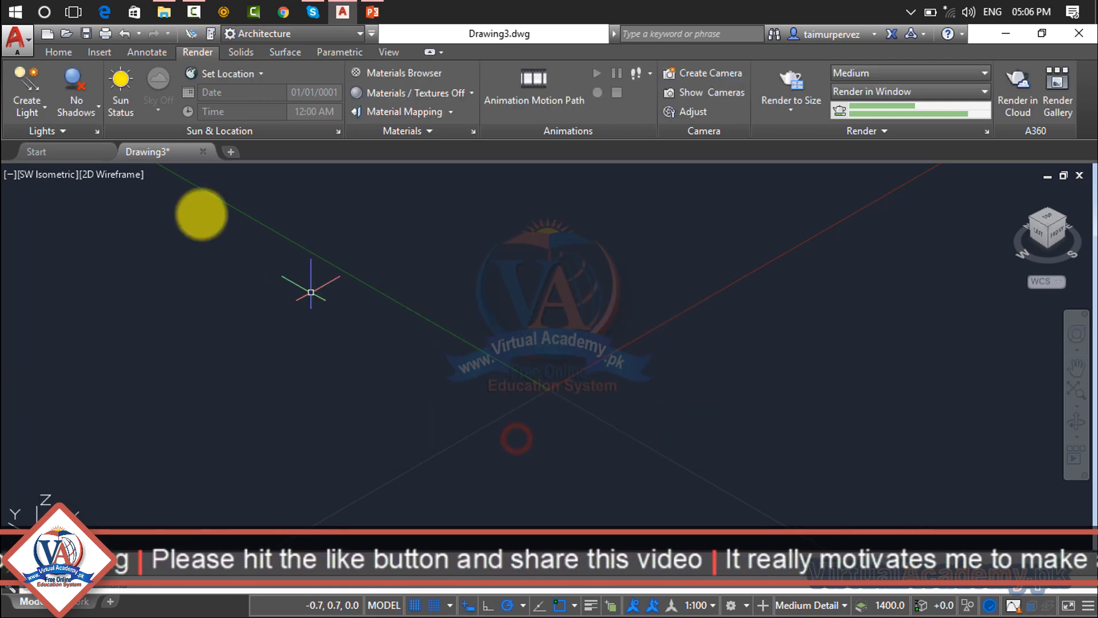
pyautogui.click(118, 173)
pyautogui.click(152, 268)
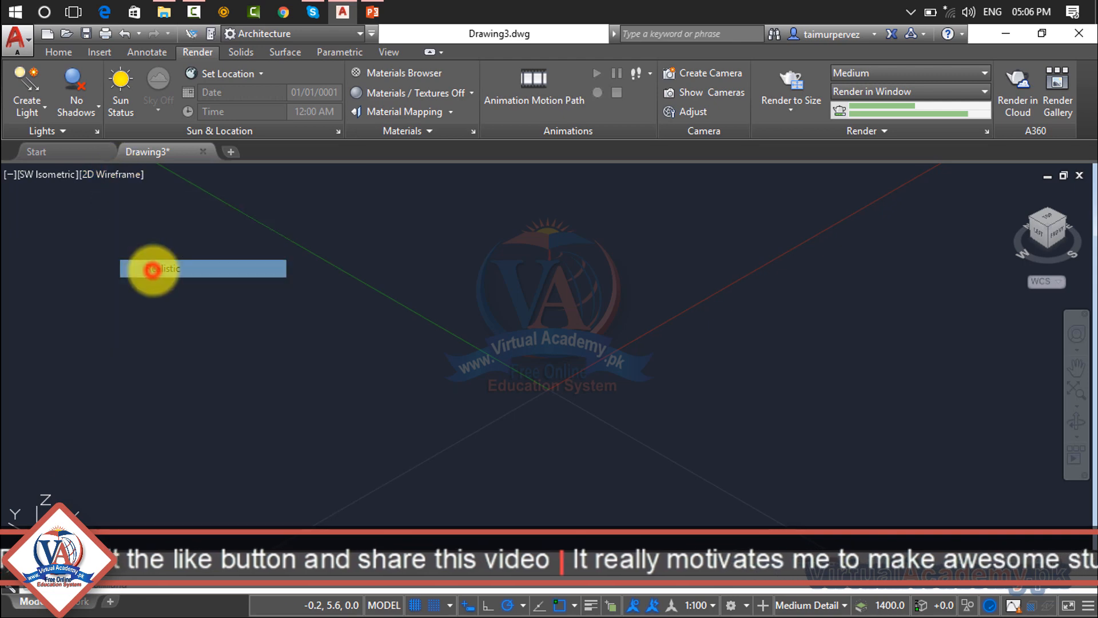
# Step: Draw a solid sphere with a radius of about 9.1 near the drawing's origin
pyautogui.click(250, 54)
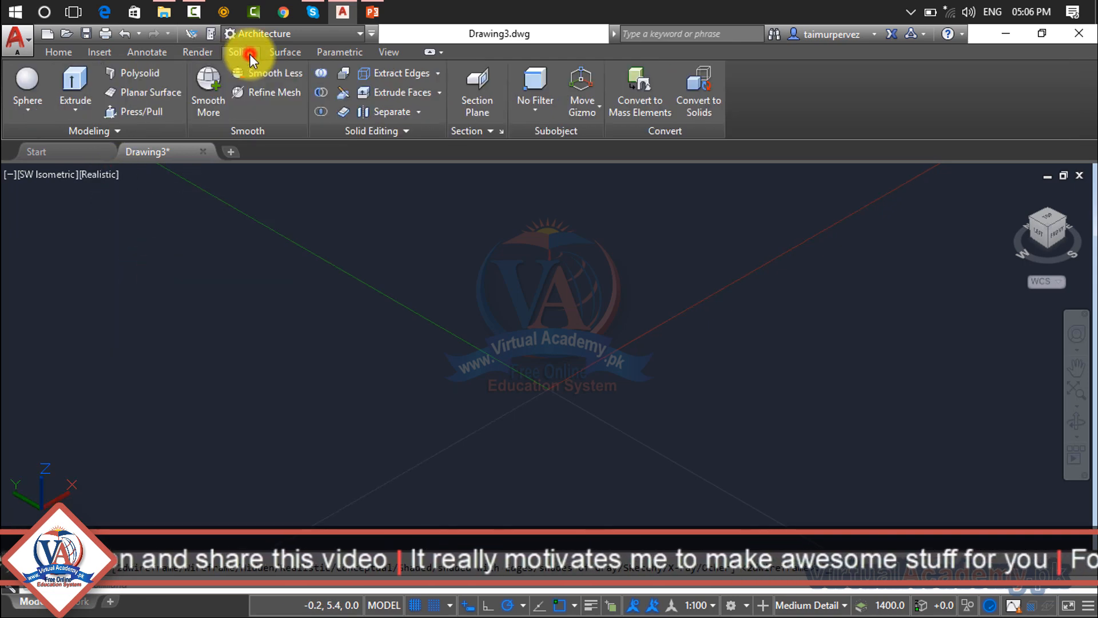
pyautogui.click(28, 80)
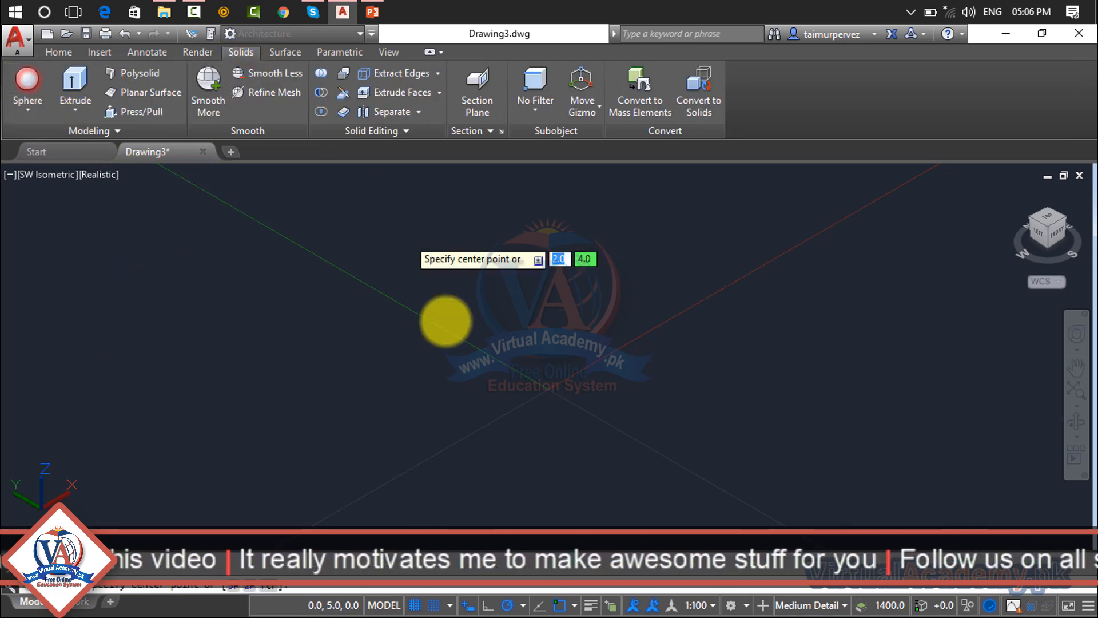
pyautogui.click(548, 309)
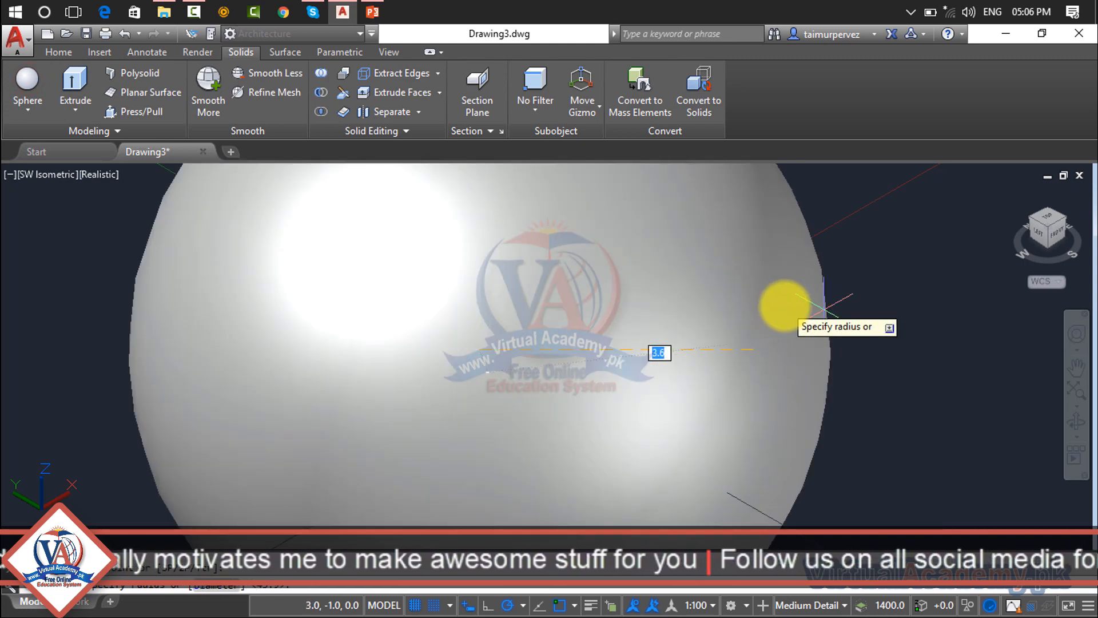
pyautogui.scroll(-8, 783, 307)
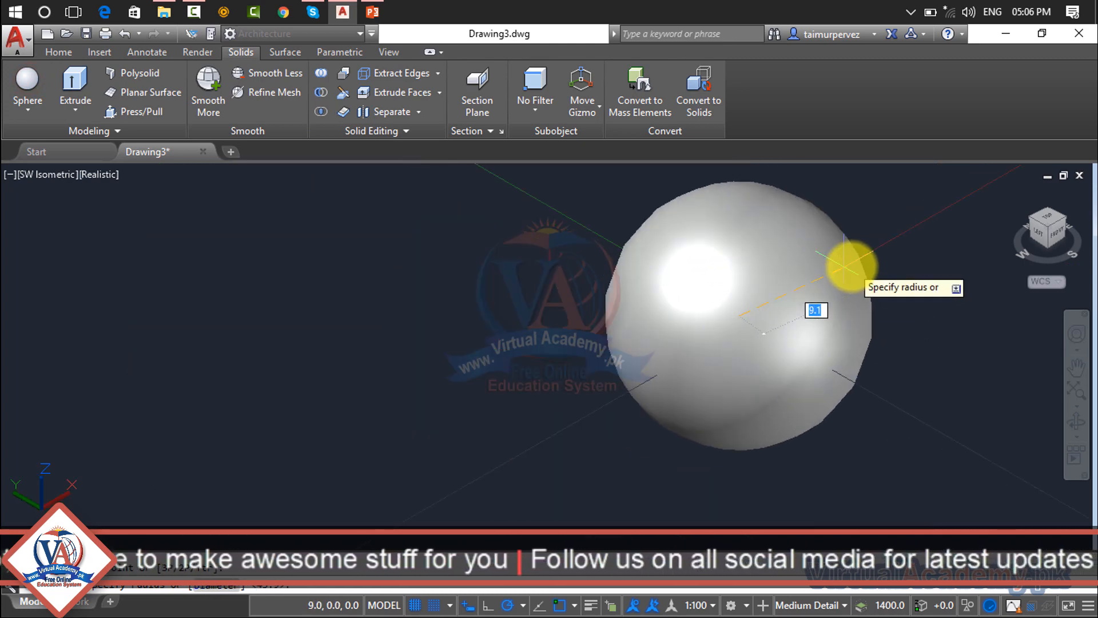
pyautogui.click(845, 266)
pyautogui.moveTo(917, 269); pyautogui.dragTo(765, 286, button='middle')
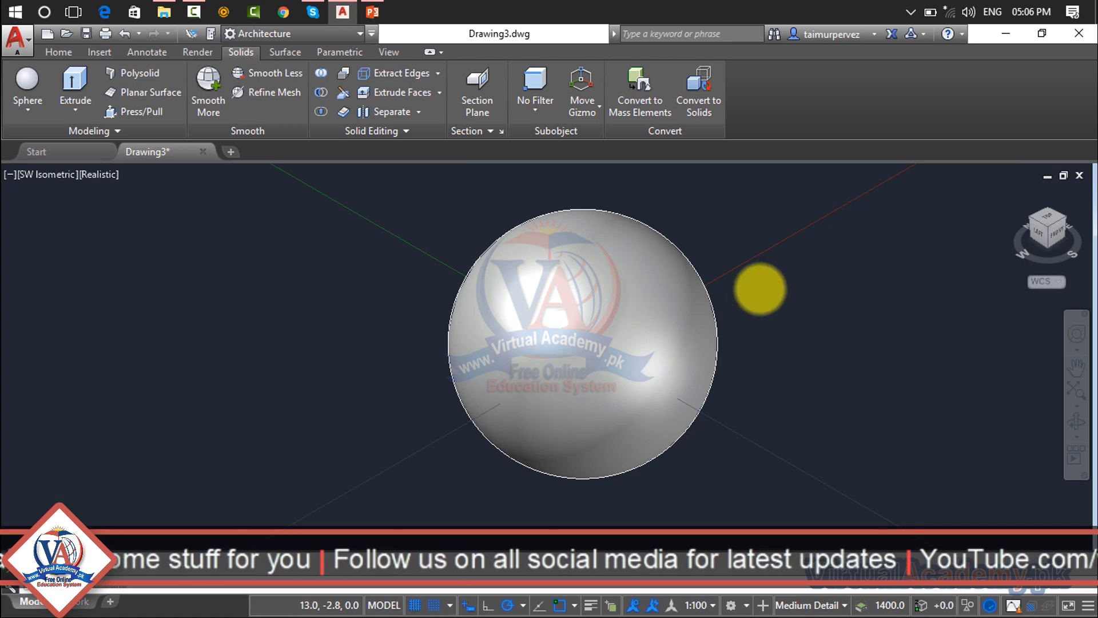
pyautogui.scroll(-3, 760, 289)
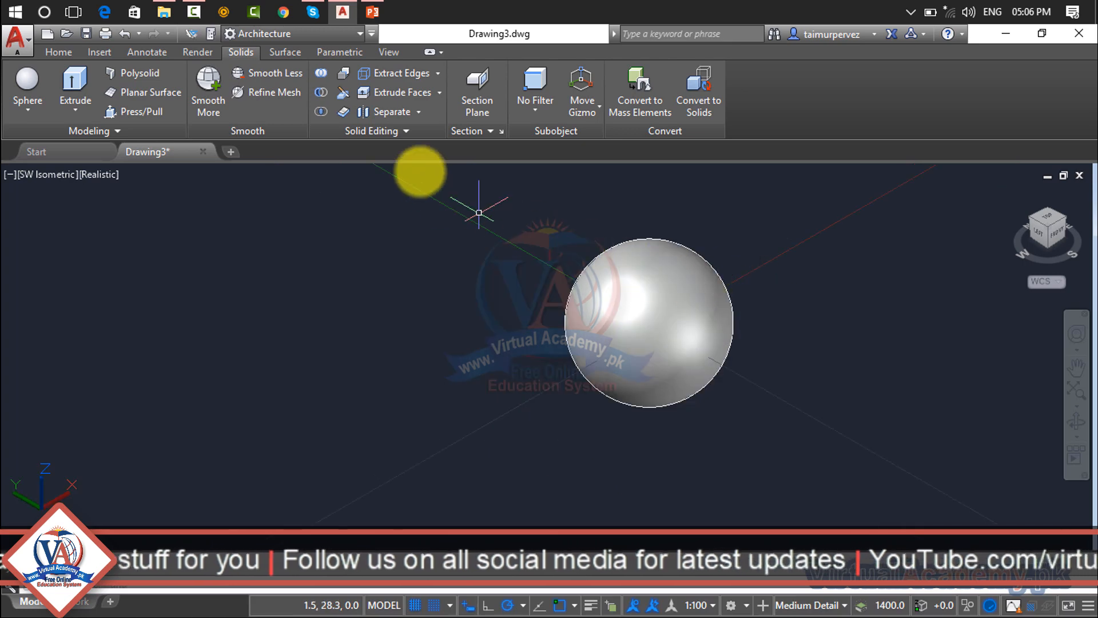
# Step: Apply the black, white and blue-gray Stripes fabric from the Autodesk Library to the sphere and close the materials browser
pyautogui.click(200, 52)
pyautogui.click(383, 74)
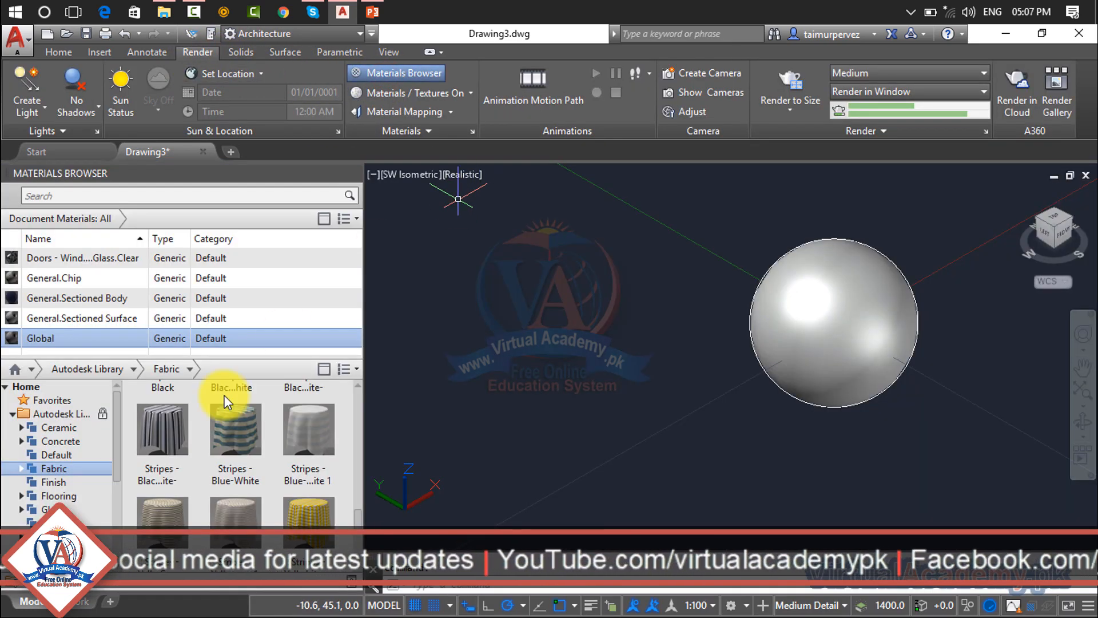
pyautogui.moveTo(297, 422); pyautogui.dragTo(799, 314)
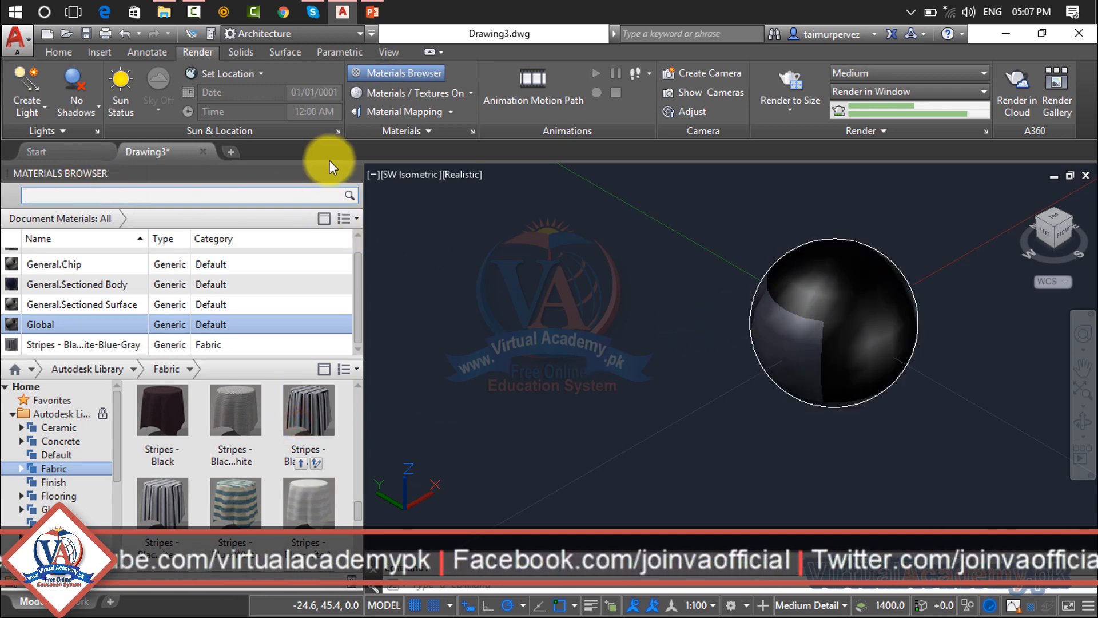
pyautogui.click(353, 174)
pyautogui.scroll(-2, 795, 251)
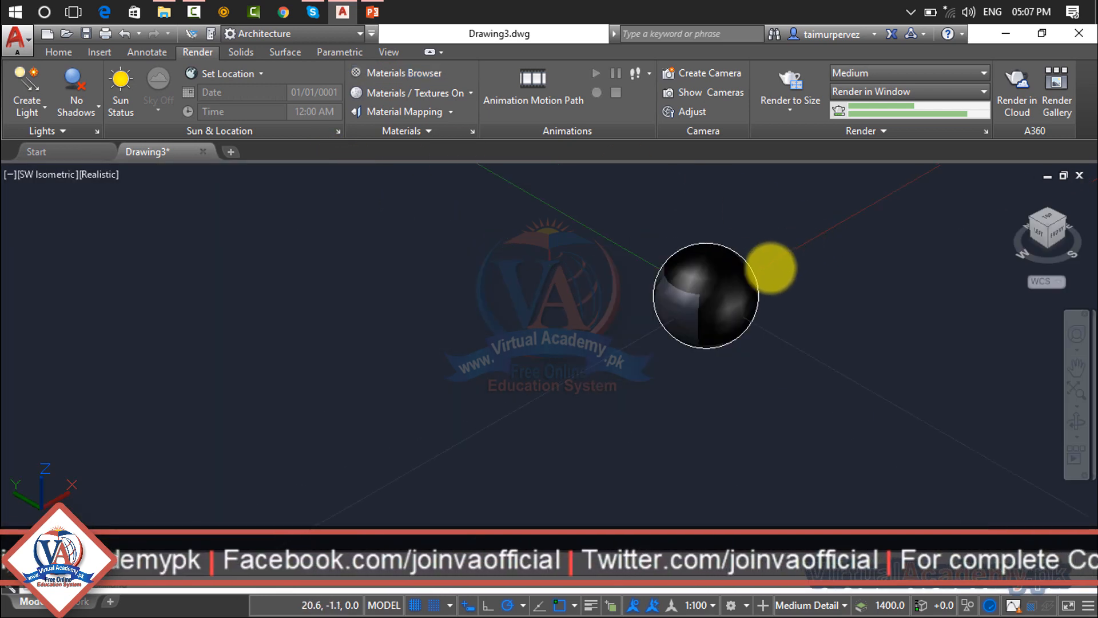
pyautogui.moveTo(772, 265); pyautogui.dragTo(622, 304, button='middle')
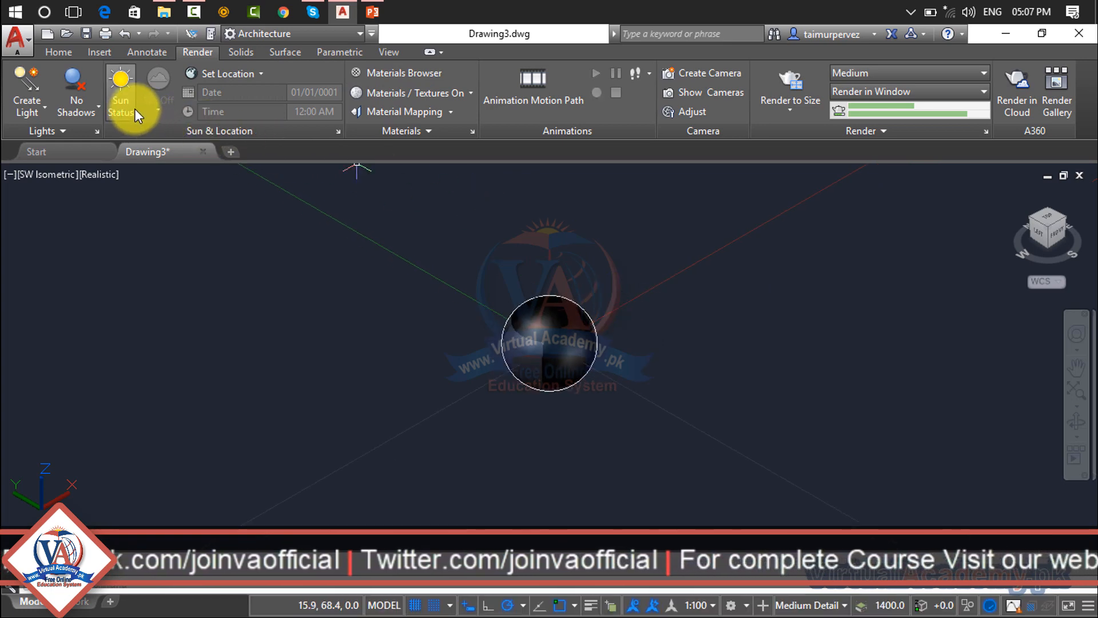
# Step: Switch the view projection to Perspective and look at the sphere from near ground level
pyautogui.rightClick(1087, 269)
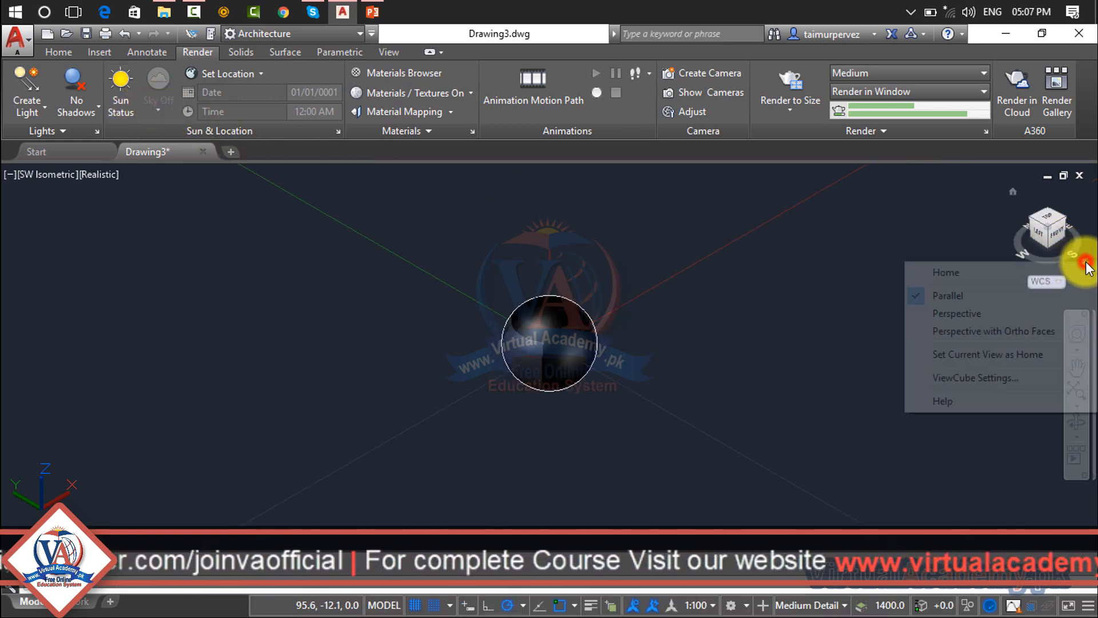
pyautogui.click(1011, 315)
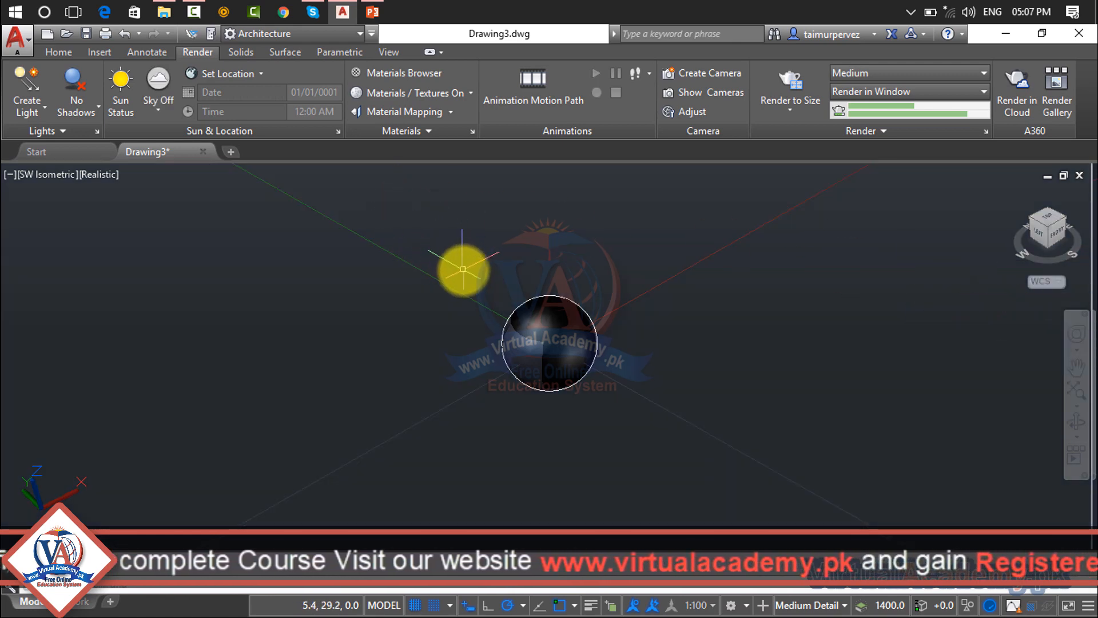
pyautogui.keyDown('shift'); pyautogui.moveTo(464, 265); pyautogui.dragTo(465, 172, button='middle'); pyautogui.keyUp('shift')
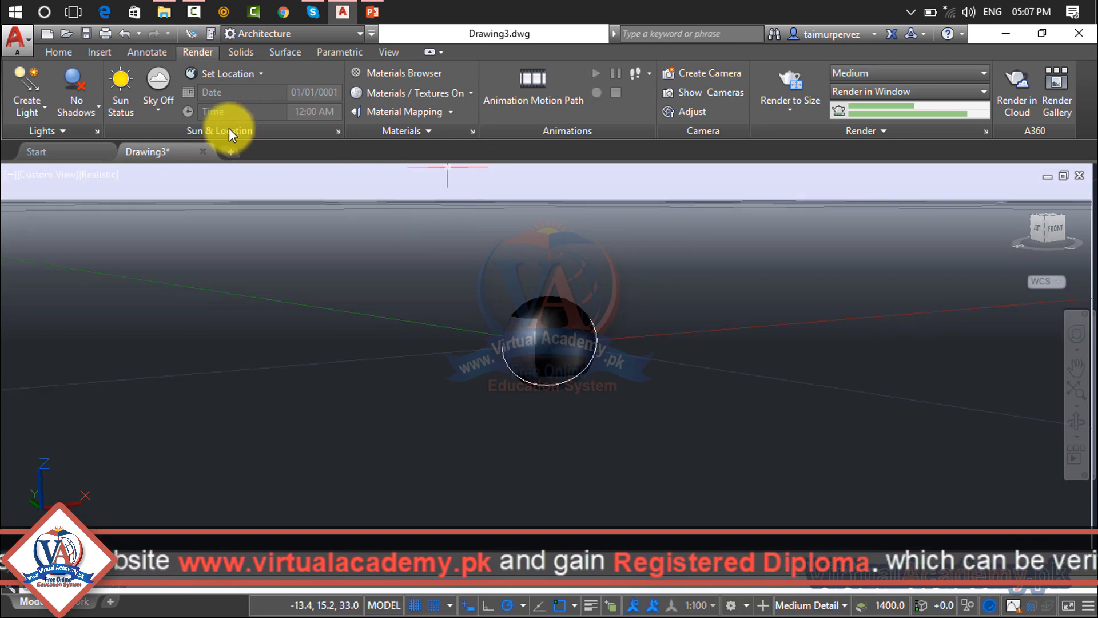
# Step: Set the sky to Sky Background and view the sphere against it from another side
pyautogui.click(159, 119)
pyautogui.click(172, 168)
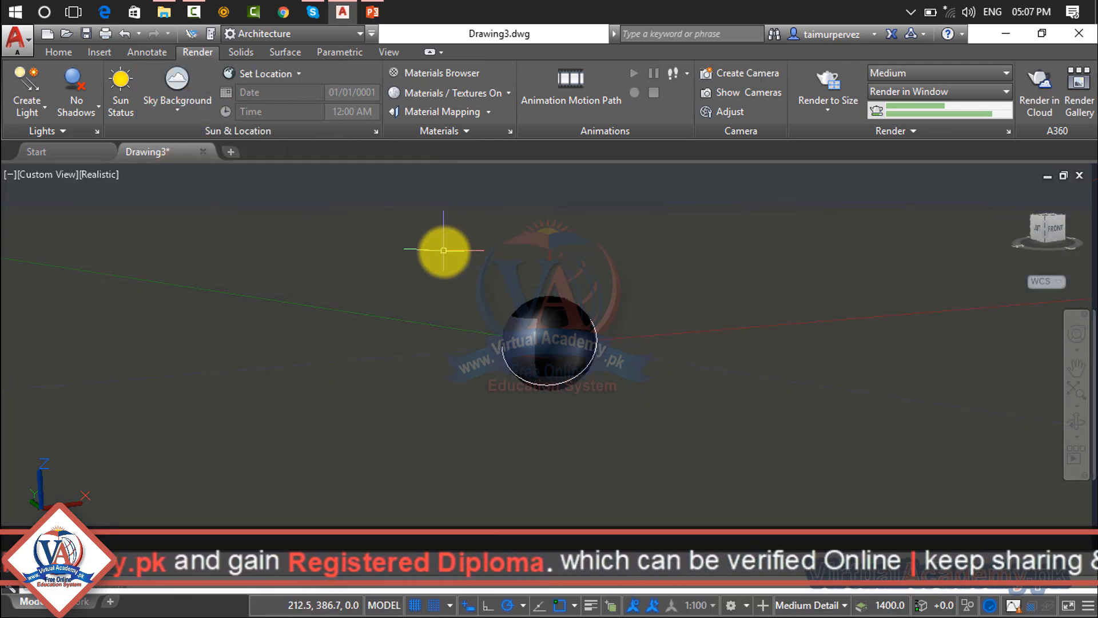
pyautogui.keyDown('shift'); pyautogui.moveTo(444, 247); pyautogui.dragTo(355, 218, button='middle'); pyautogui.keyUp('shift')
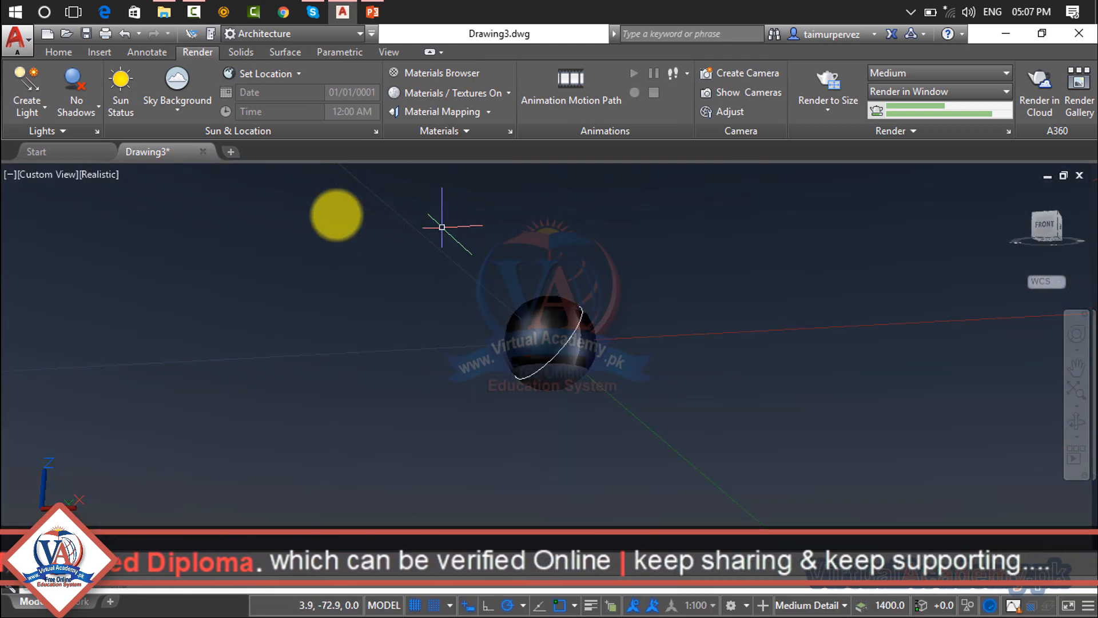
# Step: Set the sky to Sky Background and Illumination and view the sphere from slightly above
pyautogui.click(175, 114)
pyautogui.click(171, 207)
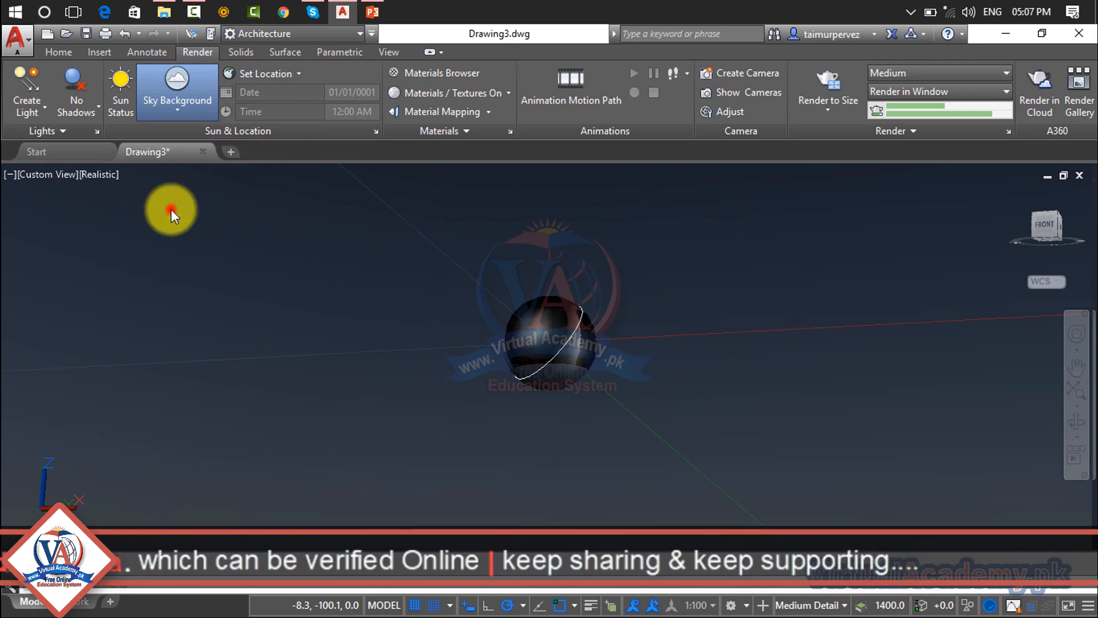
pyautogui.keyDown('shift'); pyautogui.moveTo(427, 234); pyautogui.dragTo(532, 297, button='middle'); pyautogui.keyUp('shift')
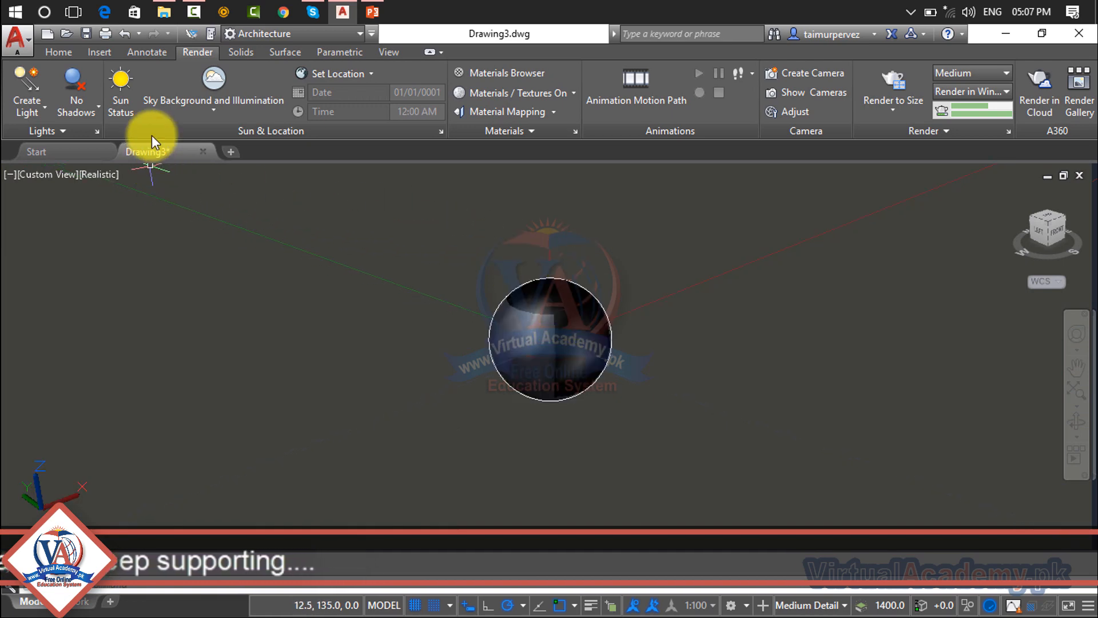
# Step: Try to set the drawing's geographic location from the map
pyautogui.click(352, 77)
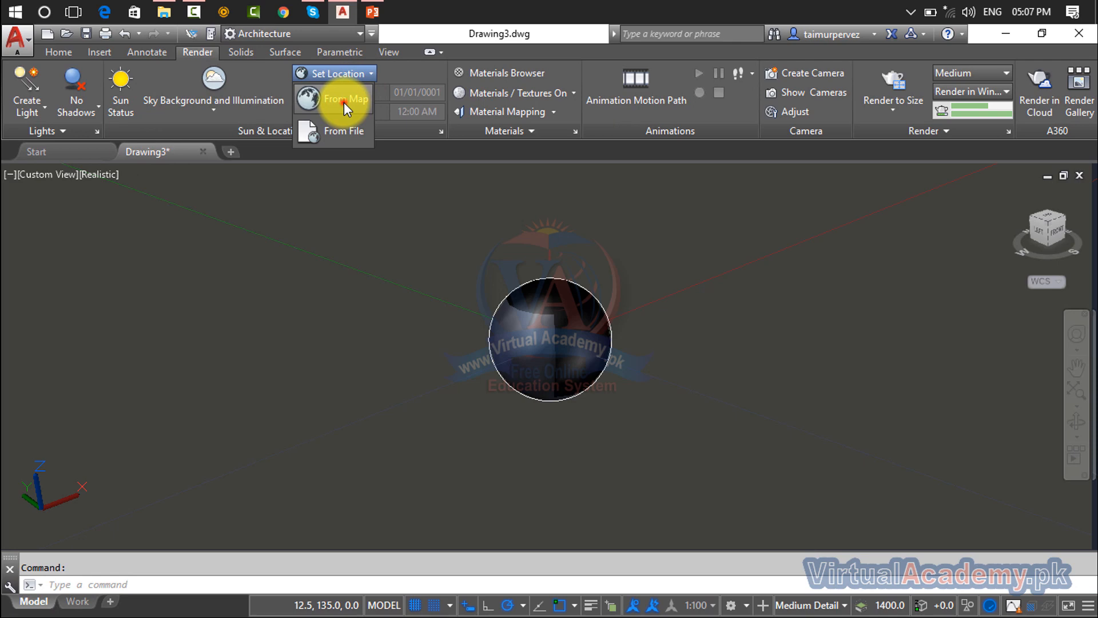
pyautogui.click(344, 102)
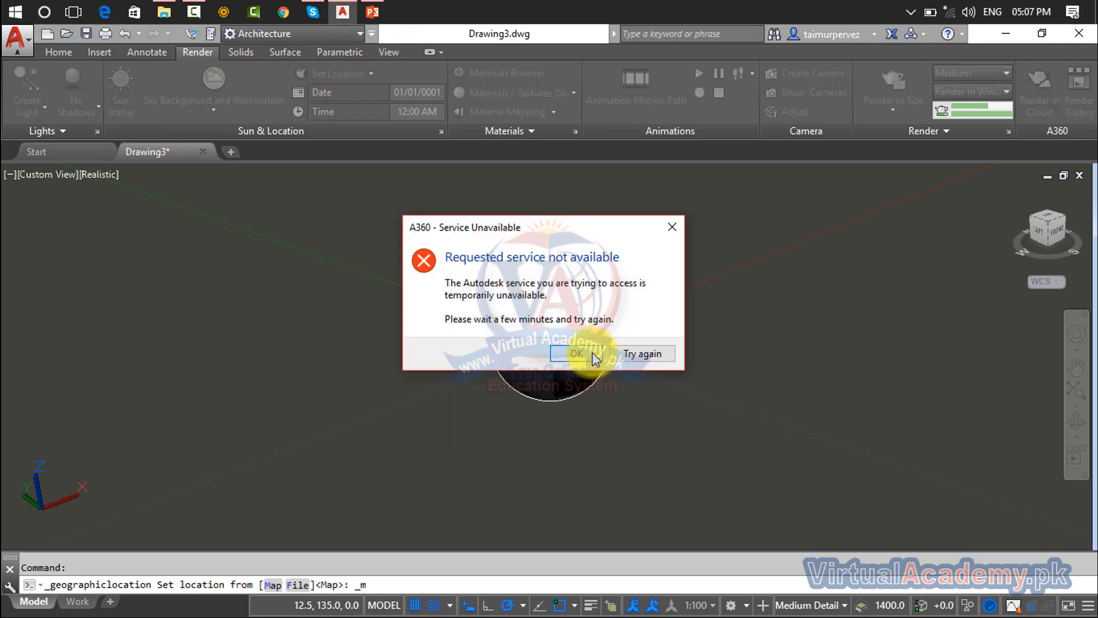
pyautogui.click(673, 230)
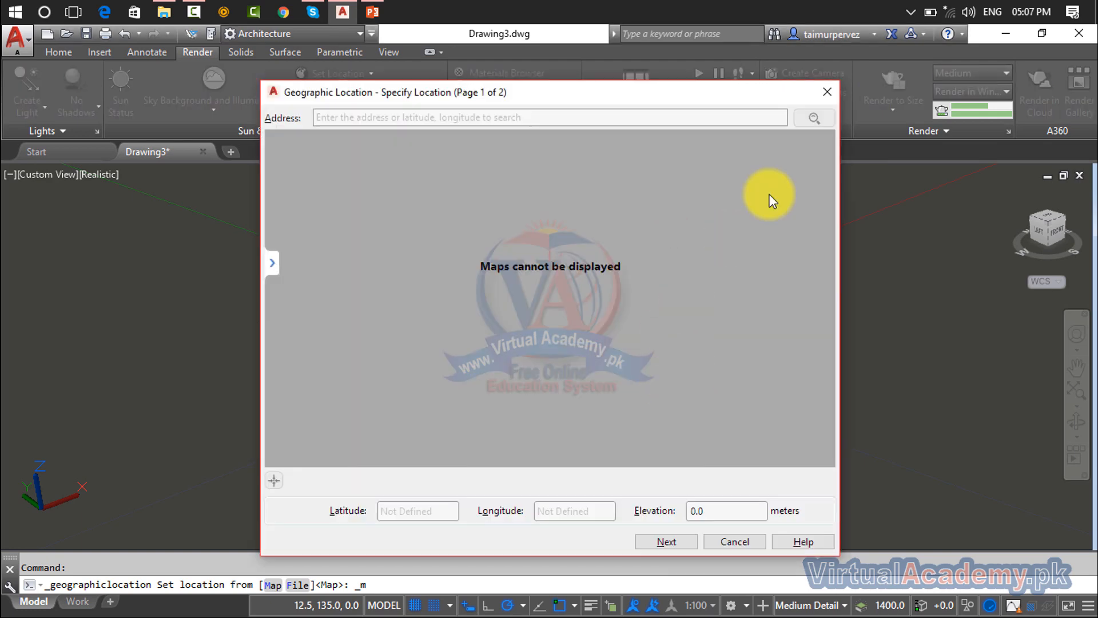
pyautogui.click(827, 92)
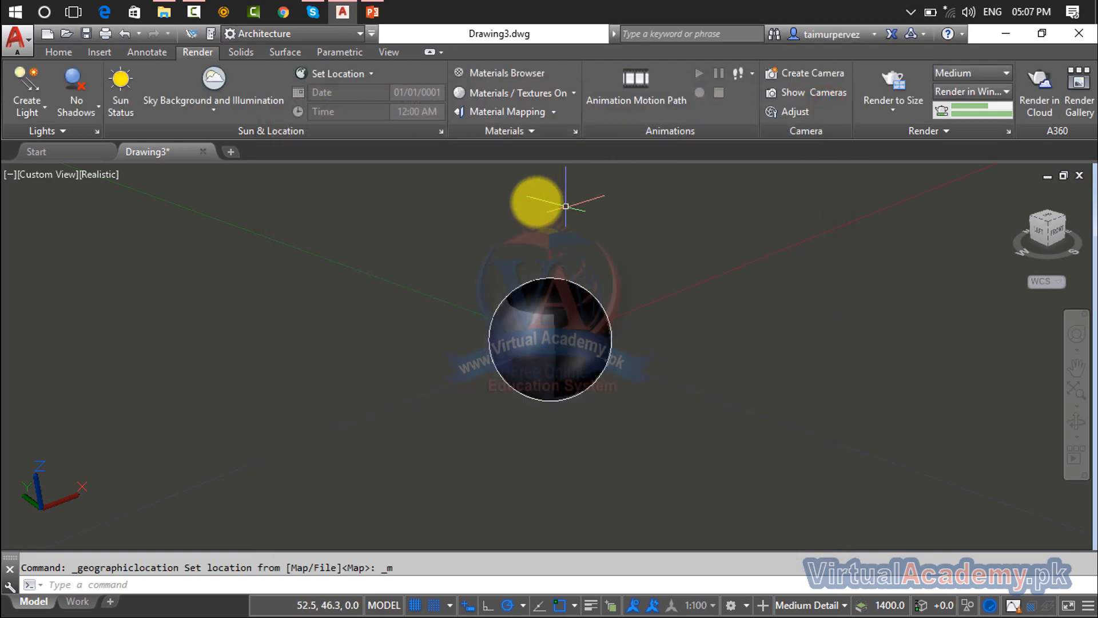